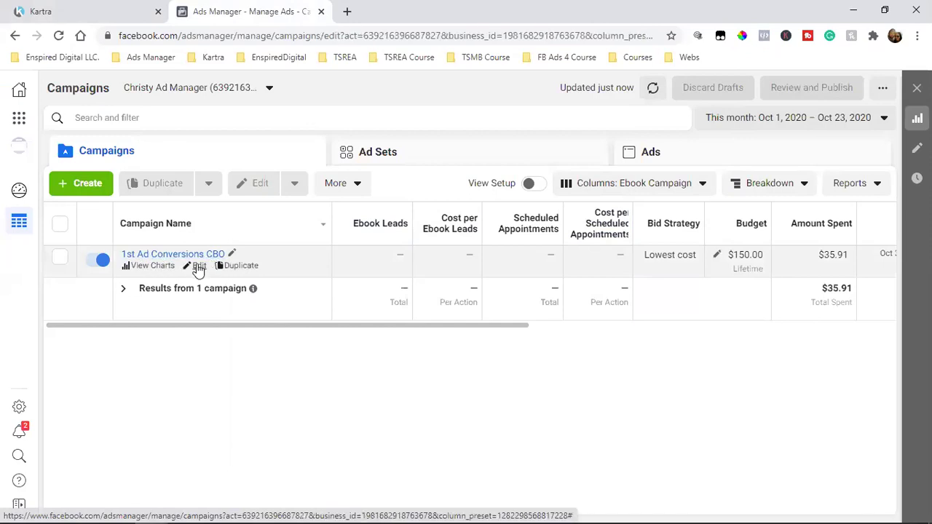
- Review the settings of the 1st Ad Conversions CBO campaign, including objective, budget optimization and bid strategy, without changing anything
{"action": "left_click", "coordinate": [198, 267]}
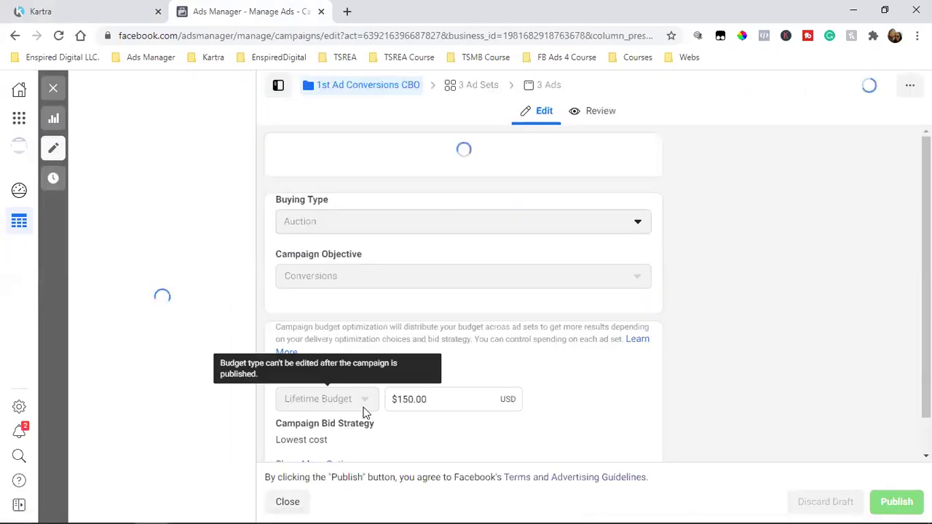
{"action": "scroll", "coordinate": [407, 342], "scroll_direction": "down", "scroll_amount": 3}
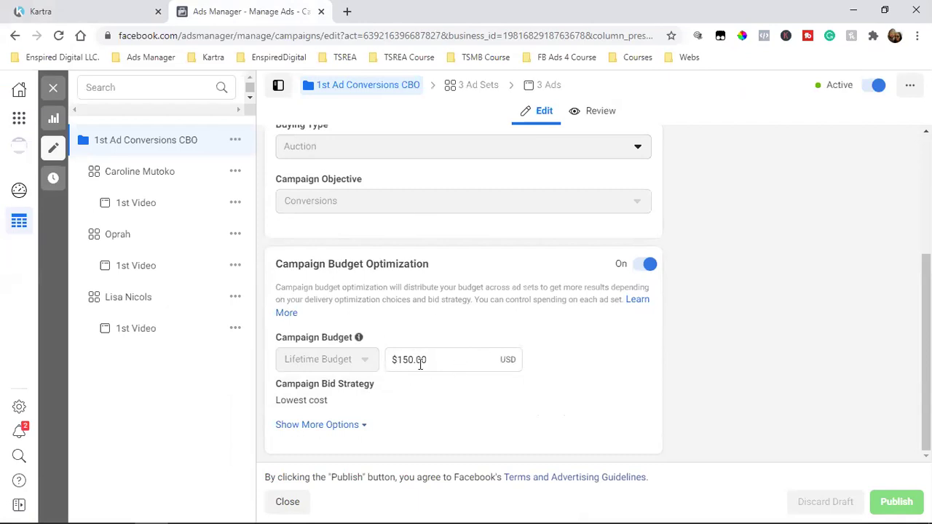
{"action": "scroll", "coordinate": [411, 364], "scroll_direction": "up", "scroll_amount": 3}
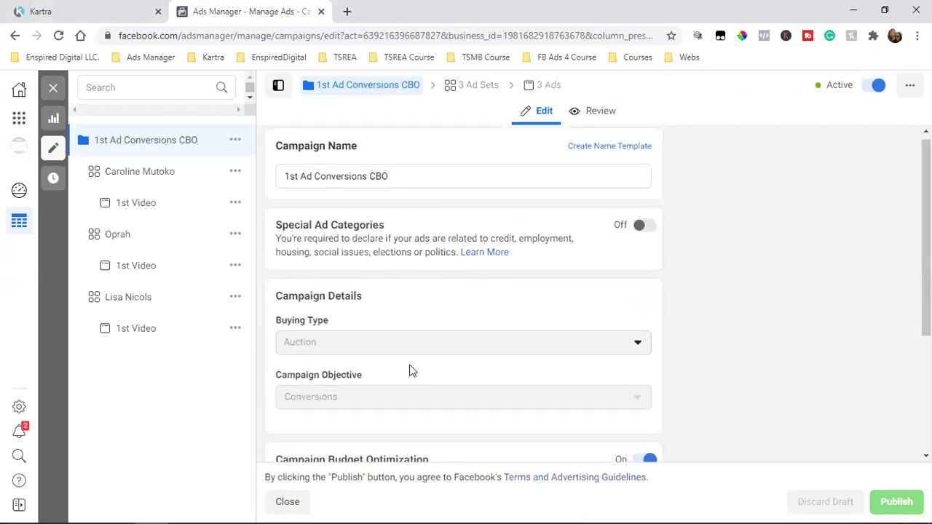
{"action": "left_click", "coordinate": [53, 88]}
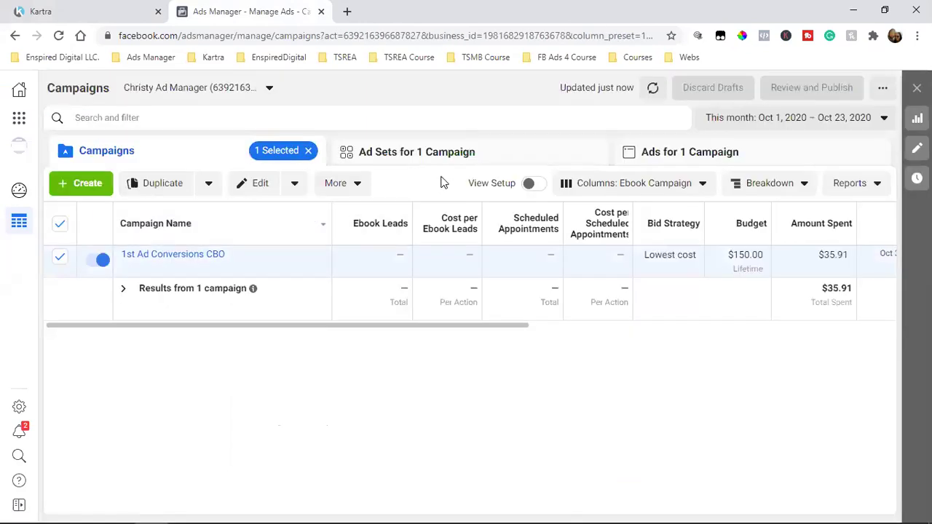
- Examine the selected campaign's ad sets, comparing leads, amount spent, schedule, link clicks, 3-second video plays, percentage watched and average play time
{"action": "left_click", "coordinate": [465, 154]}
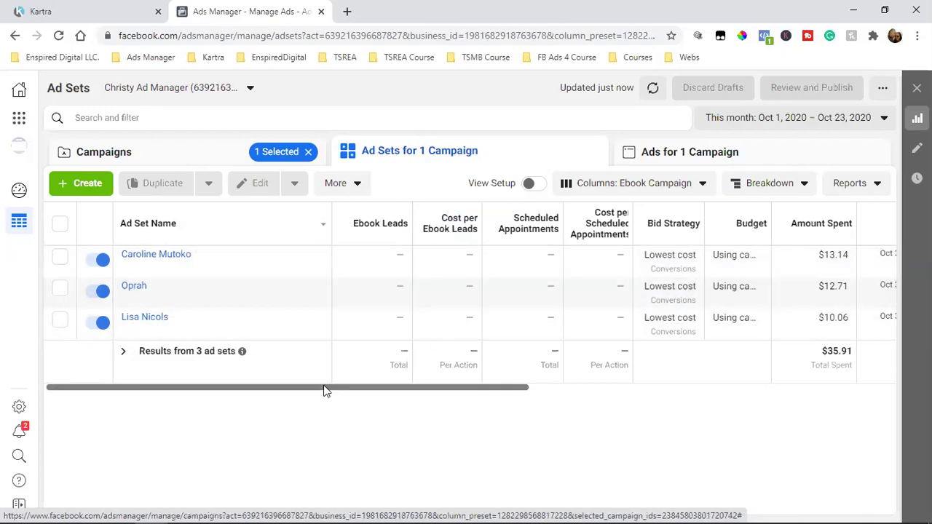
{"action": "left_click_drag", "start_coordinate": [326, 391], "coordinate": [336, 389]}
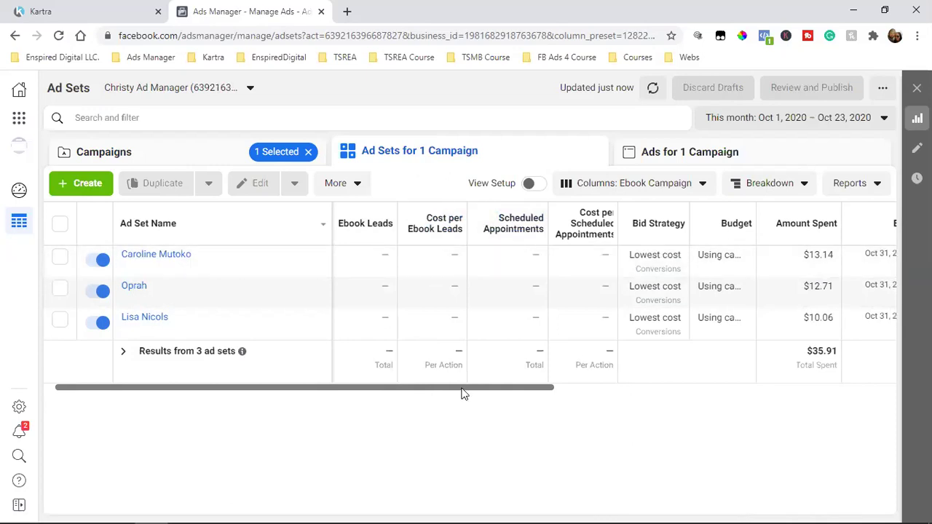
{"action": "left_click_drag", "start_coordinate": [461, 394], "coordinate": [599, 393]}
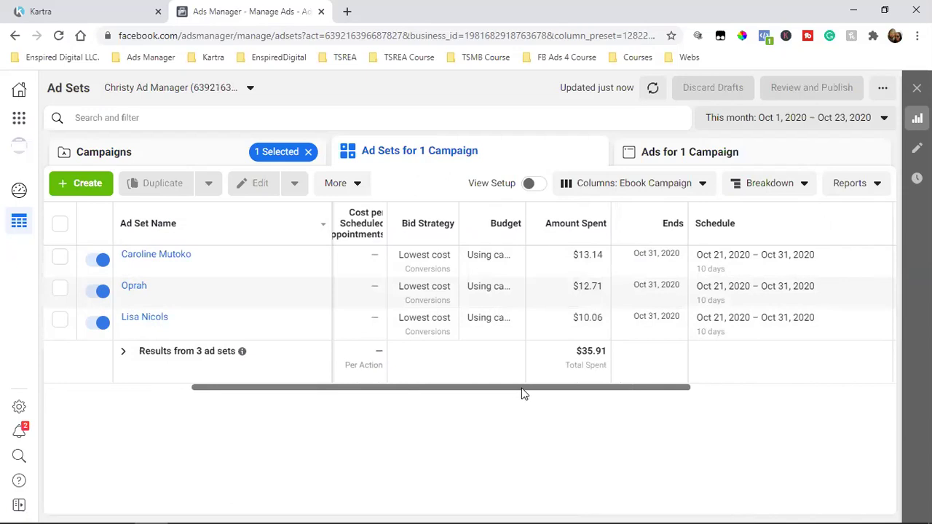
{"action": "left_click_drag", "start_coordinate": [532, 393], "coordinate": [757, 396]}
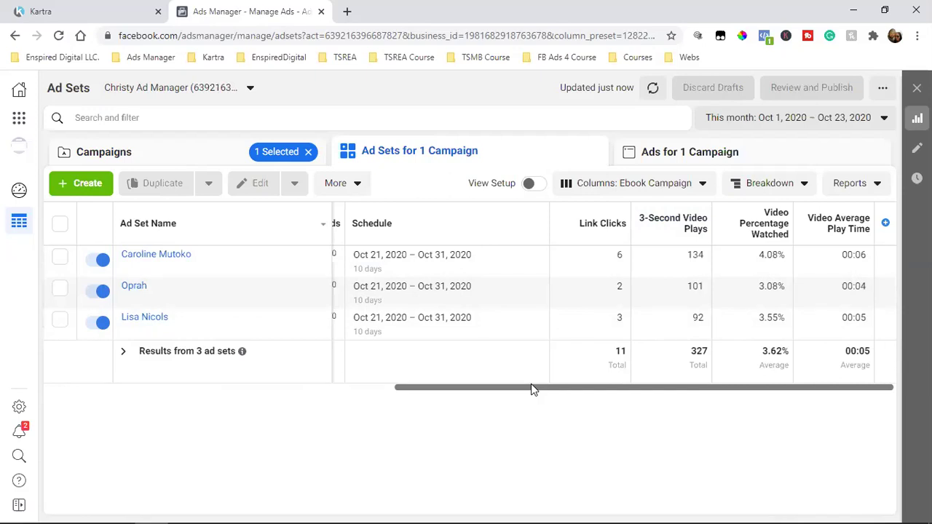
{"action": "left_click_drag", "start_coordinate": [530, 390], "coordinate": [205, 364]}
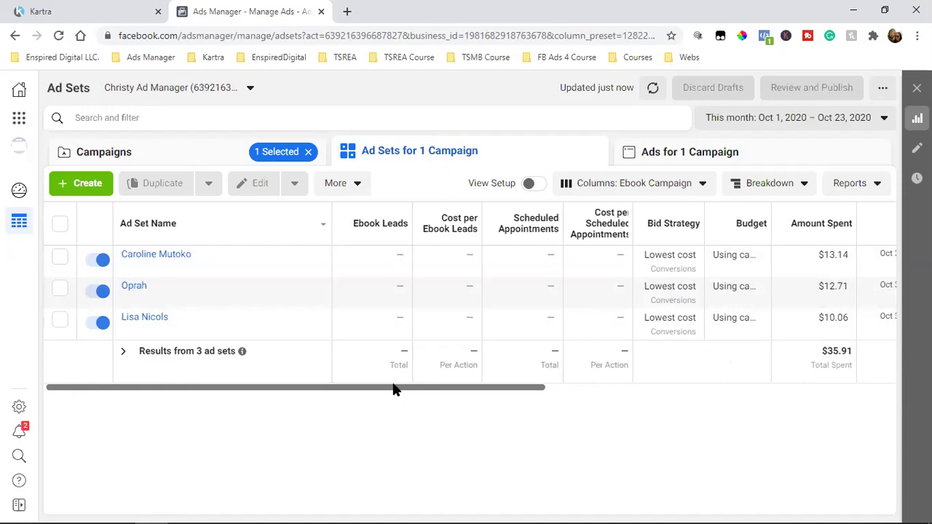
{"action": "left_click_drag", "start_coordinate": [393, 390], "coordinate": [693, 392]}
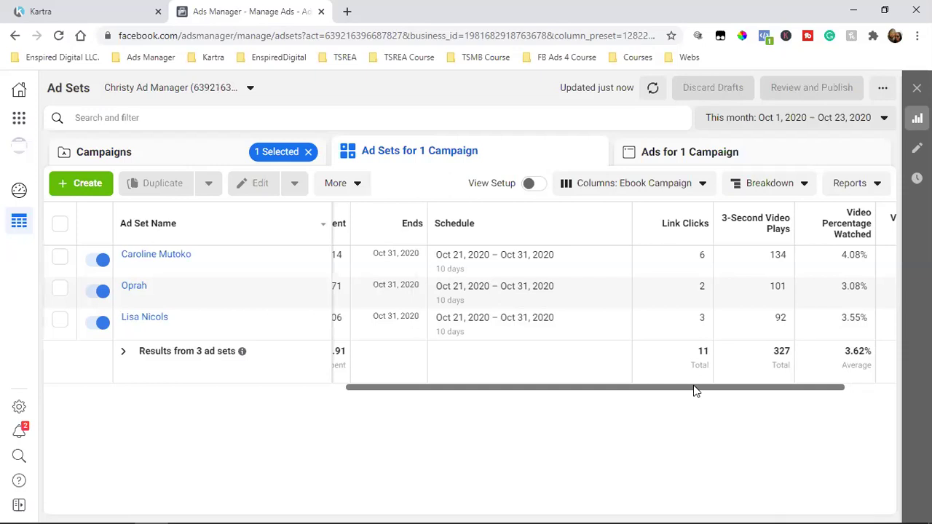
{"action": "left_click_drag", "start_coordinate": [695, 391], "coordinate": [676, 388]}
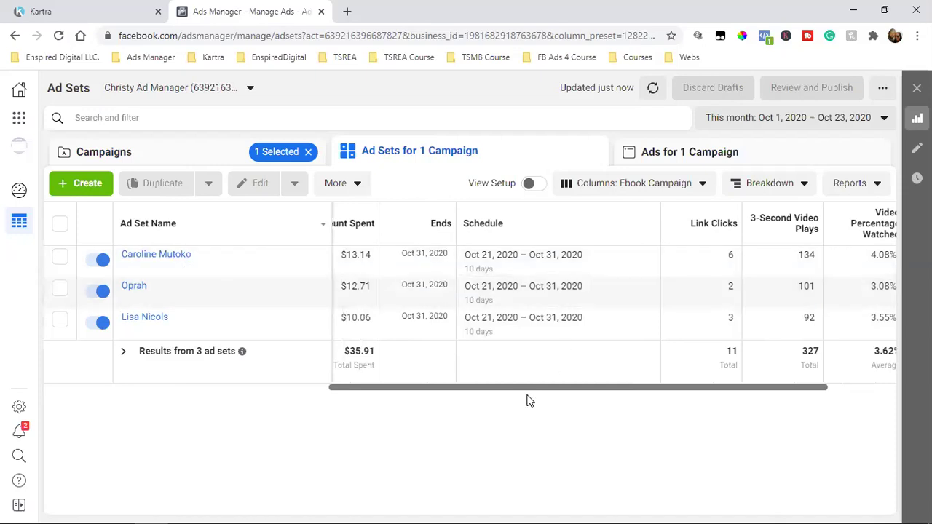
{"action": "left_click_drag", "start_coordinate": [561, 390], "coordinate": [81, 399]}
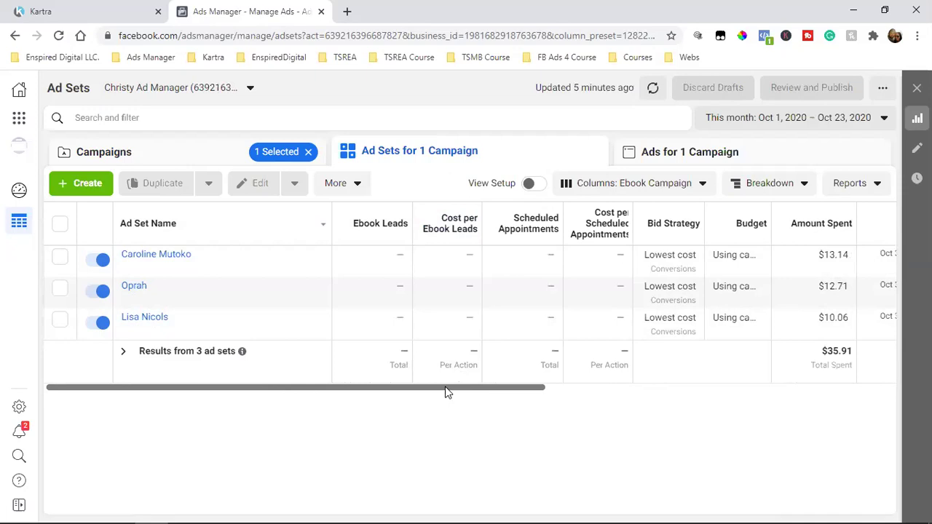
{"action": "left_click_drag", "start_coordinate": [446, 391], "coordinate": [749, 393]}
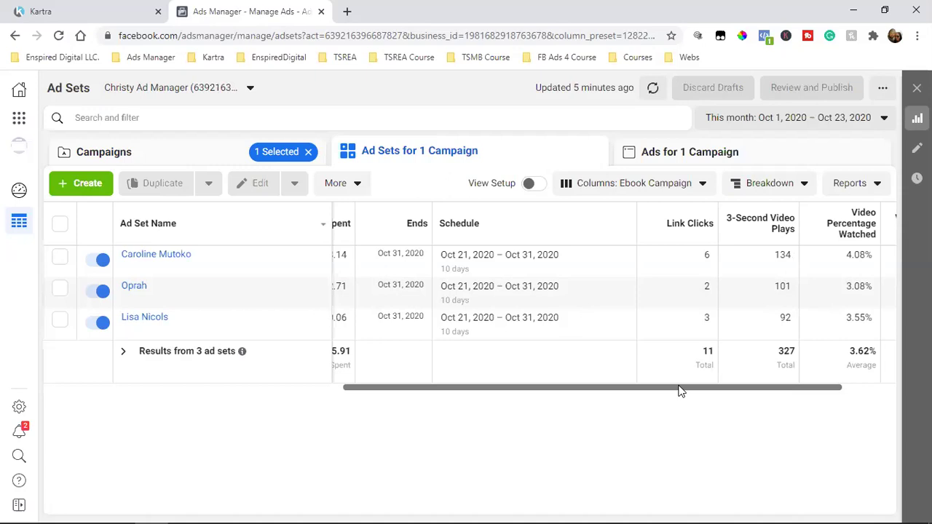
{"action": "left_click_drag", "start_coordinate": [678, 391], "coordinate": [245, 403]}
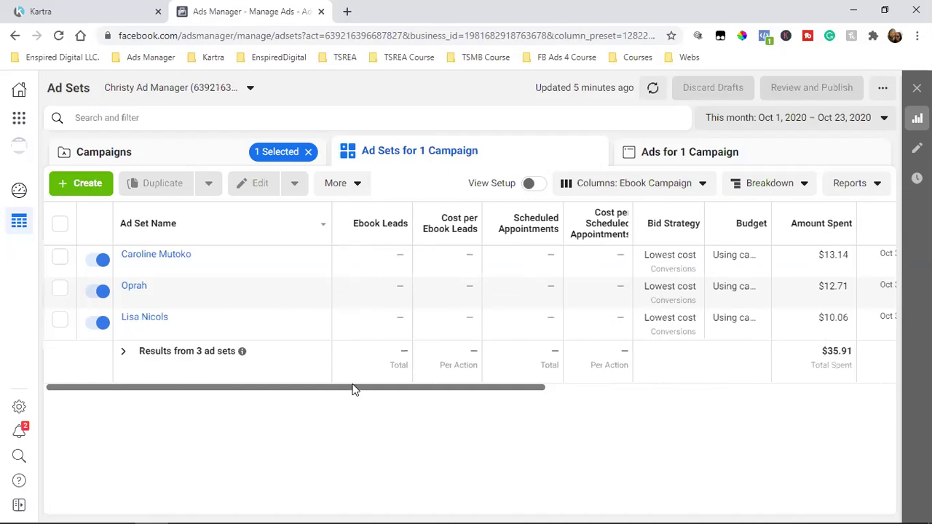
{"action": "left_click_drag", "start_coordinate": [357, 388], "coordinate": [216, 388]}
- Open the Audiences page and switch it to the business ad account to view its saved audiences
{"action": "left_click", "coordinate": [19, 117]}
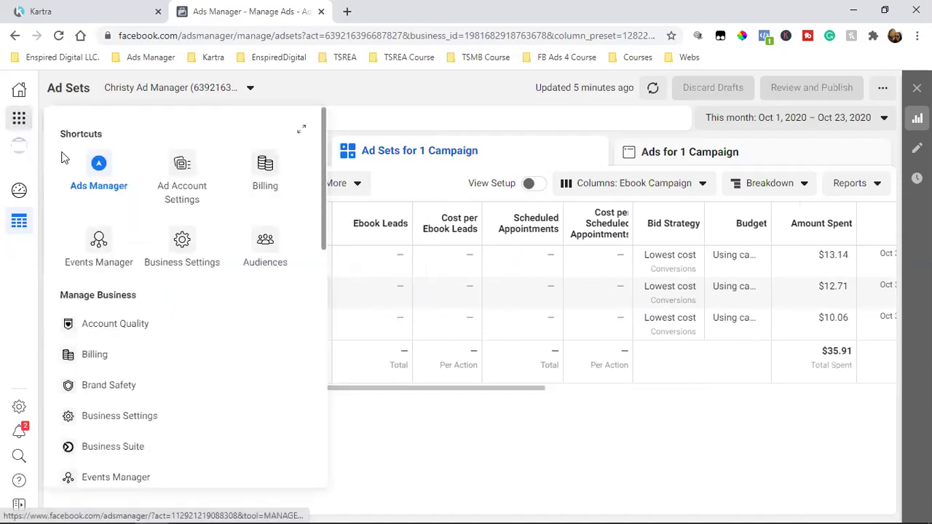
{"action": "left_click", "coordinate": [262, 247]}
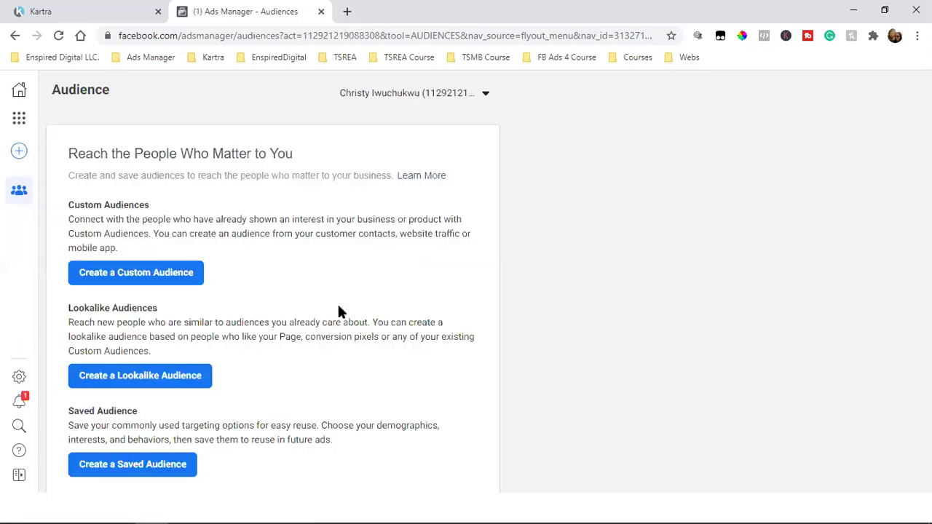
{"action": "left_click", "coordinate": [422, 95]}
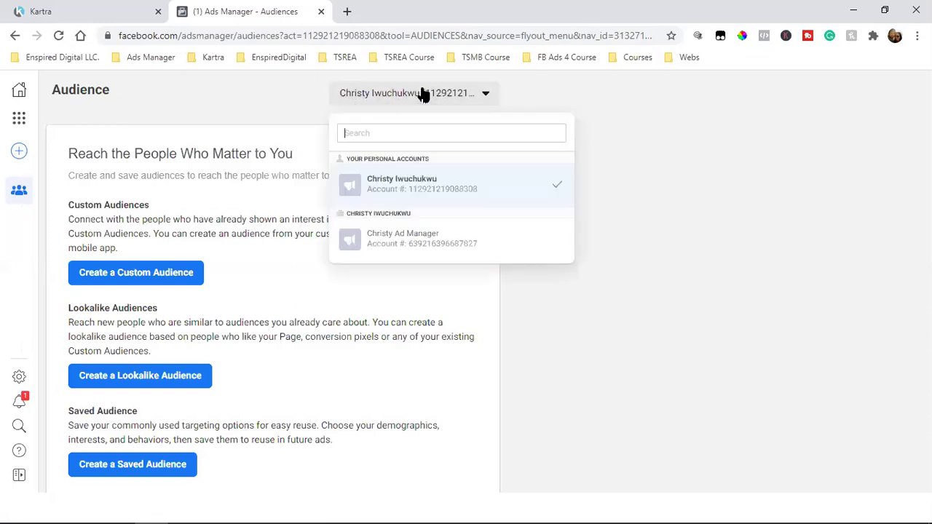
{"action": "left_click", "coordinate": [414, 254]}
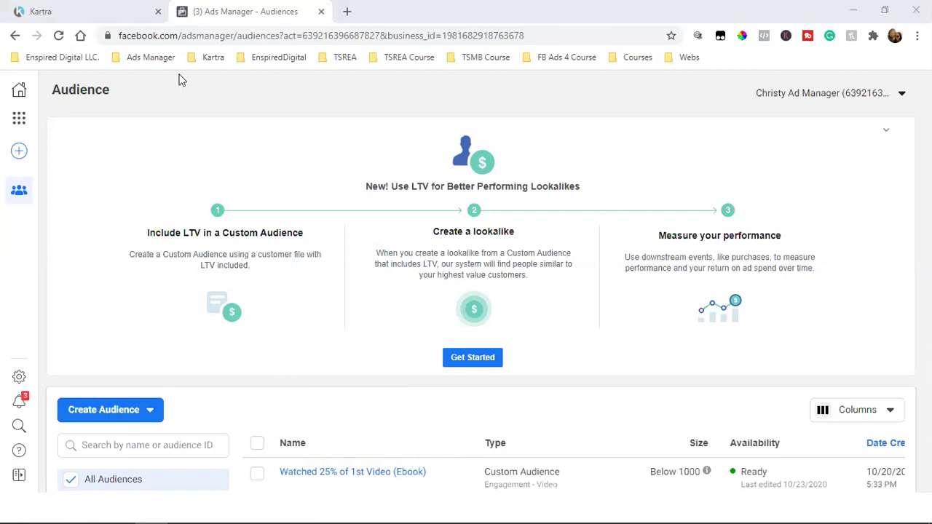
- Return to the campaigns list in Ads Manager and switch from the personal account to the business ad account
{"action": "left_click", "coordinate": [18, 118]}
{"action": "left_click", "coordinate": [98, 163]}
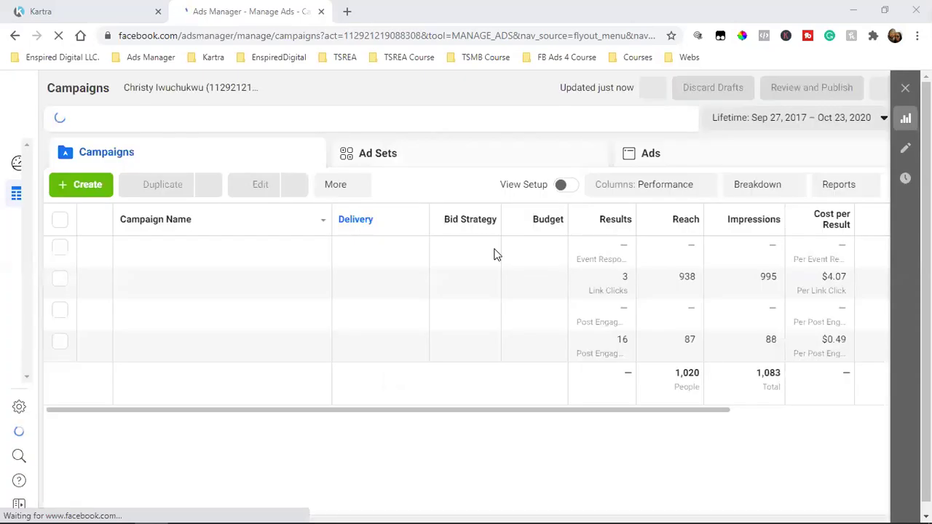
{"action": "left_click", "coordinate": [675, 186]}
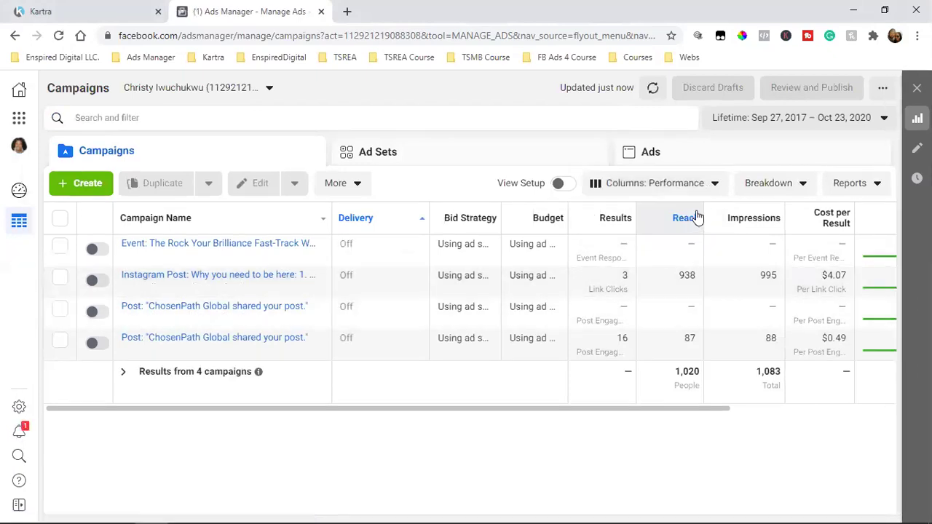
{"action": "left_click", "coordinate": [684, 185]}
{"action": "scroll", "coordinate": [650, 364], "scroll_direction": "down", "scroll_amount": 1}
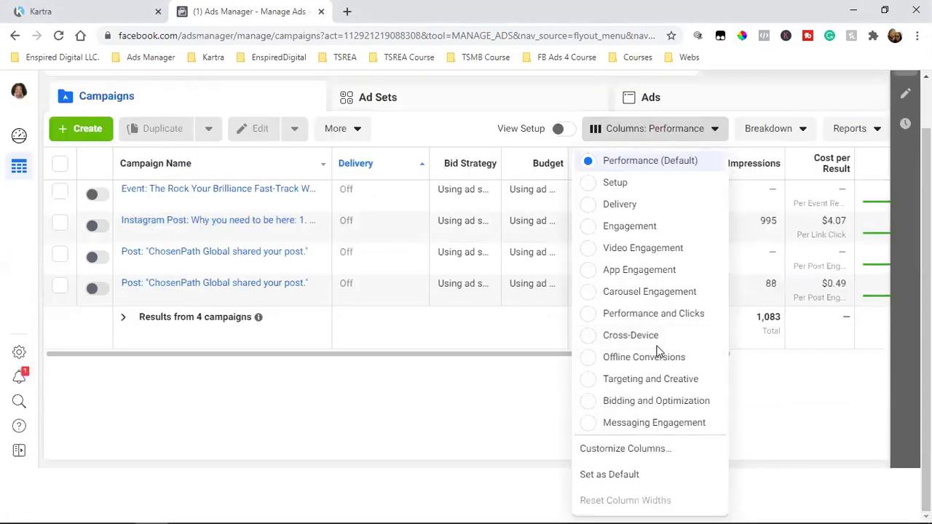
{"action": "left_click", "coordinate": [260, 415]}
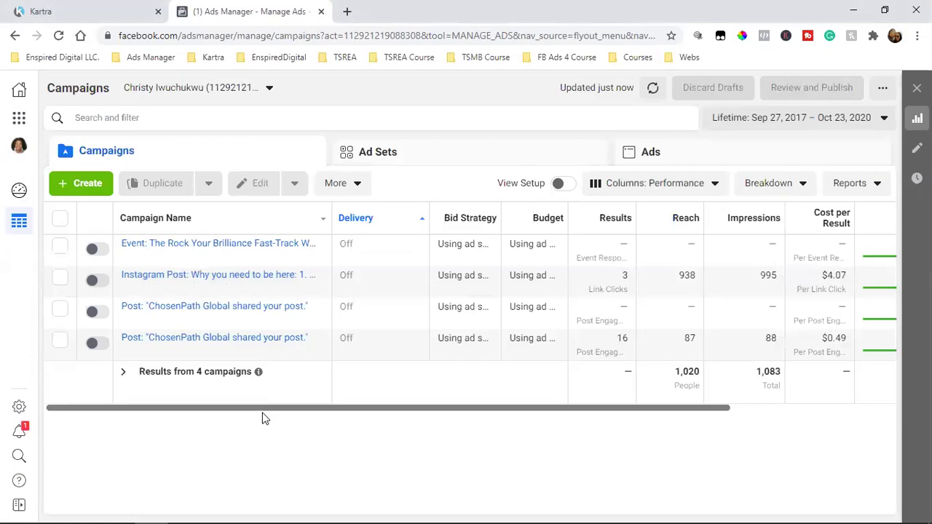
{"action": "left_click", "coordinate": [166, 97]}
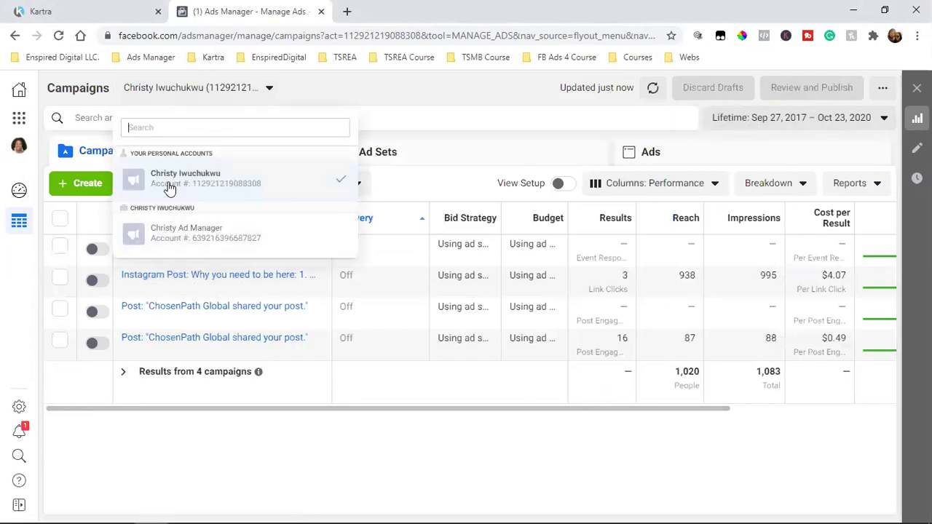
{"action": "left_click", "coordinate": [207, 234]}
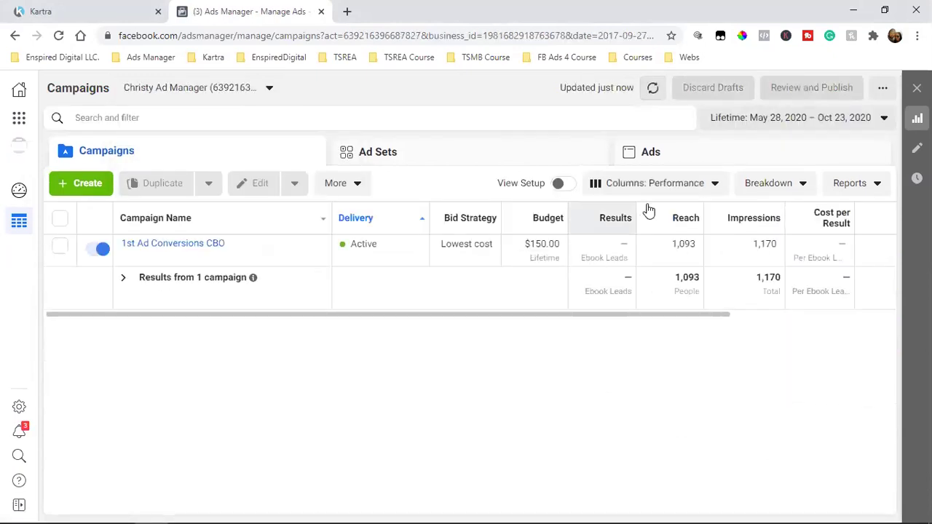
- Apply the Ebook Campaign column preset to the campaigns table and look through its metrics
{"action": "left_click", "coordinate": [666, 193]}
{"action": "scroll", "coordinate": [604, 451], "scroll_direction": "down", "scroll_amount": 1}
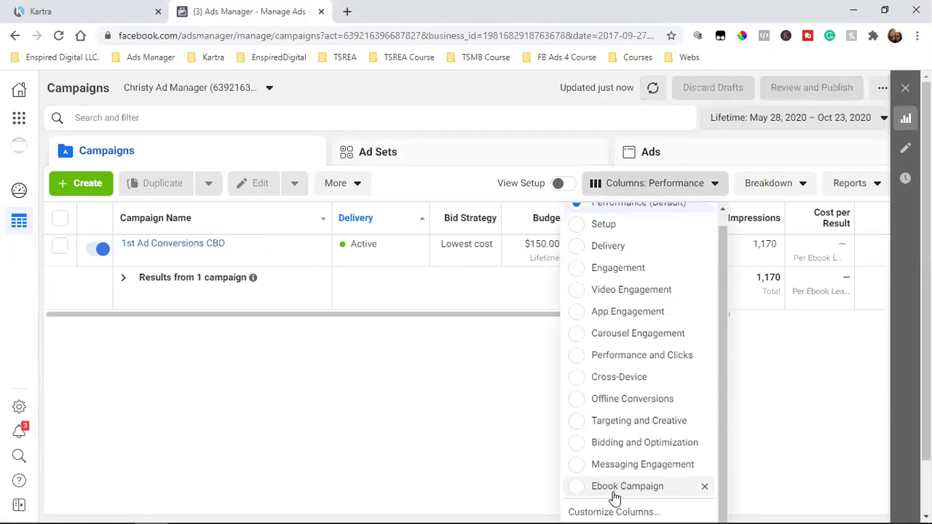
{"action": "left_click", "coordinate": [626, 488]}
{"action": "left_click_drag", "start_coordinate": [401, 325], "coordinate": [648, 335]}
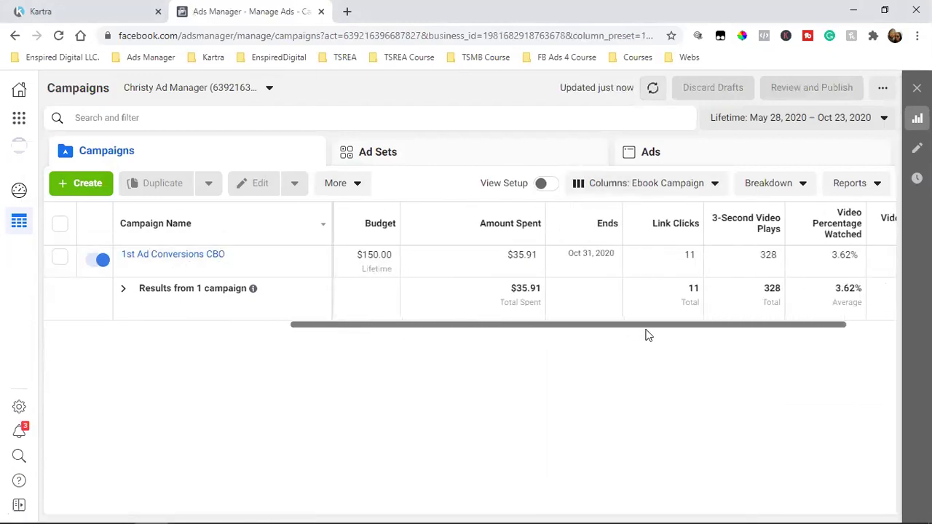
- Show all ad sets and compare their amount spent, schedule, link clicks and video metrics
{"action": "left_click", "coordinate": [388, 155]}
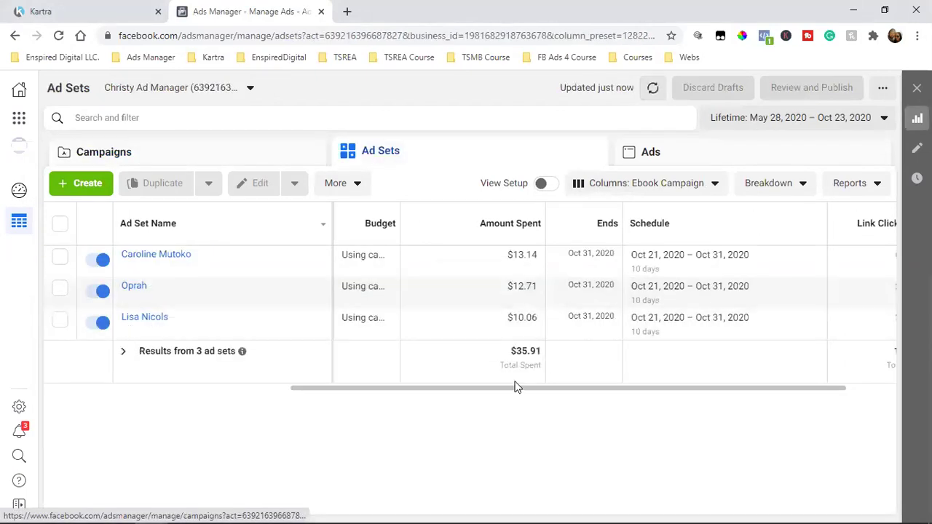
{"action": "left_click_drag", "start_coordinate": [520, 389], "coordinate": [622, 388]}
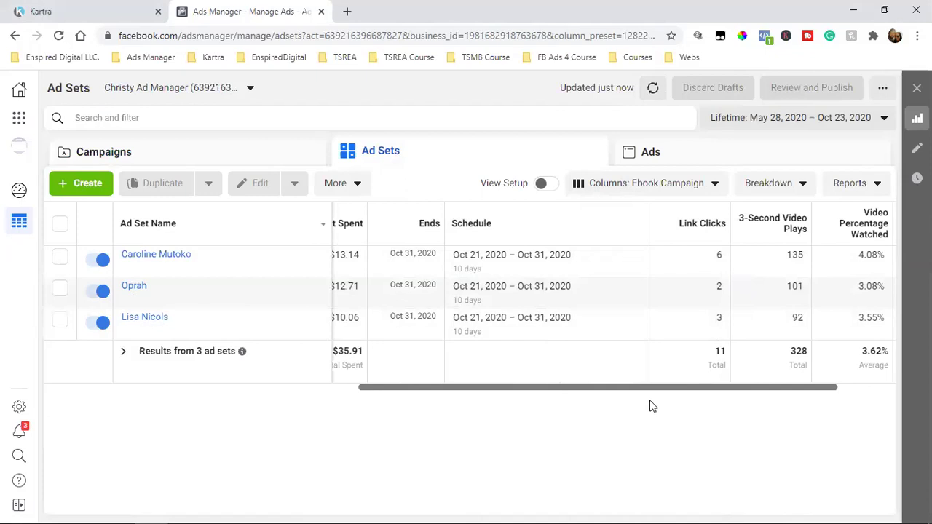
{"action": "left_click_drag", "start_coordinate": [667, 389], "coordinate": [508, 391]}
{"action": "scroll", "coordinate": [532, 328], "scroll_direction": "right", "scroll_amount": 2}
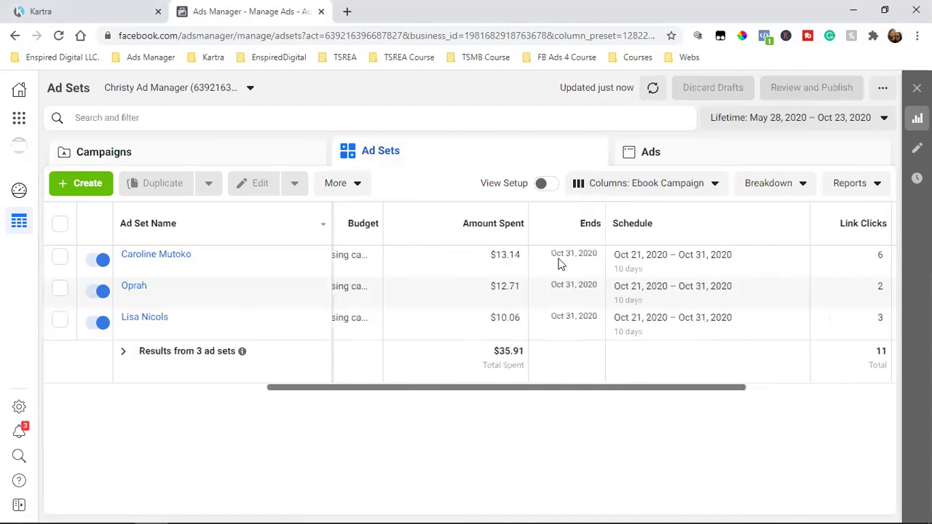
- Switch to the Kartra browser tab and sign out of the account
{"action": "key", "text": "ctrl+Tab"}
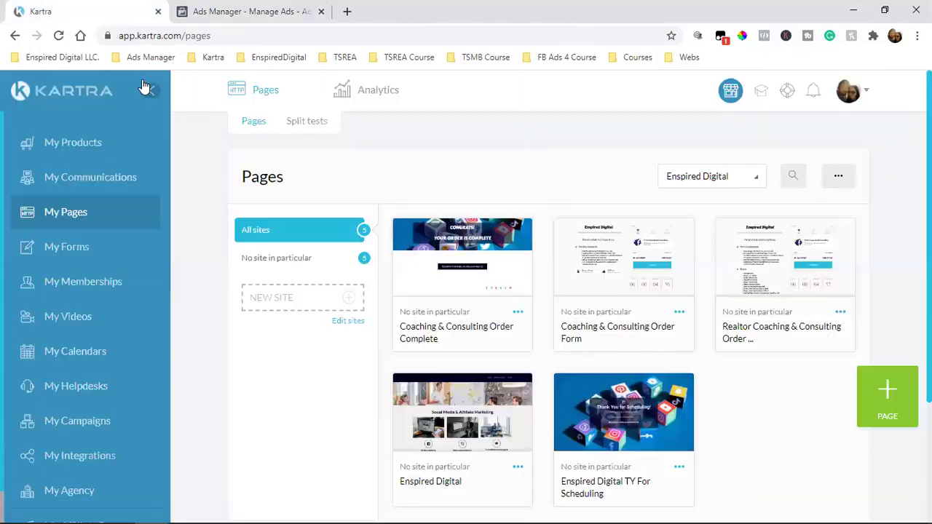
{"action": "left_click", "coordinate": [855, 95]}
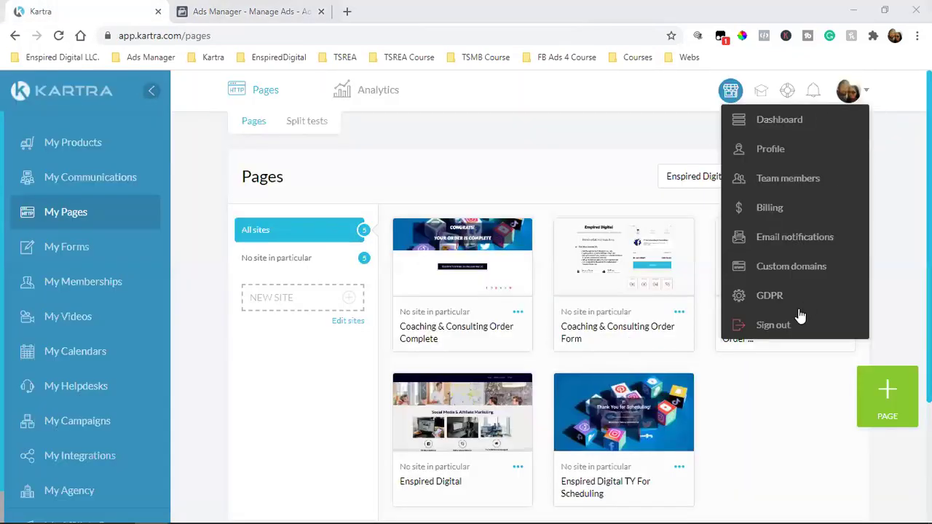
{"action": "left_click", "coordinate": [799, 314]}
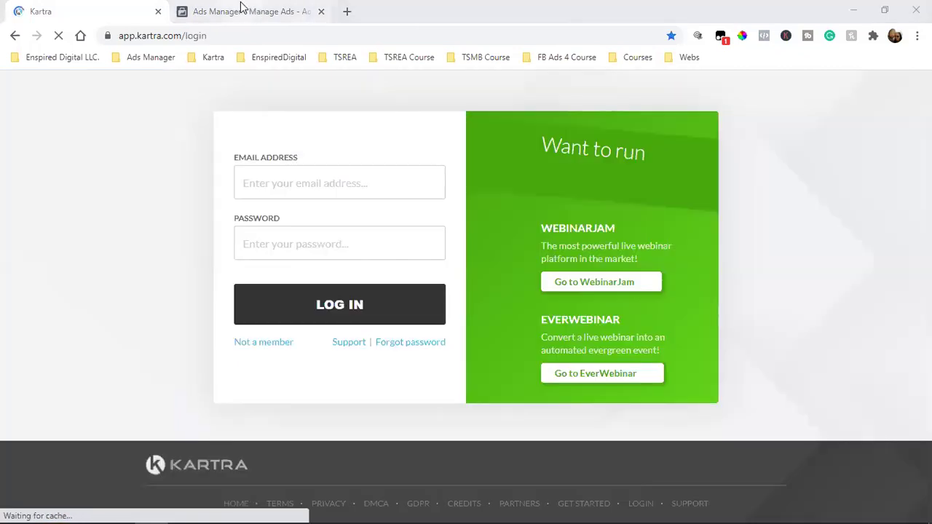
- Switch back to the Ads Manager browser tab, open Audiences and change from the personal account to the business ad account
{"action": "left_click", "coordinate": [241, 11]}
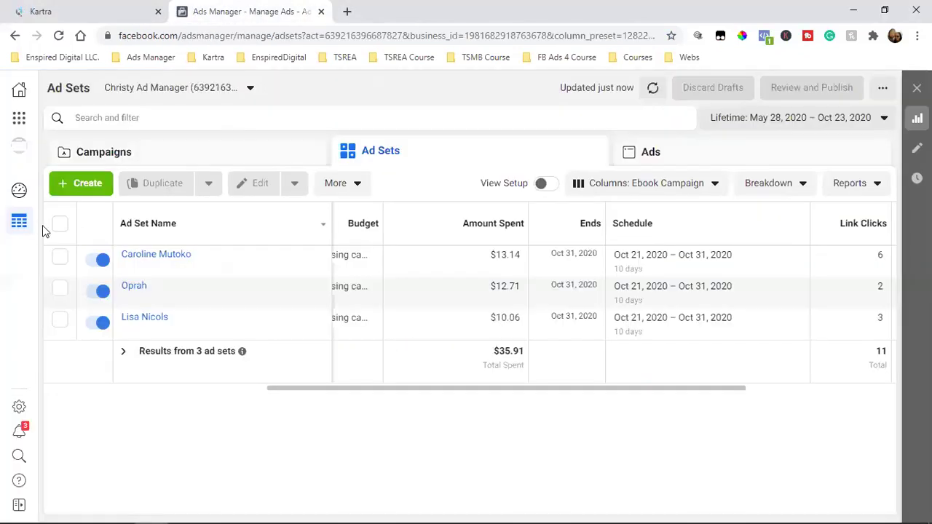
{"action": "left_click", "coordinate": [19, 118]}
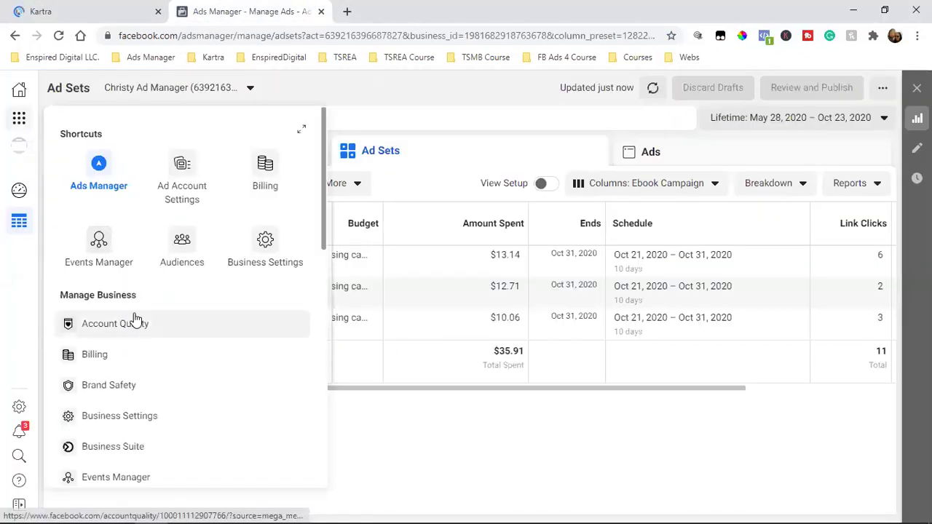
{"action": "left_click", "coordinate": [185, 241]}
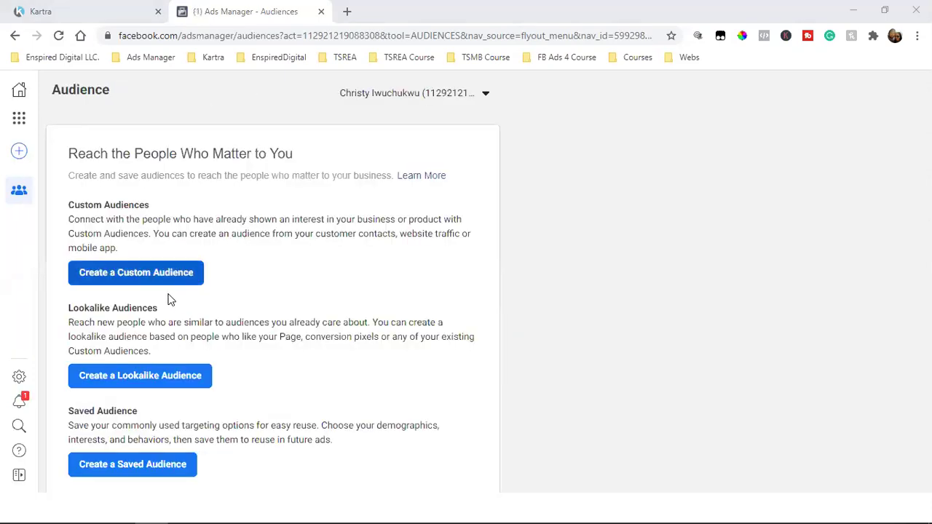
{"action": "left_click", "coordinate": [410, 96]}
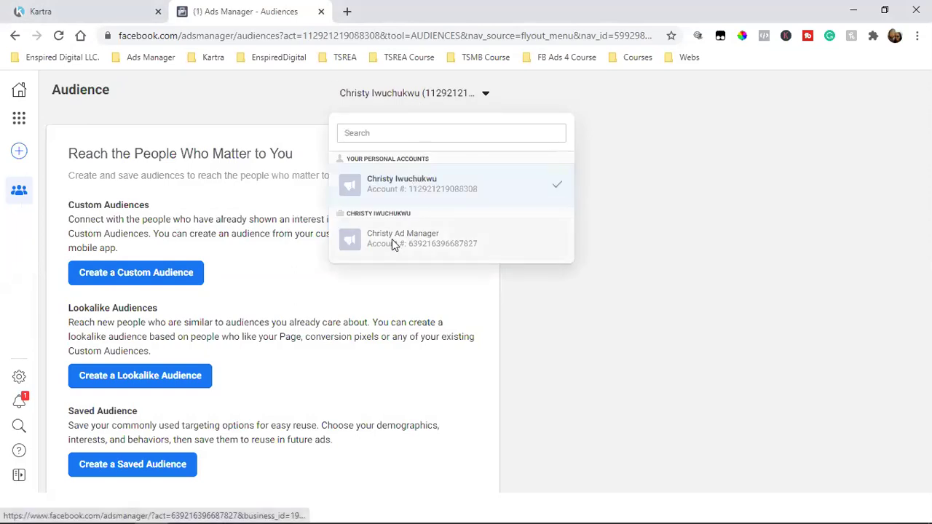
{"action": "left_click", "coordinate": [391, 243]}
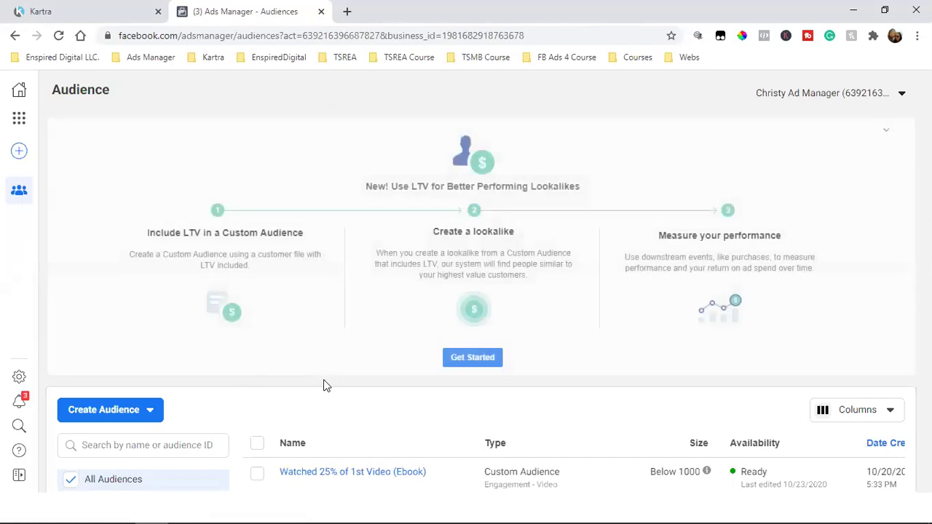
- Collapse the LTV lookalike banner and look through the custom audiences, including the rules of Ebook Landing Page Visitors (only)
{"action": "left_click", "coordinate": [886, 130]}
{"action": "scroll", "coordinate": [546, 385], "scroll_direction": "down", "scroll_amount": 1}
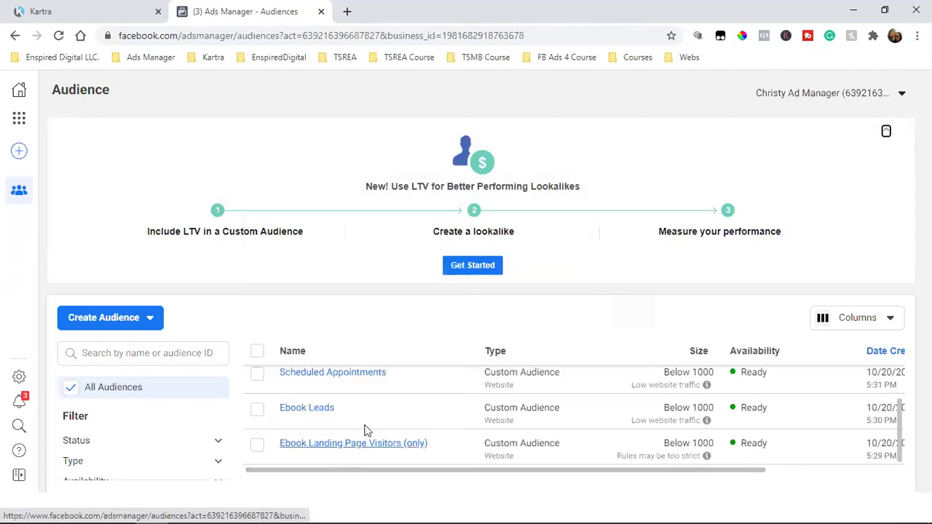
{"action": "scroll", "coordinate": [372, 427], "scroll_direction": "up", "scroll_amount": 1}
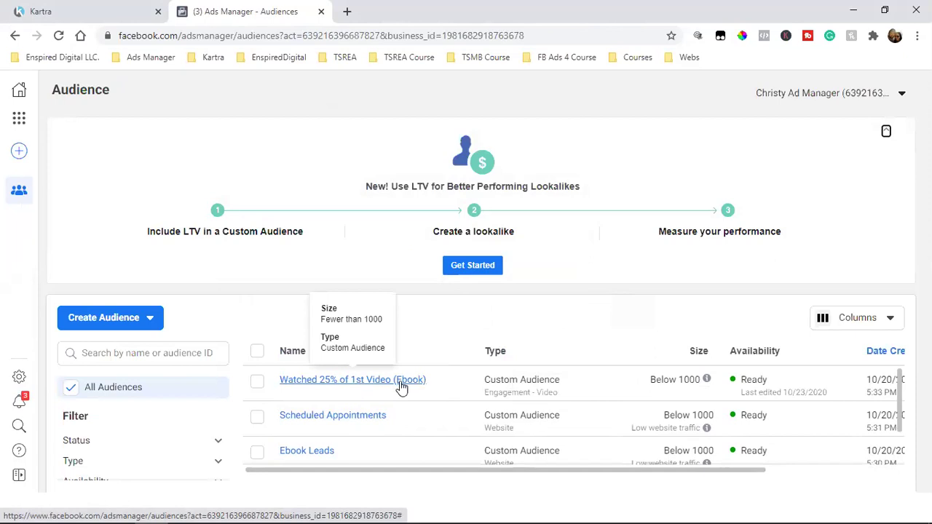
{"action": "scroll", "coordinate": [399, 387], "scroll_direction": "down", "scroll_amount": 1}
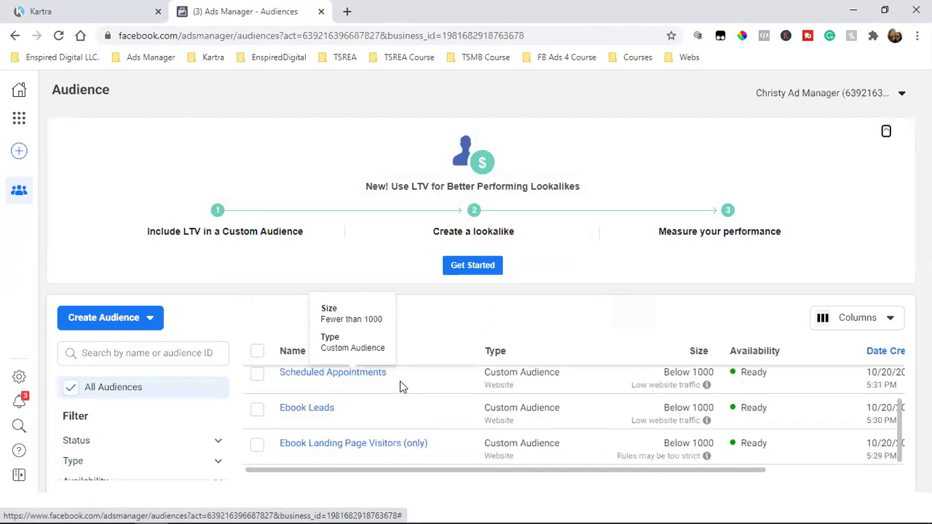
{"action": "mouse_move", "coordinate": [332, 444]}
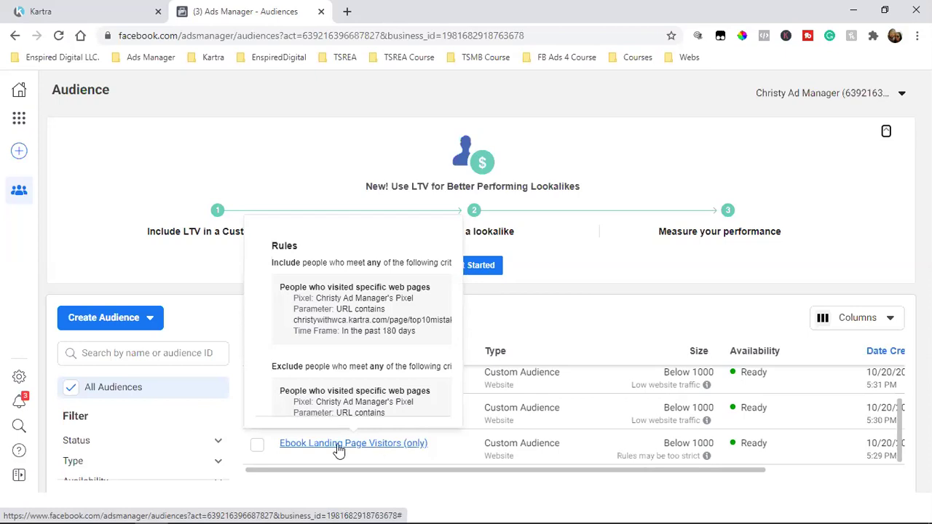
- Leave Audiences for the Ads Manager campaigns list and select the business ad account again
{"action": "left_click", "coordinate": [19, 118]}
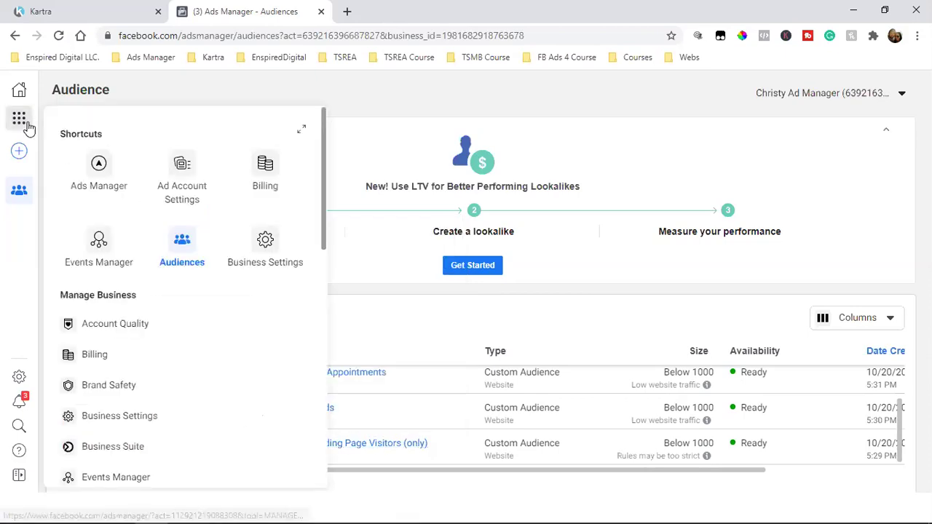
{"action": "left_click", "coordinate": [104, 195]}
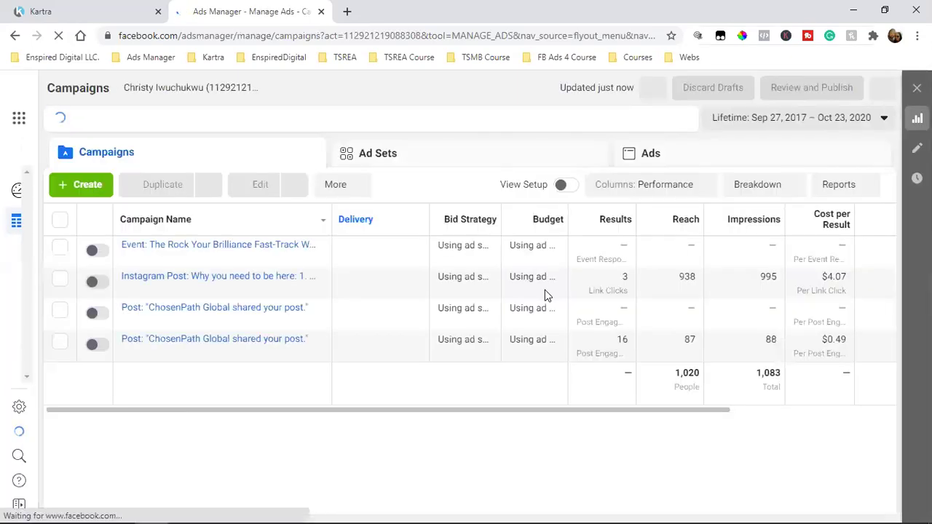
{"action": "left_click", "coordinate": [210, 88]}
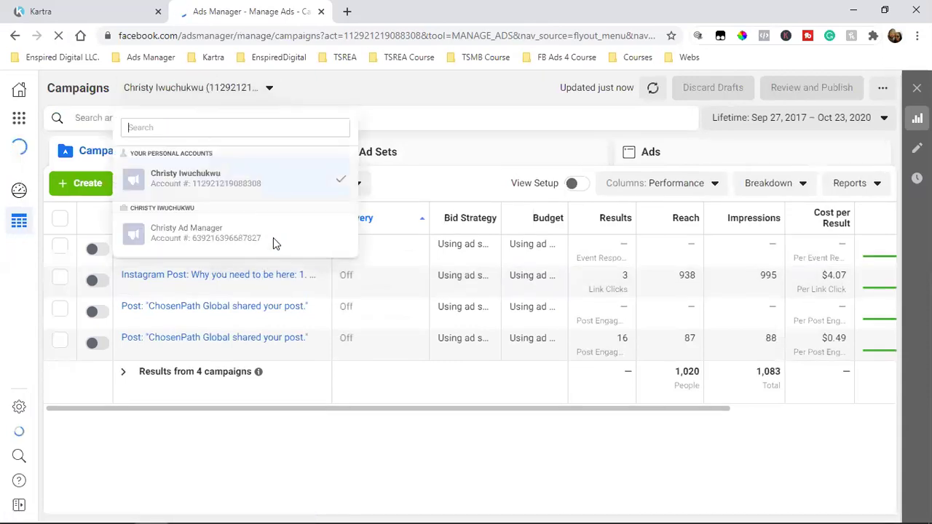
{"action": "left_click", "coordinate": [235, 244]}
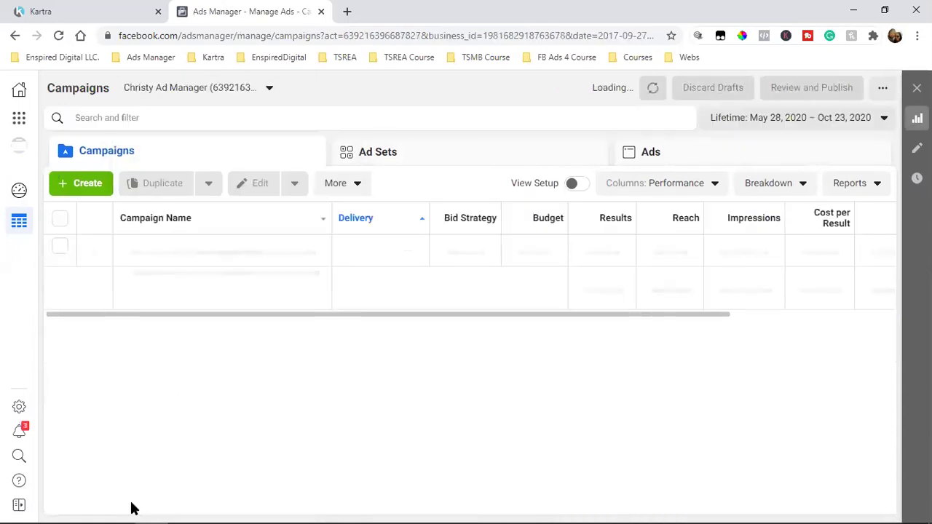
- Apply the Ebook Campaign column preset to the campaigns table and examine the spend, link click and video metrics
{"action": "left_click", "coordinate": [715, 187]}
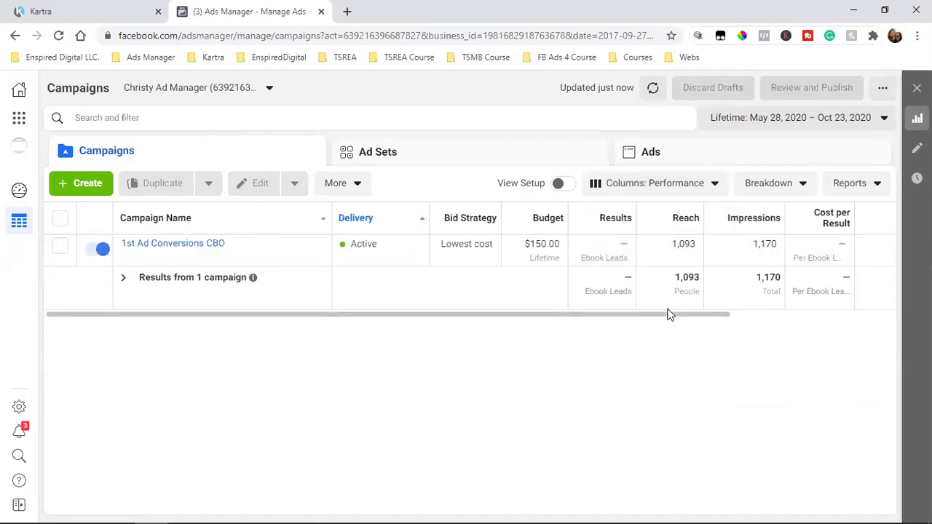
{"action": "left_click", "coordinate": [699, 186]}
{"action": "scroll", "coordinate": [680, 481], "scroll_direction": "down", "scroll_amount": 1}
{"action": "left_click", "coordinate": [680, 487]}
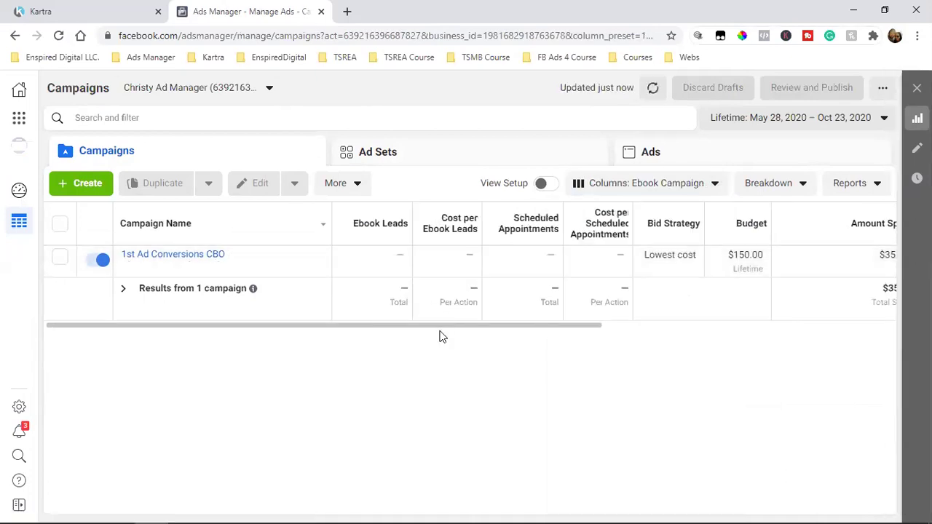
{"action": "left_click_drag", "start_coordinate": [457, 327], "coordinate": [684, 340]}
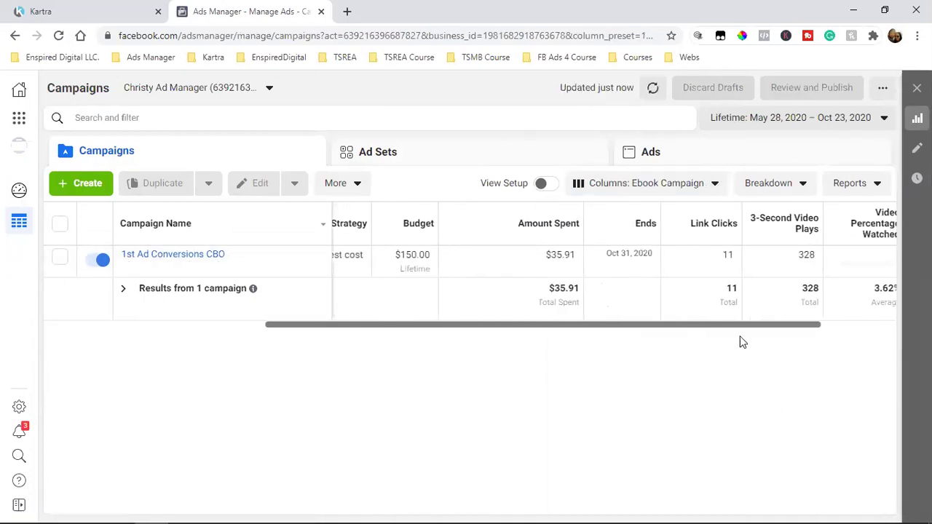
{"action": "left_click_drag", "start_coordinate": [741, 342], "coordinate": [757, 341]}
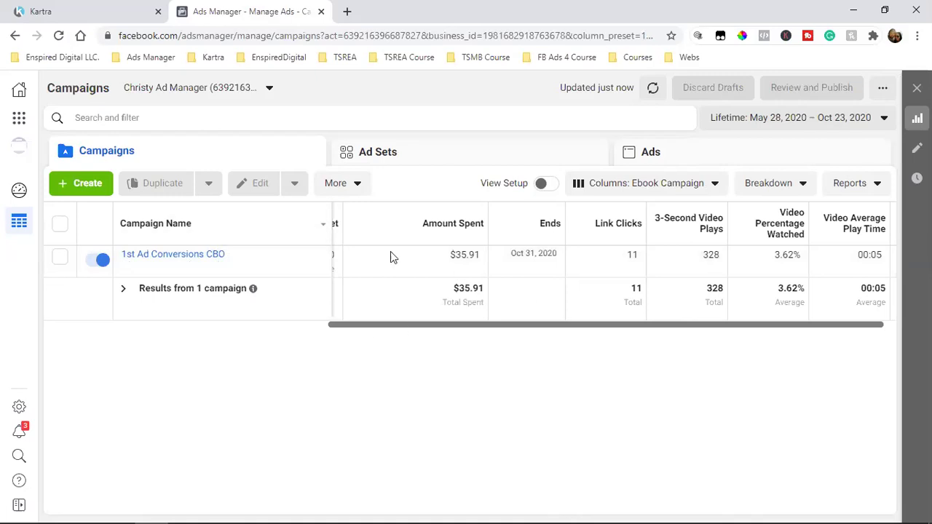
- Open the Caroline Mutoko ad set for editing and review its conversion event, schedule, location, age, gender and detailed targeting
{"action": "left_click", "coordinate": [394, 152]}
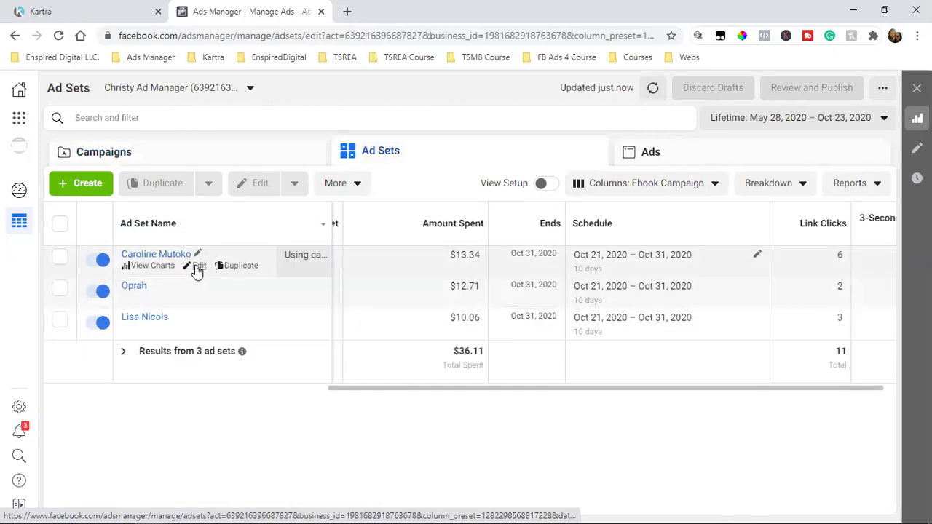
{"action": "left_click", "coordinate": [196, 267]}
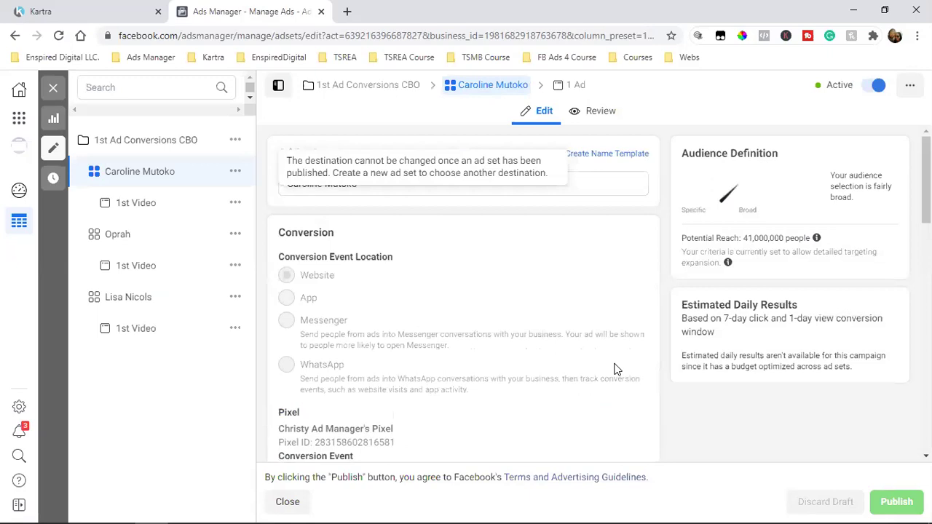
{"action": "scroll", "coordinate": [584, 303], "scroll_direction": "down", "scroll_amount": 3}
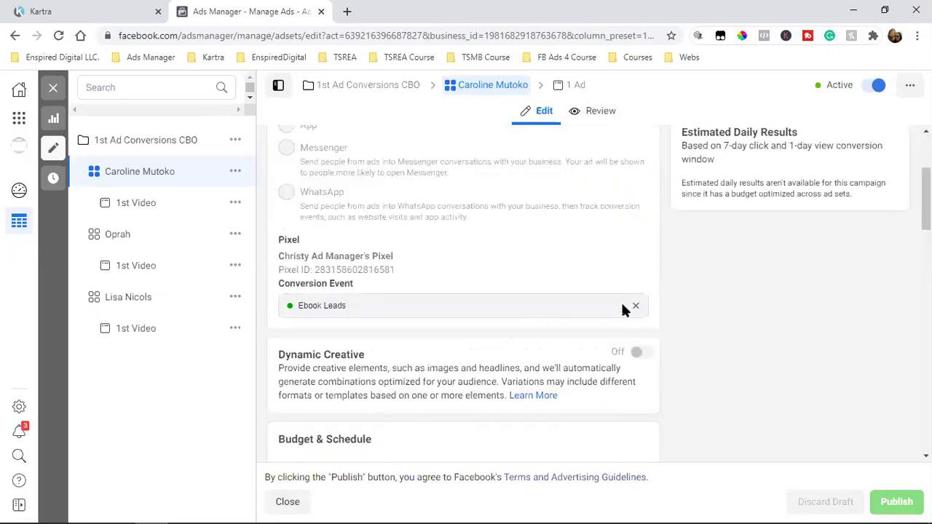
{"action": "scroll", "coordinate": [523, 314], "scroll_direction": "down", "scroll_amount": 5}
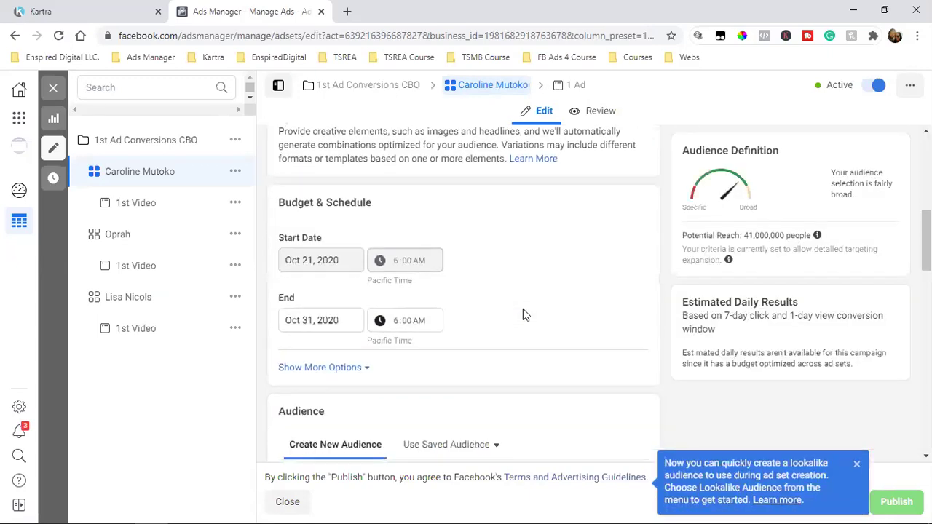
{"action": "scroll", "coordinate": [539, 342], "scroll_direction": "down", "scroll_amount": 1}
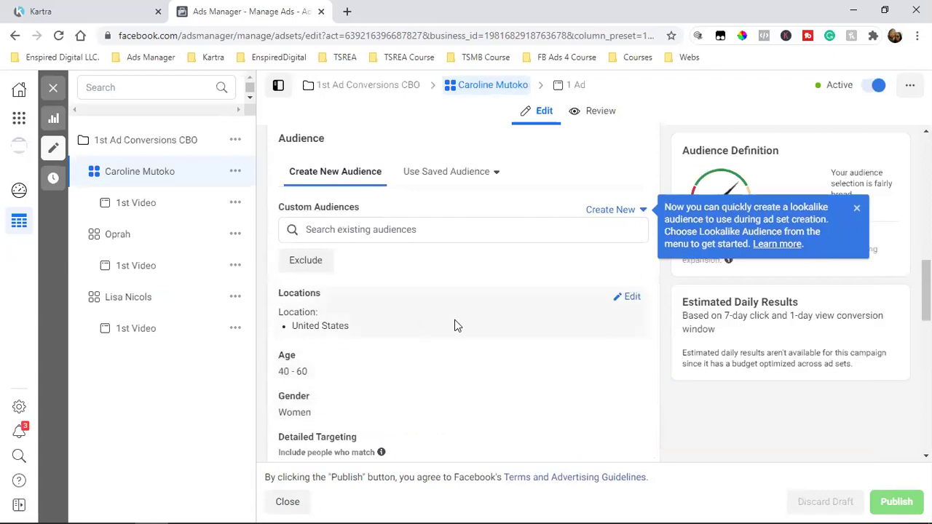
{"action": "scroll", "coordinate": [457, 328], "scroll_direction": "down", "scroll_amount": 1}
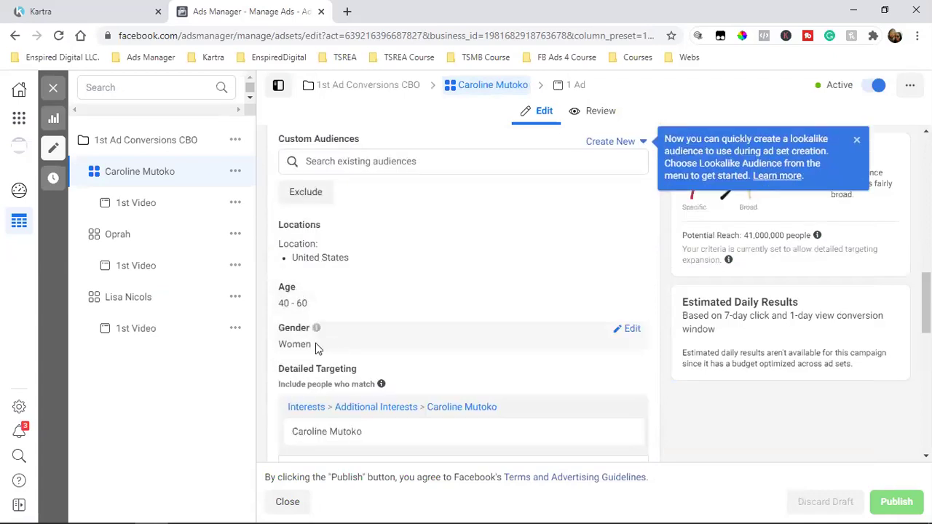
{"action": "scroll", "coordinate": [405, 347], "scroll_direction": "down", "scroll_amount": 1}
{"action": "mouse_move", "coordinate": [337, 360]}
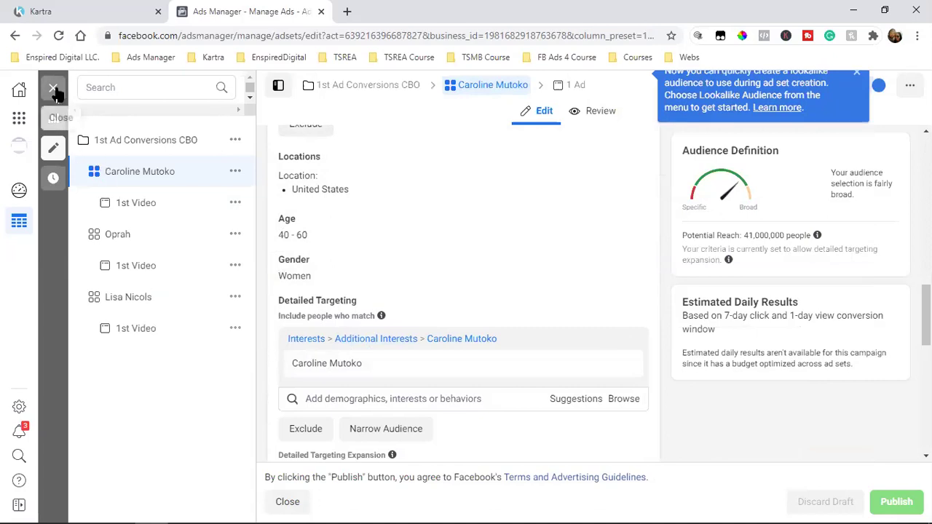
- Look through the first ad set's 1st Video ad and the Oprah and Lisa Nicols ad sets, and close the editor
{"action": "left_click", "coordinate": [165, 211]}
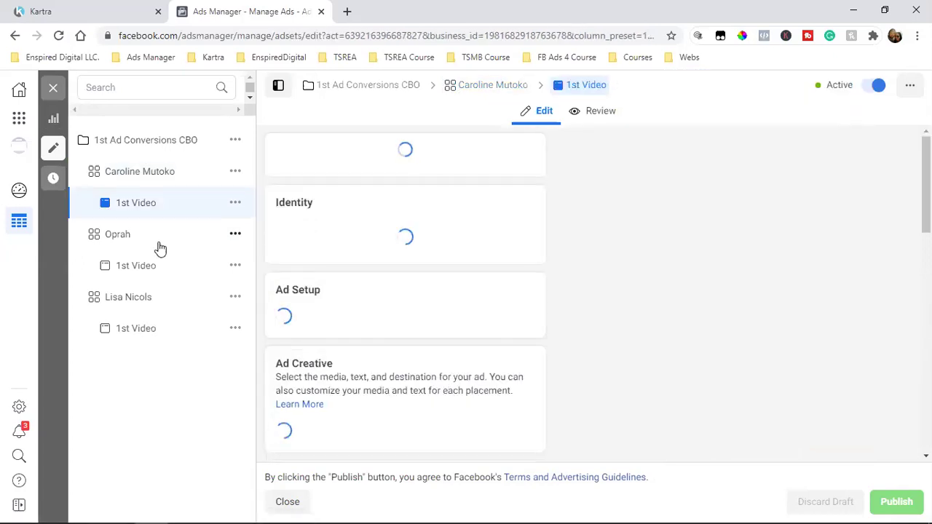
{"action": "left_click", "coordinate": [158, 247]}
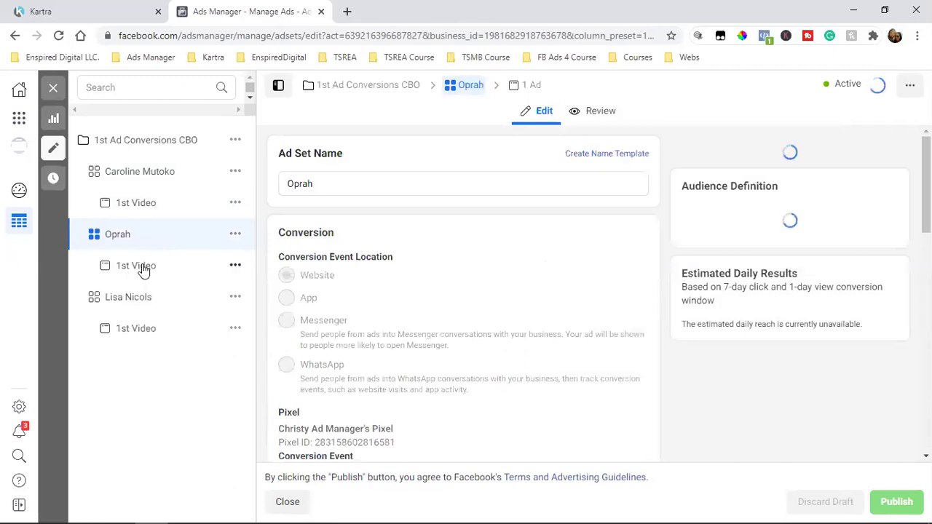
{"action": "left_click", "coordinate": [142, 267]}
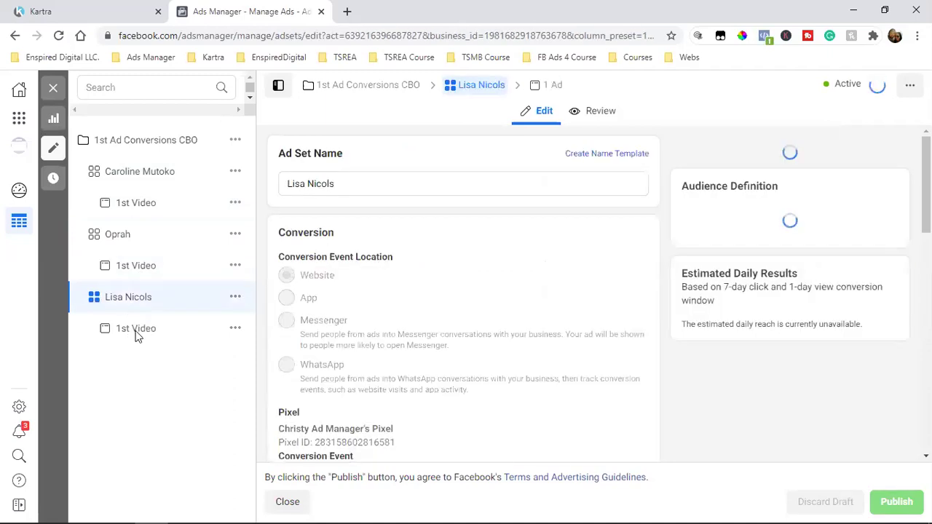
{"action": "left_click", "coordinate": [59, 90]}
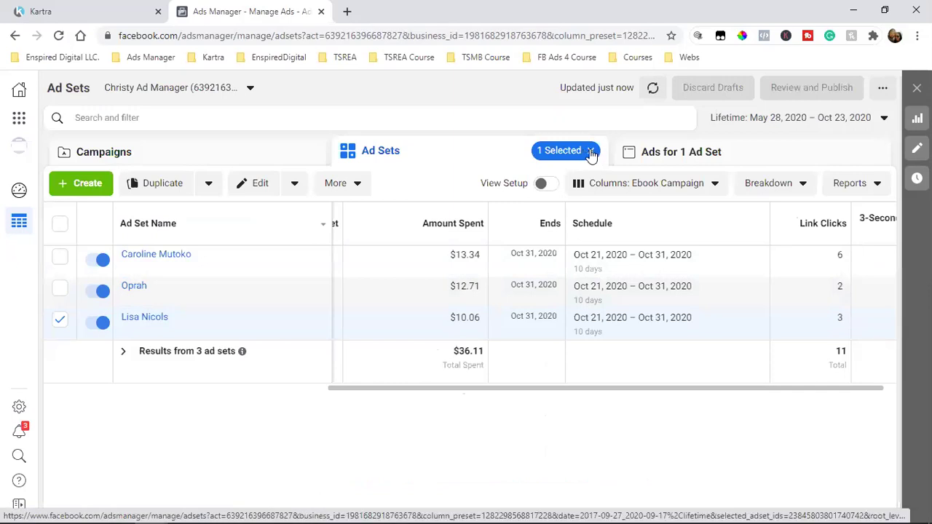
- Clear the ad set selection and return to the campaigns table to examine the campaign's link clicks and video metrics
{"action": "mouse_move", "coordinate": [194, 277]}
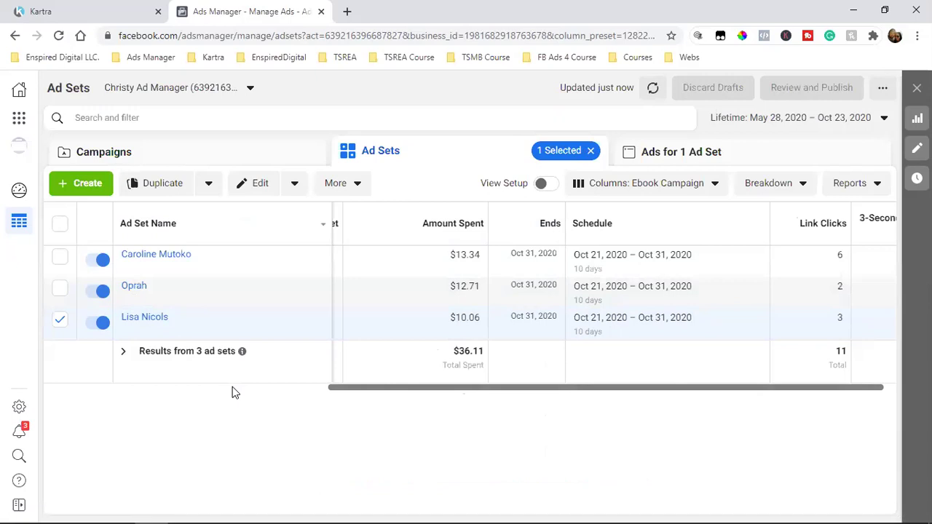
{"action": "mouse_move", "coordinate": [202, 323]}
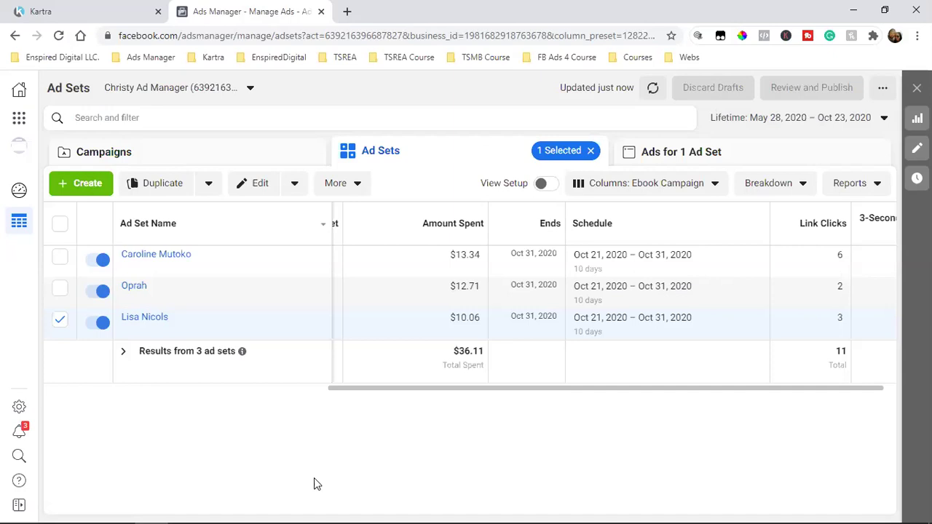
{"action": "left_click", "coordinate": [590, 150]}
{"action": "left_click", "coordinate": [259, 154]}
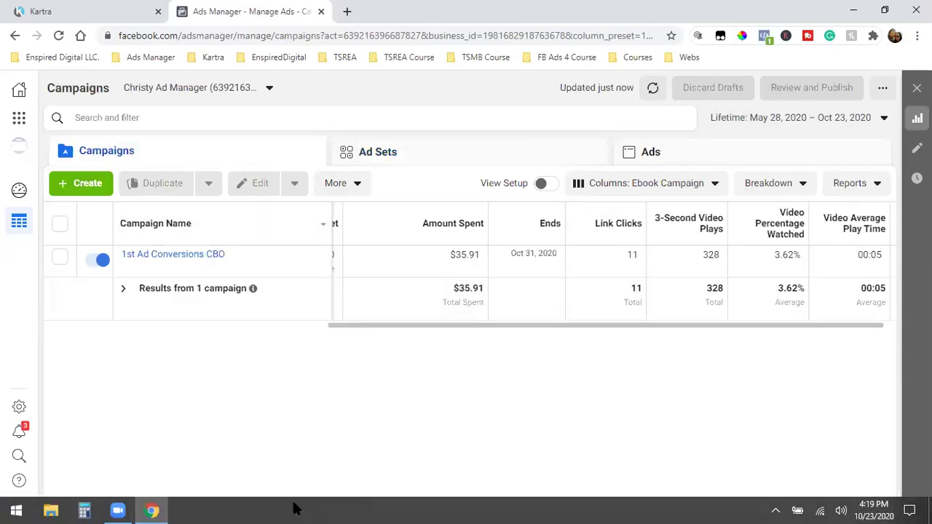
{"action": "left_click_drag", "start_coordinate": [517, 326], "coordinate": [544, 334]}
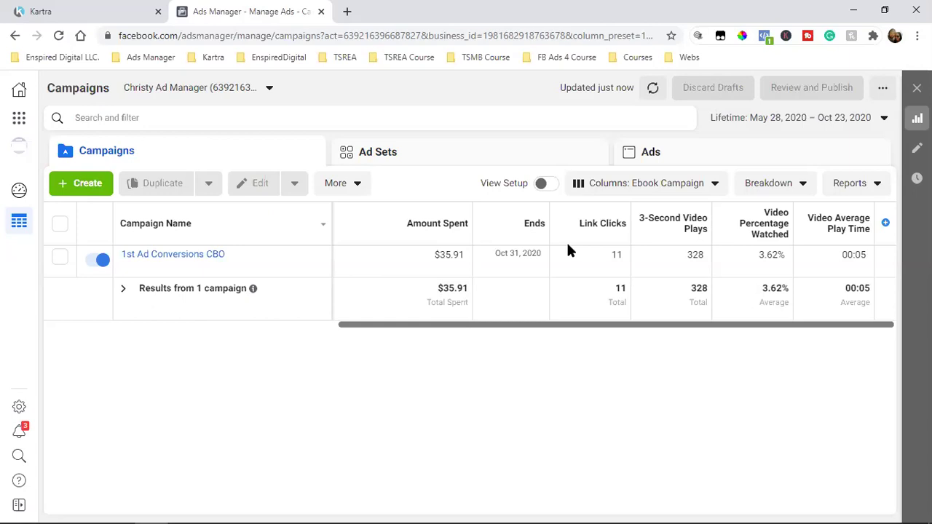
- Open the Calculator, multiply 150 by 4, clear the result and close the Calculator
{"action": "mouse_move", "coordinate": [148, 513]}
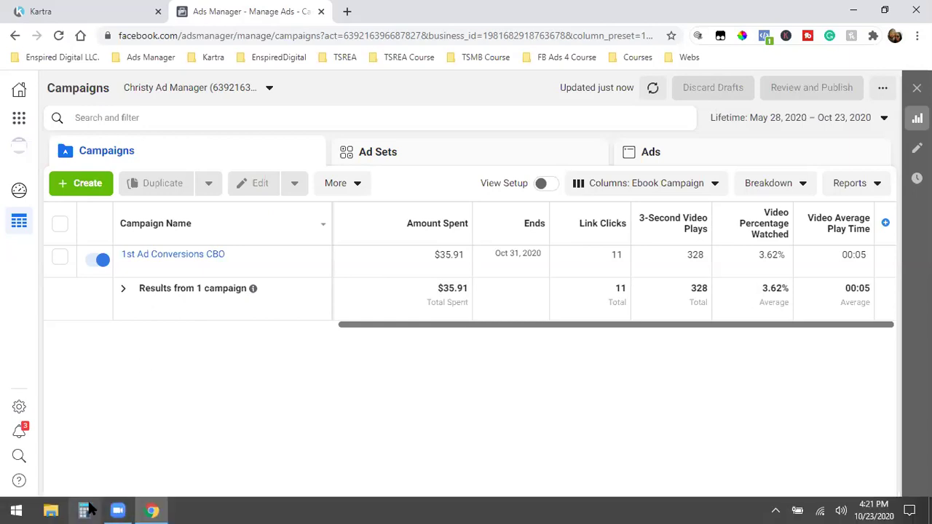
{"action": "left_click", "coordinate": [86, 510]}
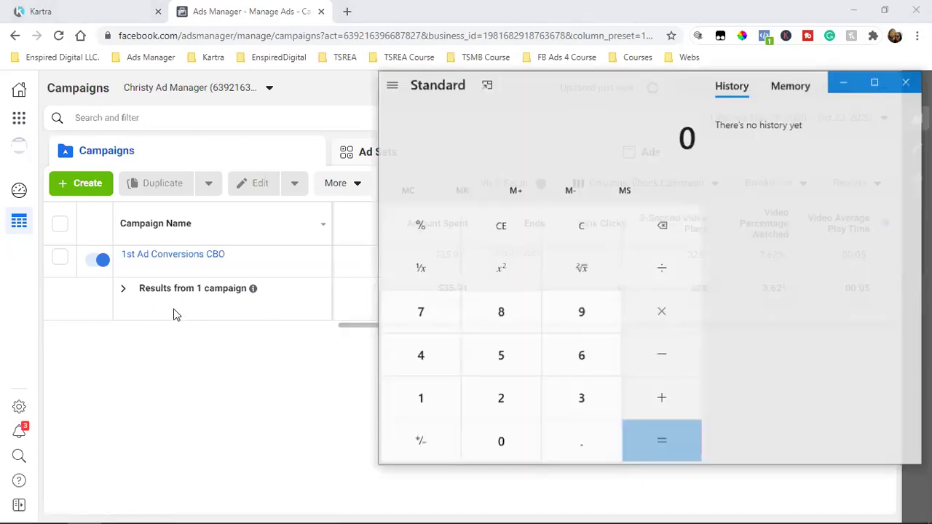
{"action": "left_click", "coordinate": [427, 406]}
{"action": "left_click", "coordinate": [498, 364]}
{"action": "left_click", "coordinate": [499, 436]}
{"action": "left_click", "coordinate": [661, 321]}
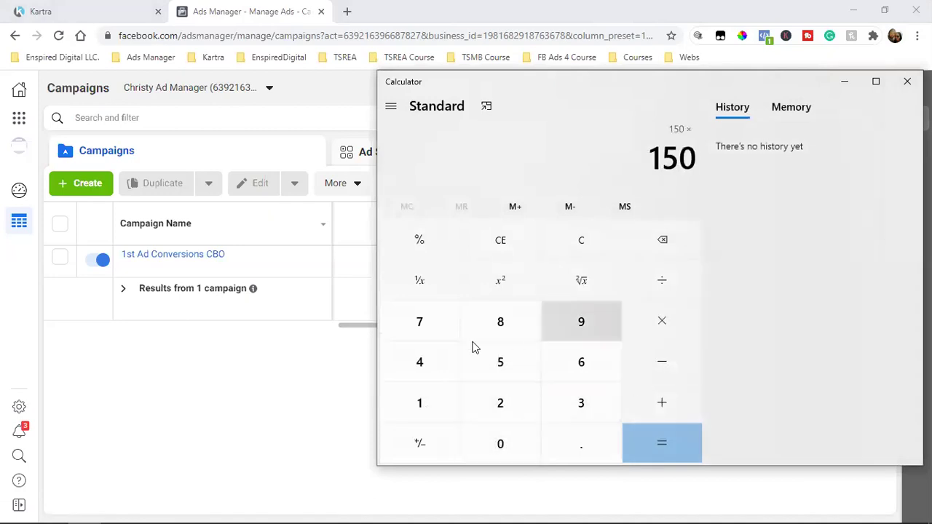
{"action": "left_click", "coordinate": [434, 363]}
{"action": "left_click", "coordinate": [651, 442]}
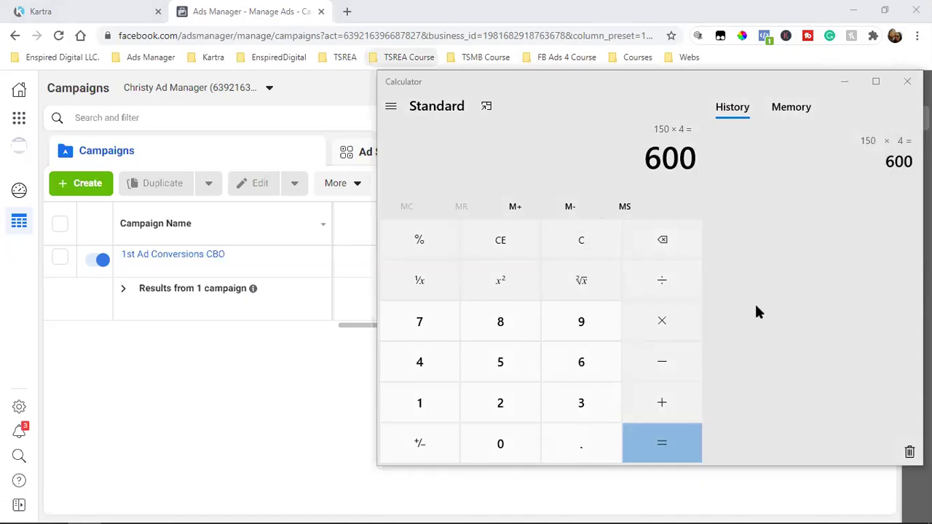
{"action": "left_click", "coordinate": [583, 244]}
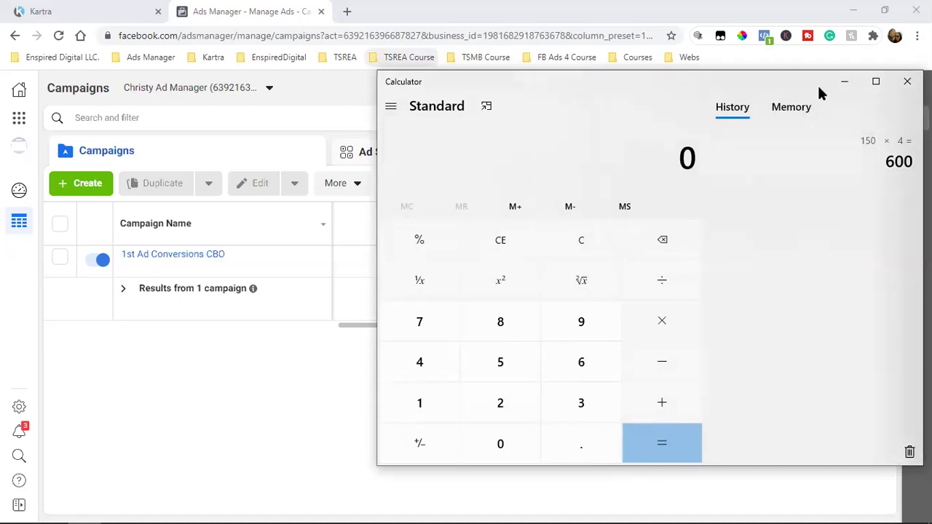
{"action": "left_click_drag", "start_coordinate": [818, 86], "coordinate": [688, 124]}
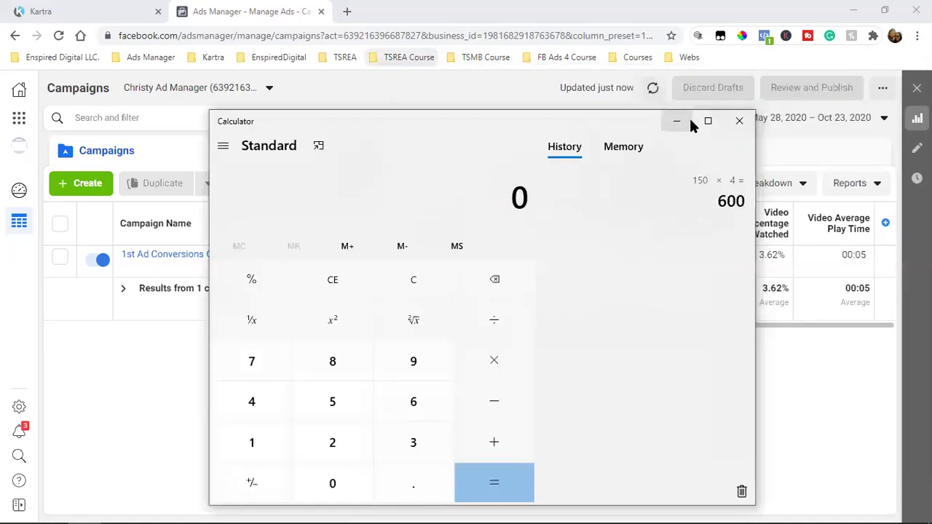
{"action": "left_click", "coordinate": [740, 121]}
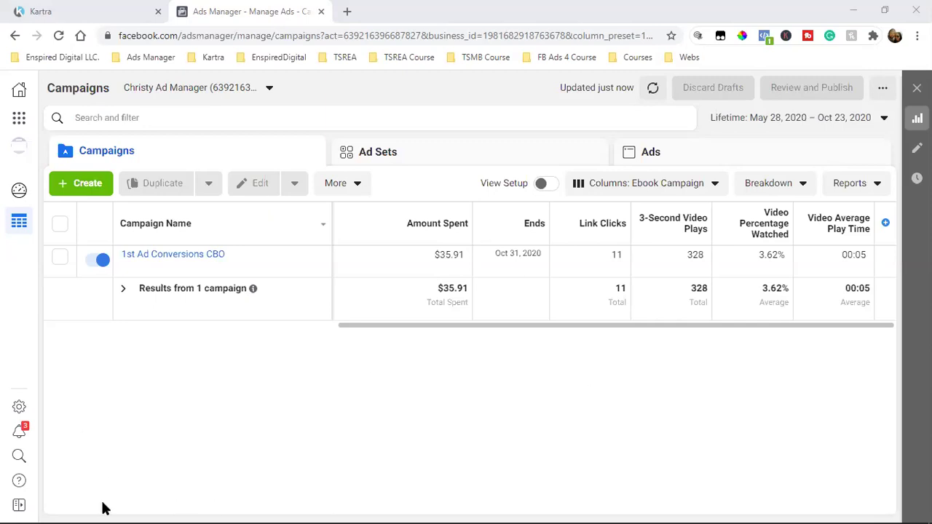
- Reopen the Calculator and multiply 10 by 30
{"action": "mouse_move", "coordinate": [83, 509]}
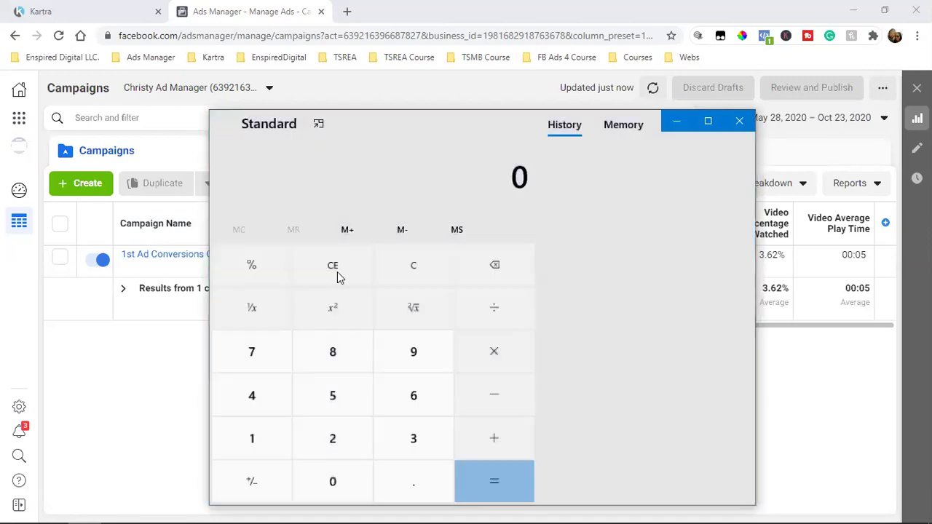
{"action": "left_click", "coordinate": [249, 441]}
{"action": "left_click", "coordinate": [326, 494]}
{"action": "left_click", "coordinate": [486, 362]}
{"action": "left_click", "coordinate": [397, 457]}
{"action": "left_click", "coordinate": [369, 472]}
{"action": "left_click", "coordinate": [473, 476]}
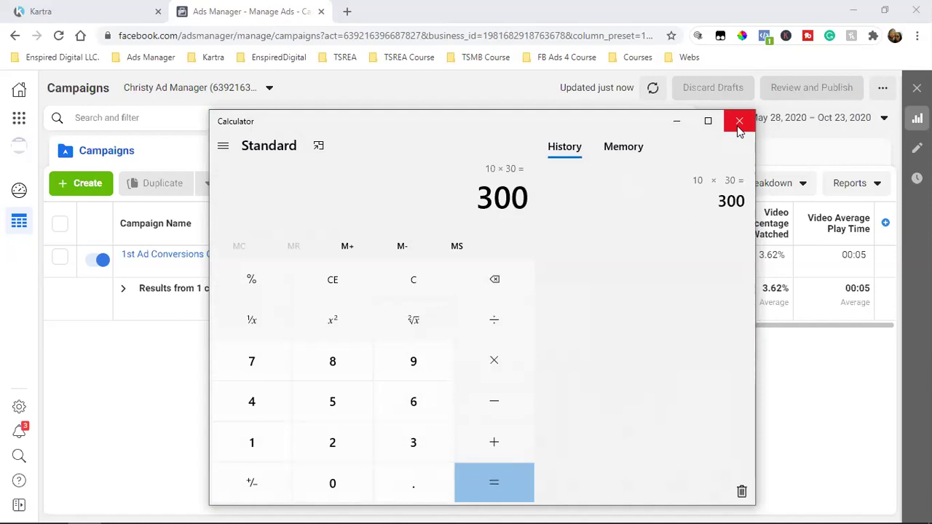
- Clear the calculation, multiply 15 by 30 and close the Calculator
{"action": "left_click", "coordinate": [426, 292]}
{"action": "left_click", "coordinate": [288, 428]}
{"action": "left_click", "coordinate": [309, 412]}
{"action": "left_click", "coordinate": [511, 363]}
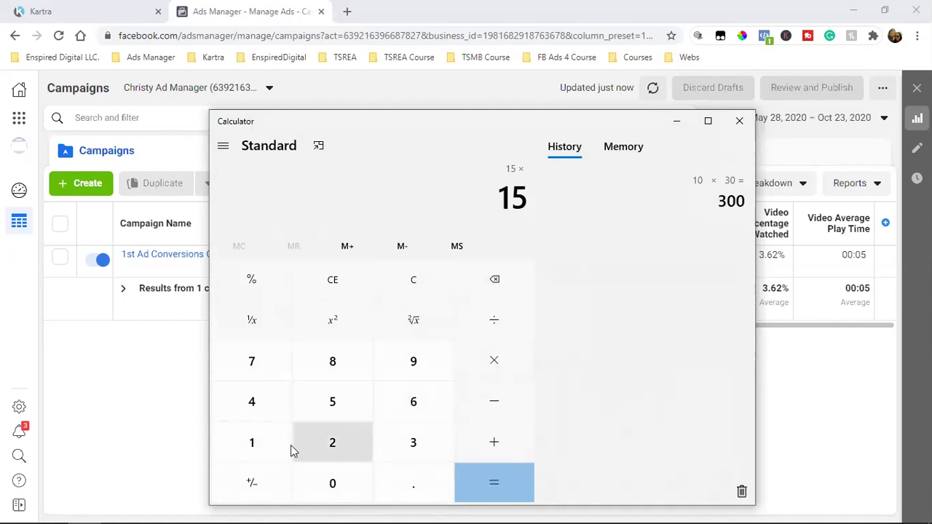
{"action": "left_click", "coordinate": [388, 446]}
{"action": "left_click", "coordinate": [332, 489]}
{"action": "left_click", "coordinate": [491, 487]}
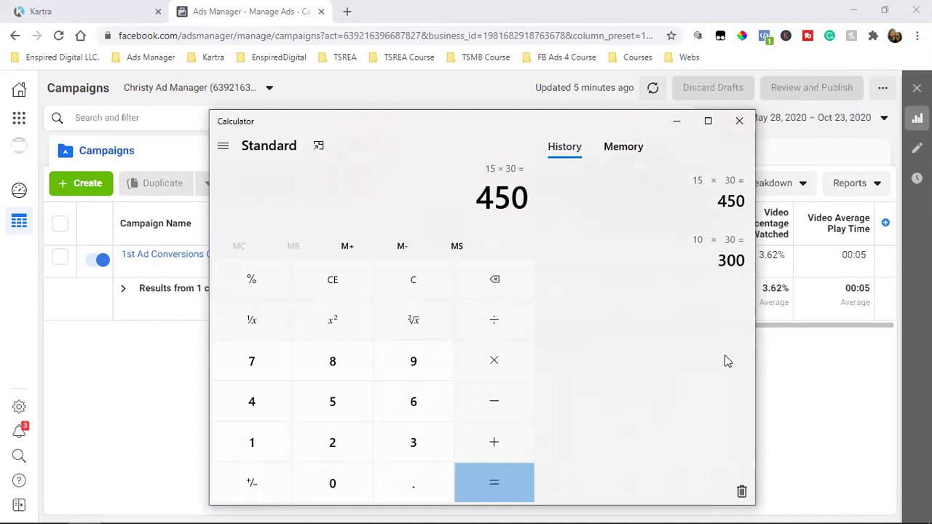
{"action": "left_click", "coordinate": [739, 121]}
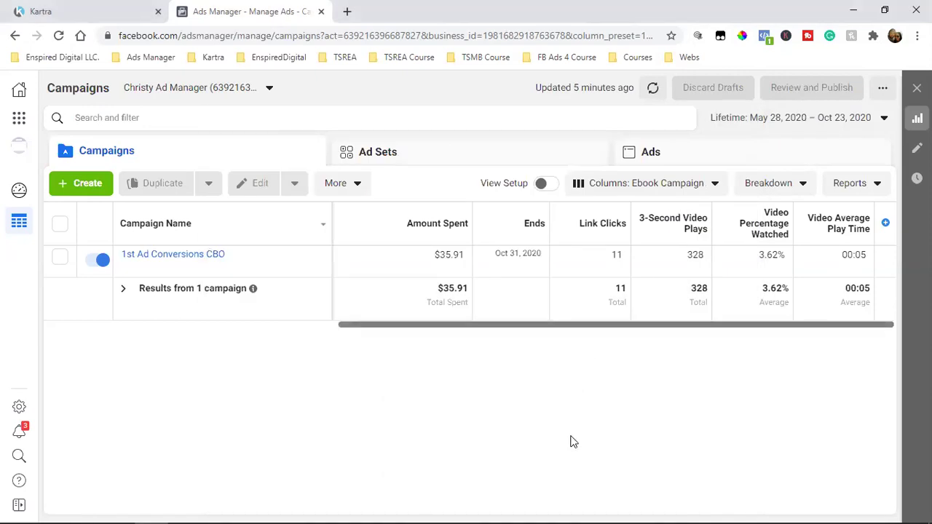
- Examine the campaign's ebook lead and budget columns, and the ad sets' amount spent, schedule, link clicks and video plays
{"action": "left_click_drag", "start_coordinate": [590, 325], "coordinate": [185, 335]}
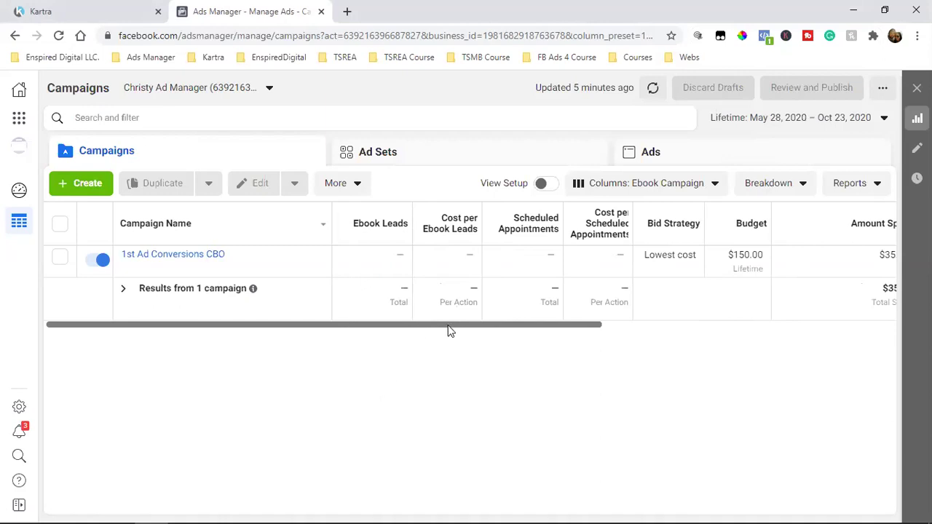
{"action": "left_click_drag", "start_coordinate": [449, 328], "coordinate": [523, 327]}
{"action": "left_click", "coordinate": [446, 155]}
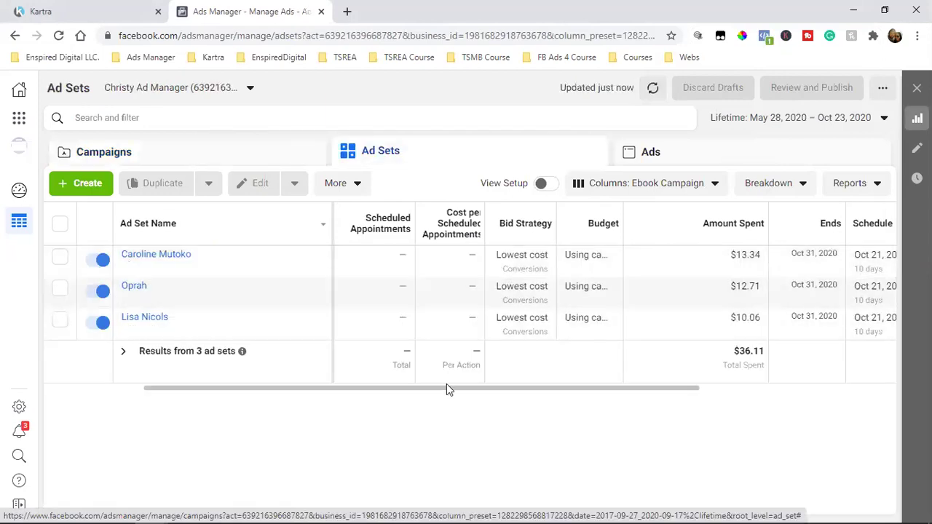
{"action": "left_click_drag", "start_coordinate": [447, 386], "coordinate": [625, 388]}
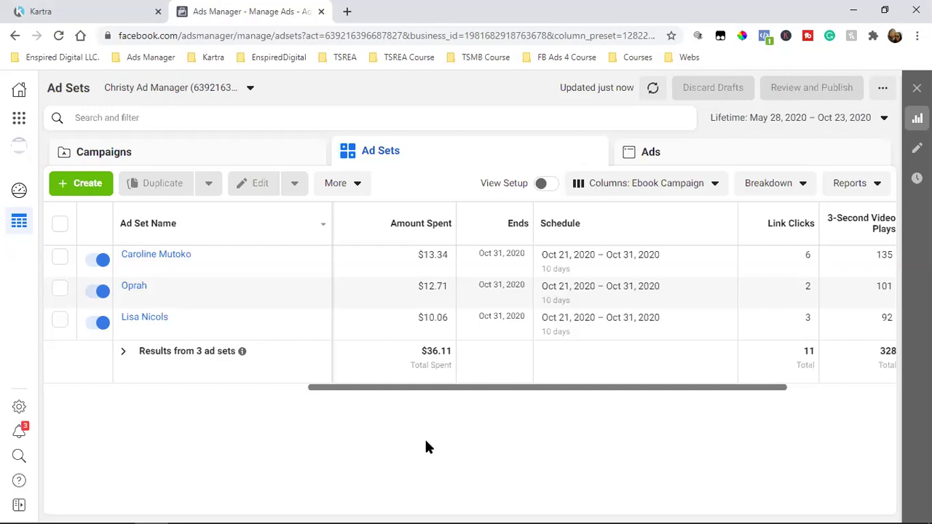
{"action": "left_click_drag", "start_coordinate": [543, 390], "coordinate": [480, 412]}
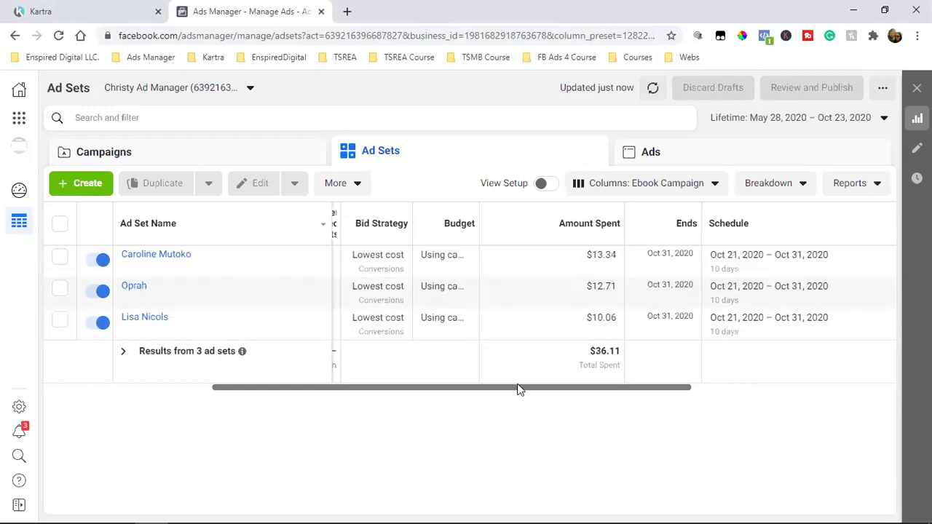
- Switch to Kartra and log in with the Women's Coaching Association account's saved e-mail address and password
{"action": "key", "text": "ctrl+Tab"}
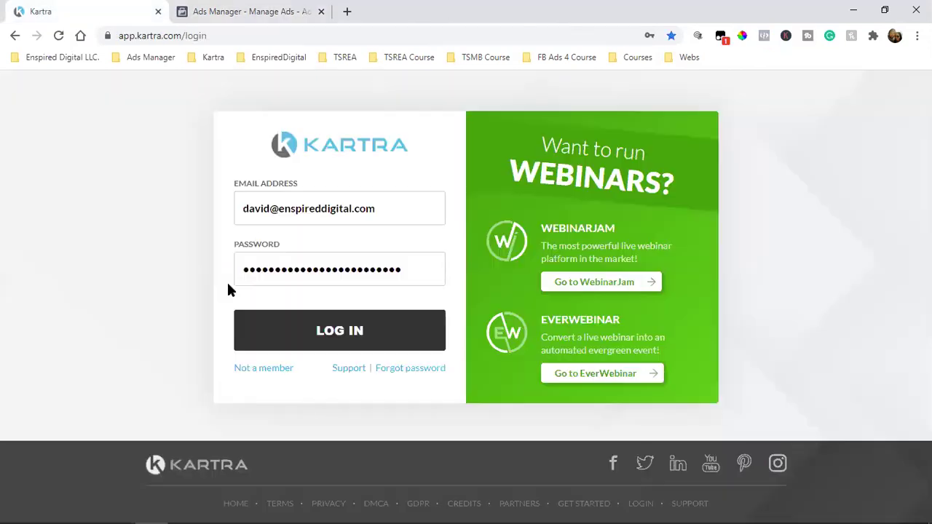
{"action": "left_click", "coordinate": [297, 206]}
{"action": "left_click", "coordinate": [296, 289]}
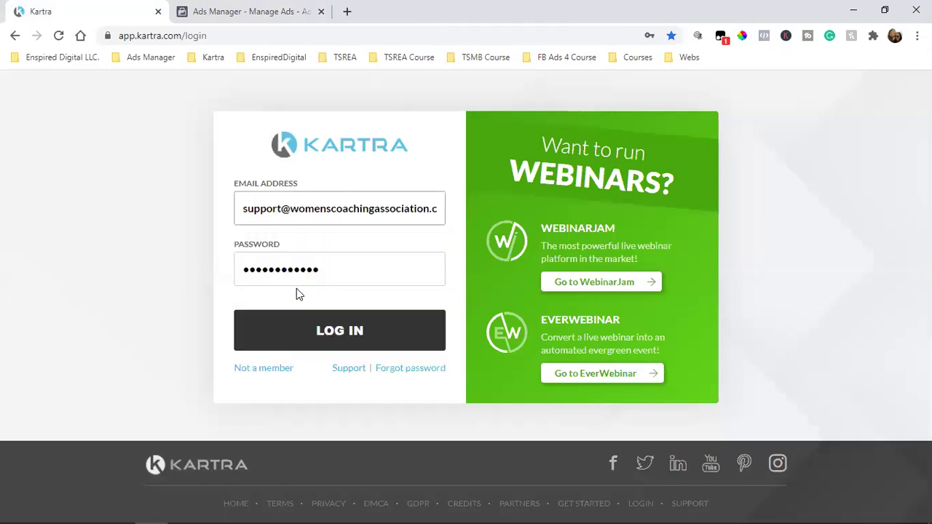
{"action": "left_click", "coordinate": [290, 315]}
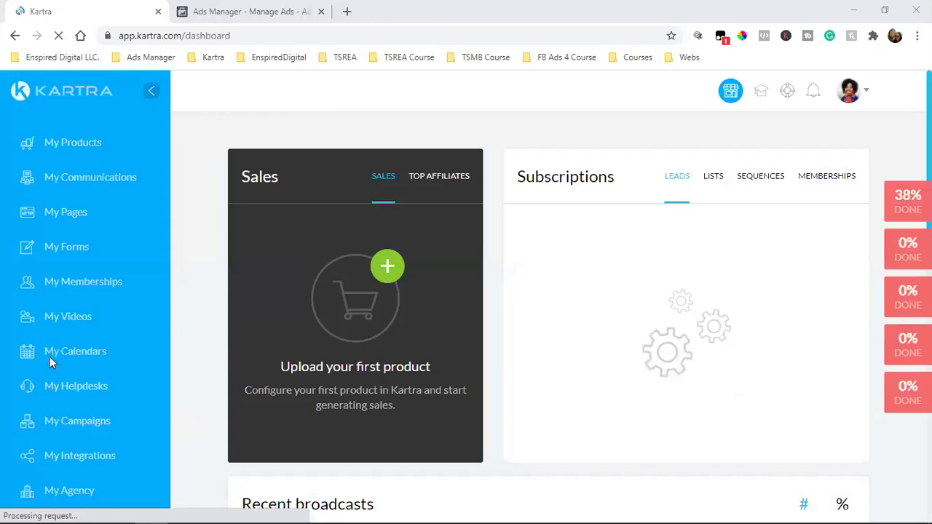
- Open the list of Kartra pages and load more entries below the Privacy Policy page
{"action": "left_click", "coordinate": [64, 213]}
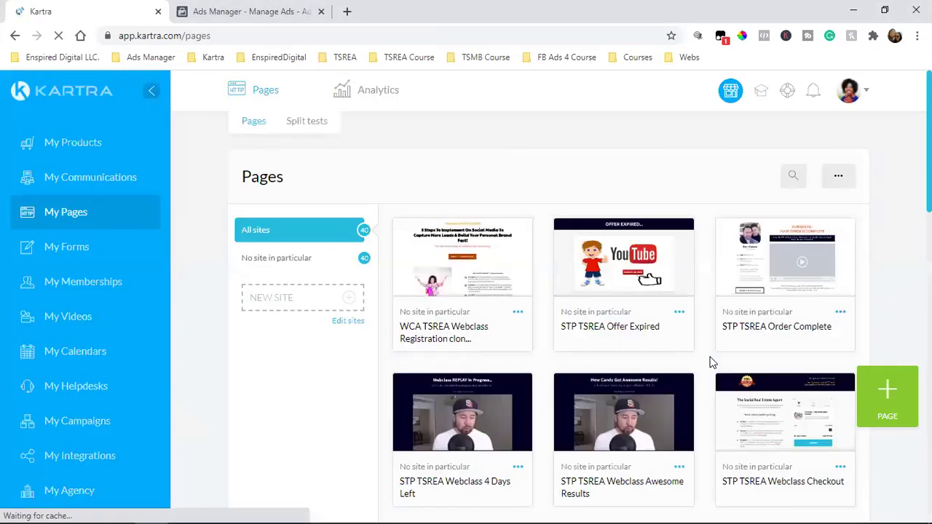
{"action": "scroll", "coordinate": [710, 362], "scroll_direction": "down", "scroll_amount": 3}
{"action": "scroll", "coordinate": [711, 360], "scroll_direction": "down", "scroll_amount": 3}
{"action": "scroll", "coordinate": [710, 313], "scroll_direction": "down", "scroll_amount": 3}
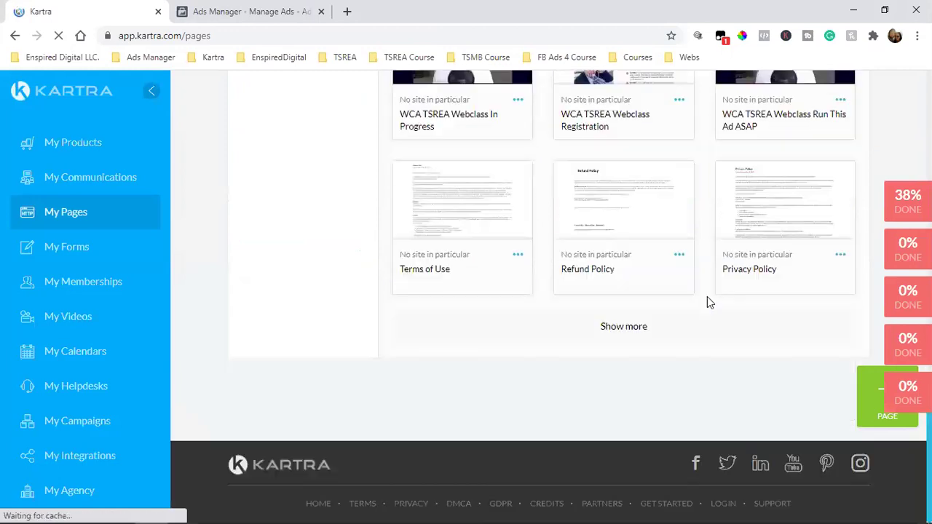
{"action": "left_click", "coordinate": [621, 327]}
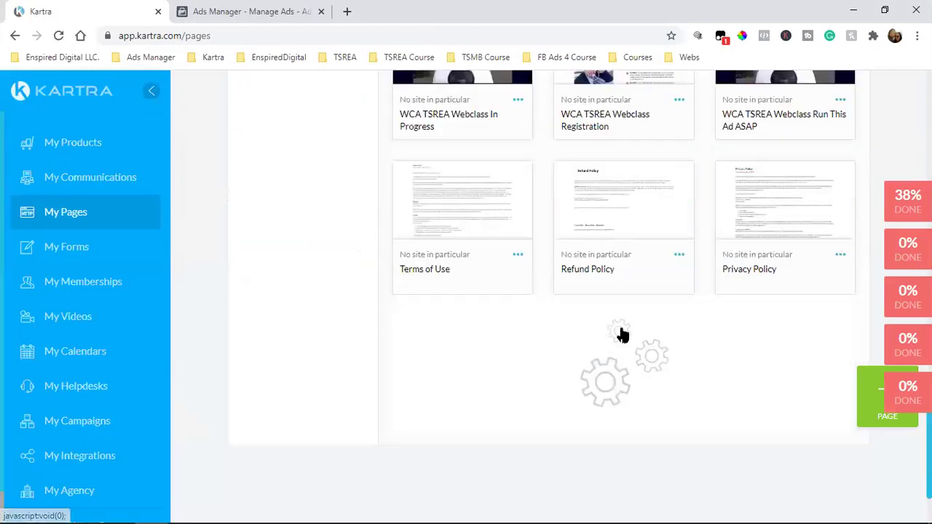
- Copy the page link of WCA Top 10 Mistakes Email #9 and open it in a new browser tab
{"action": "left_click", "coordinate": [679, 224]}
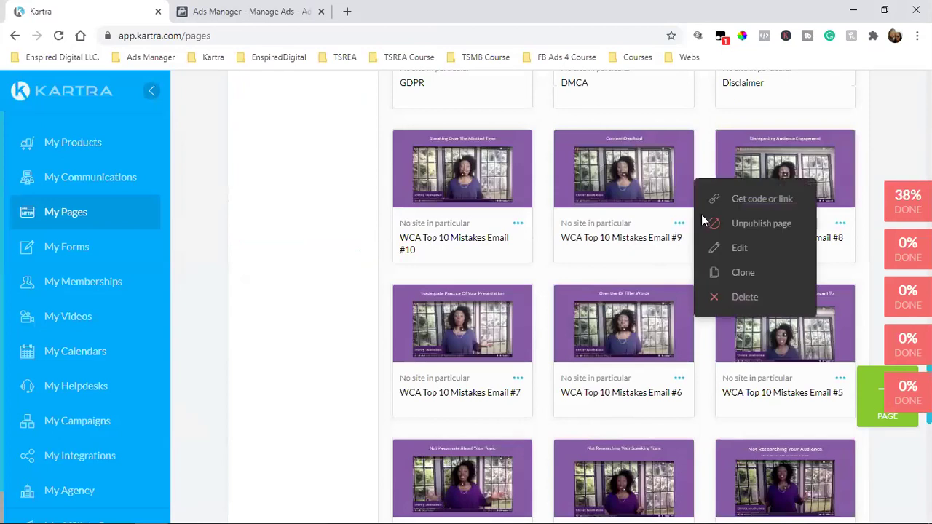
{"action": "left_click", "coordinate": [733, 208]}
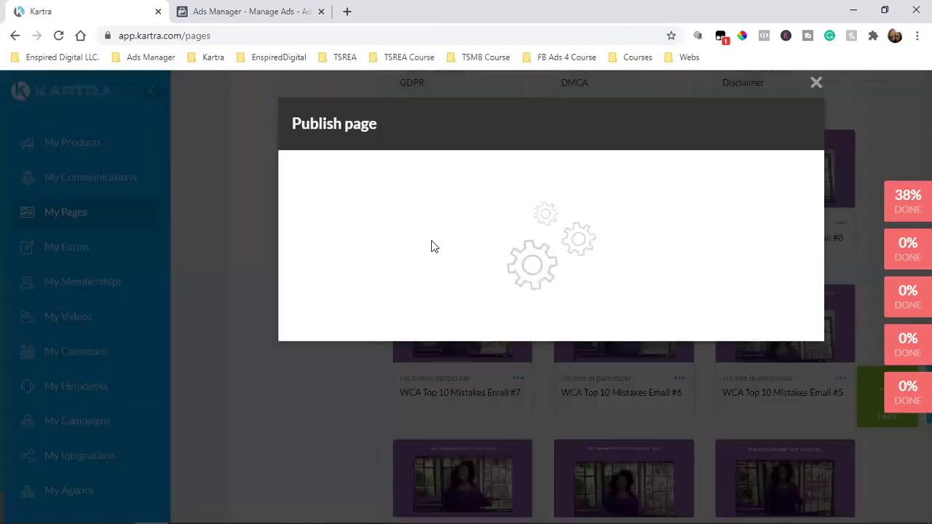
{"action": "left_click", "coordinate": [442, 253]}
{"action": "left_click", "coordinate": [453, 436]}
{"action": "key", "text": "ctrl+c"}
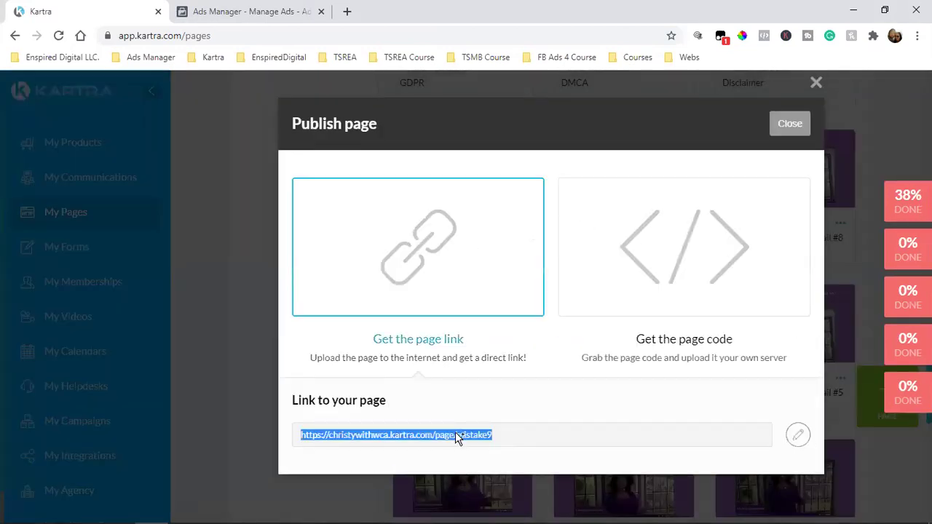
{"action": "right_click", "coordinate": [457, 436]}
{"action": "left_click", "coordinate": [491, 346]}
{"action": "left_click", "coordinate": [347, 11]}
{"action": "key", "text": "ctrl+v"}
{"action": "key", "text": "Return"}
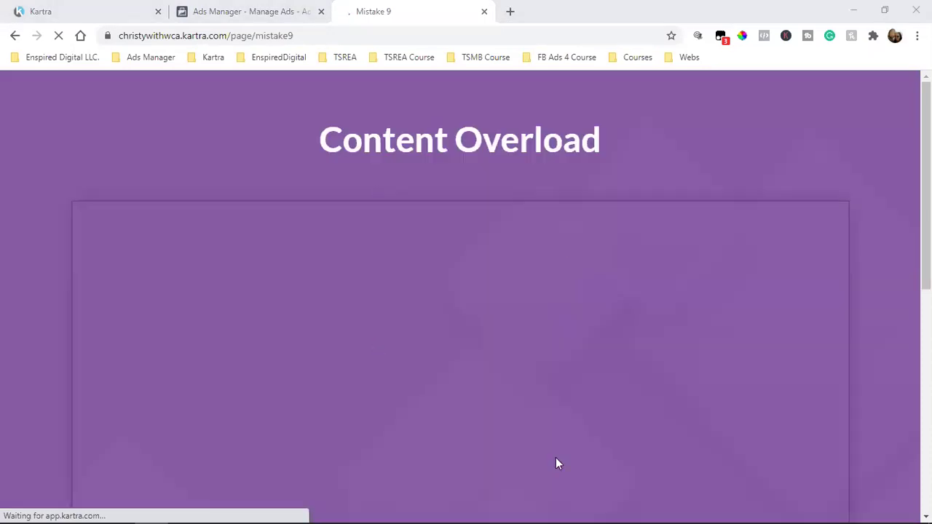
- Look through the Content Overload page, examining its video and the free strategy call button below it
{"action": "scroll", "coordinate": [698, 303], "scroll_direction": "down", "scroll_amount": 6}
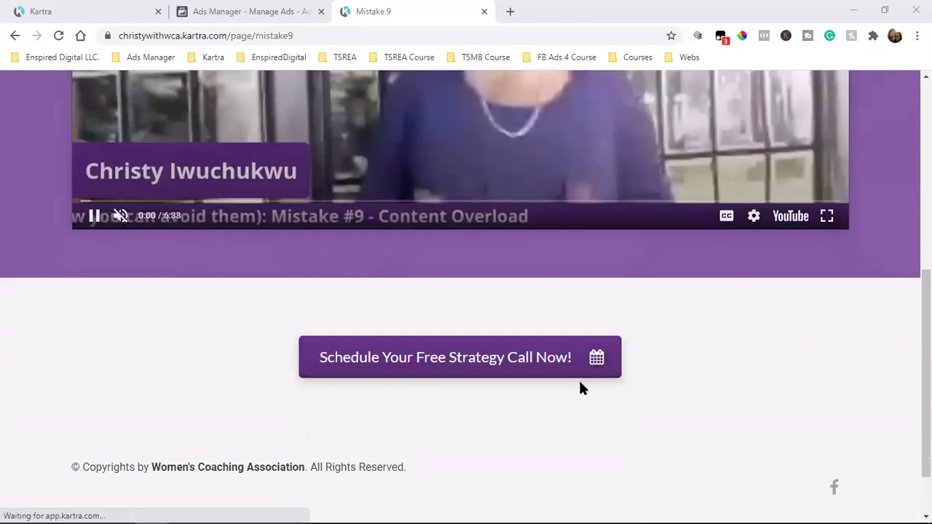
{"action": "scroll", "coordinate": [446, 359], "scroll_direction": "up", "scroll_amount": 1}
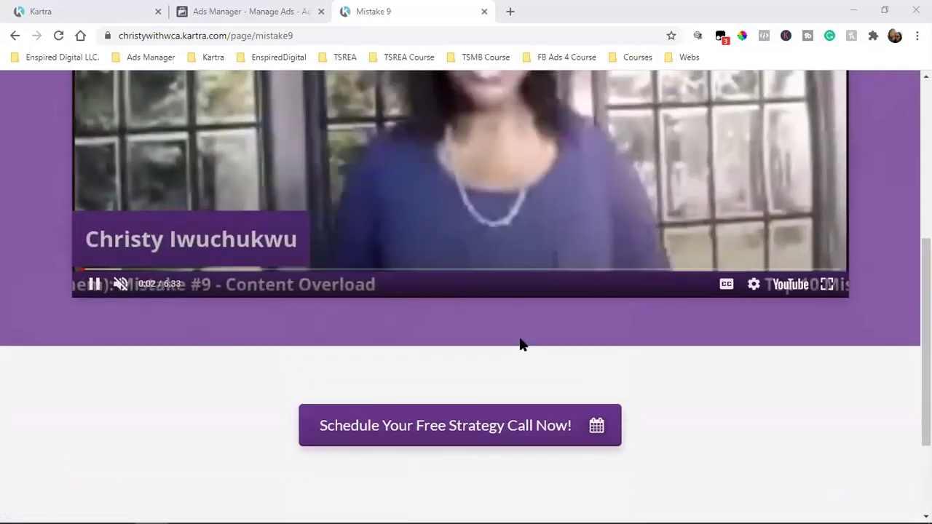
{"action": "scroll", "coordinate": [640, 396], "scroll_direction": "up", "scroll_amount": 1}
{"action": "scroll", "coordinate": [619, 328], "scroll_direction": "up", "scroll_amount": 3}
{"action": "scroll", "coordinate": [675, 303], "scroll_direction": "down", "scroll_amount": 3}
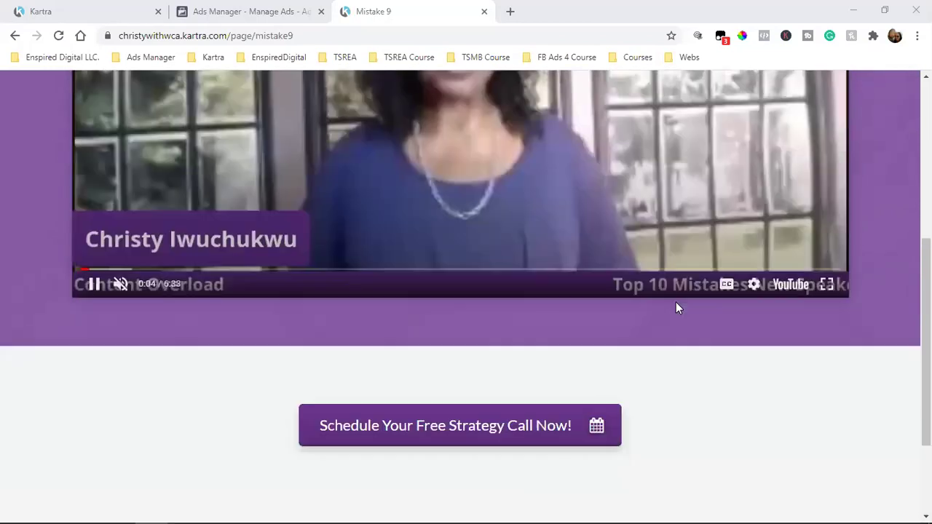
{"action": "scroll", "coordinate": [675, 306], "scroll_direction": "up", "scroll_amount": 5}
{"action": "scroll", "coordinate": [676, 305], "scroll_direction": "down", "scroll_amount": 4}
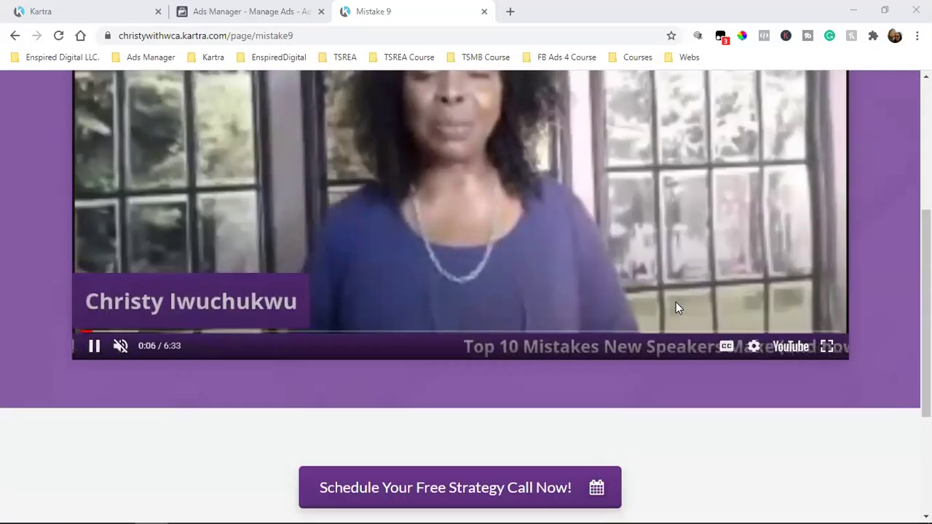
{"action": "scroll", "coordinate": [675, 302], "scroll_direction": "down", "scroll_amount": 1}
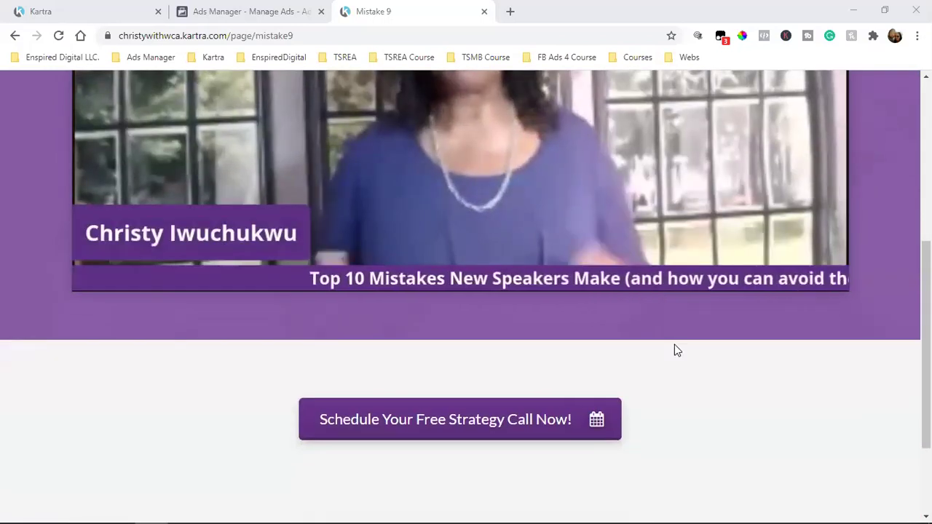
{"action": "scroll", "coordinate": [674, 350], "scroll_direction": "down", "scroll_amount": 2}
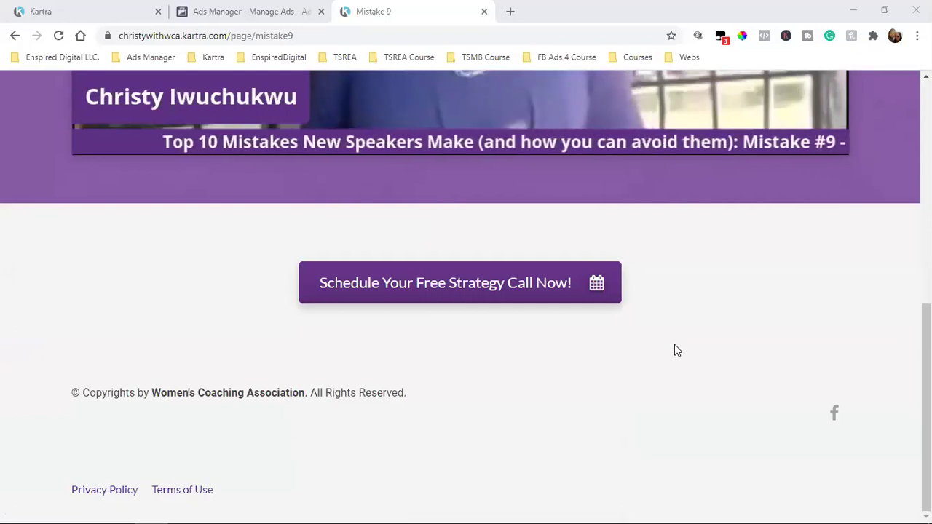
- Open the strategy call booking page, view its October 2020 calendar, and close it
{"action": "left_click", "coordinate": [513, 302]}
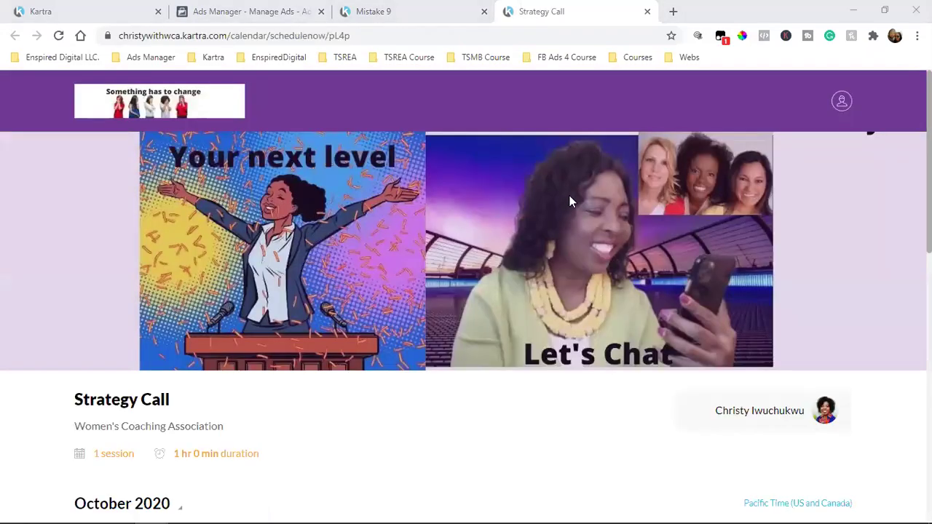
{"action": "scroll", "coordinate": [569, 202], "scroll_direction": "down", "scroll_amount": 4}
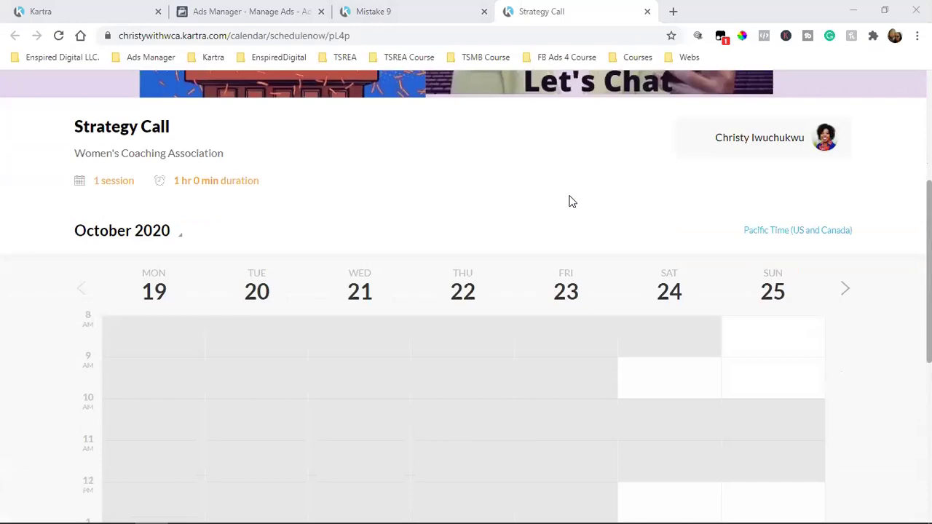
{"action": "left_click", "coordinate": [647, 11]}
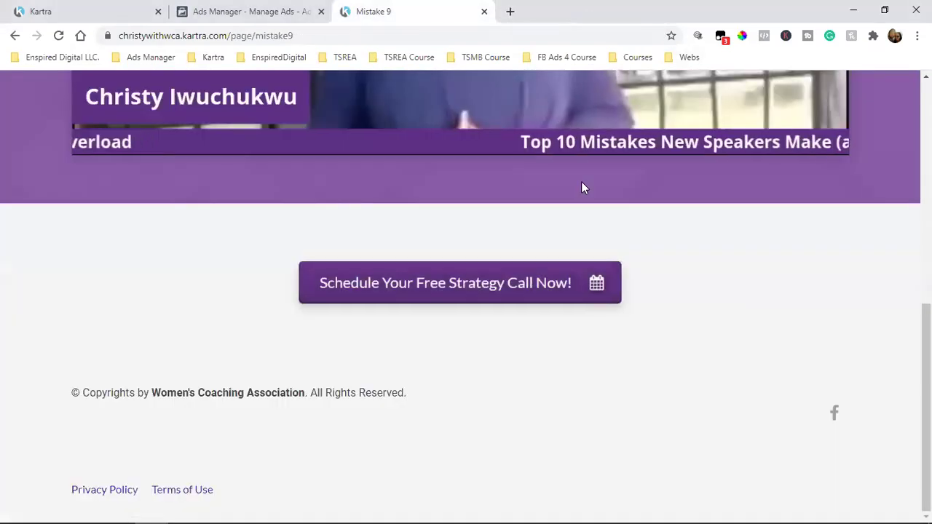
- Return to the Kartra tab, close the Publish page dialog and open the list of communication sequences
{"action": "left_click", "coordinate": [131, 10]}
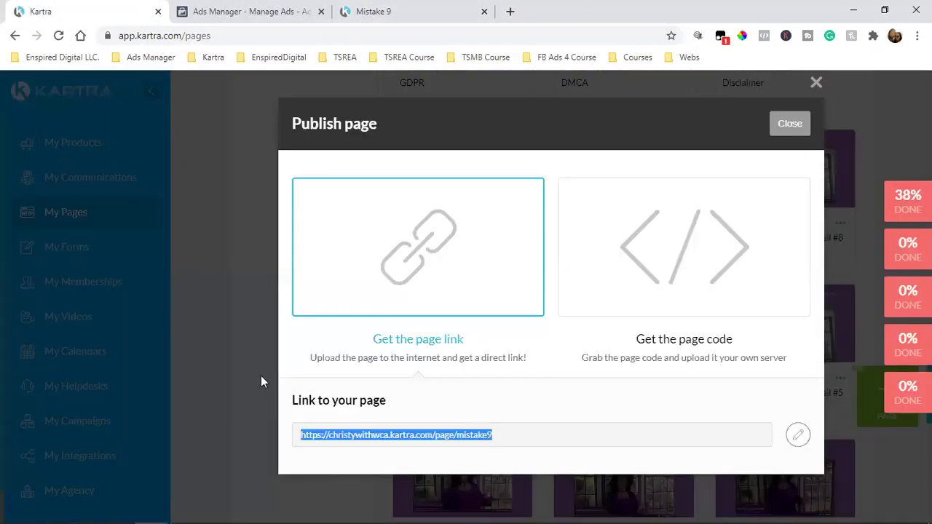
{"action": "left_click", "coordinate": [787, 135]}
{"action": "left_click", "coordinate": [101, 177]}
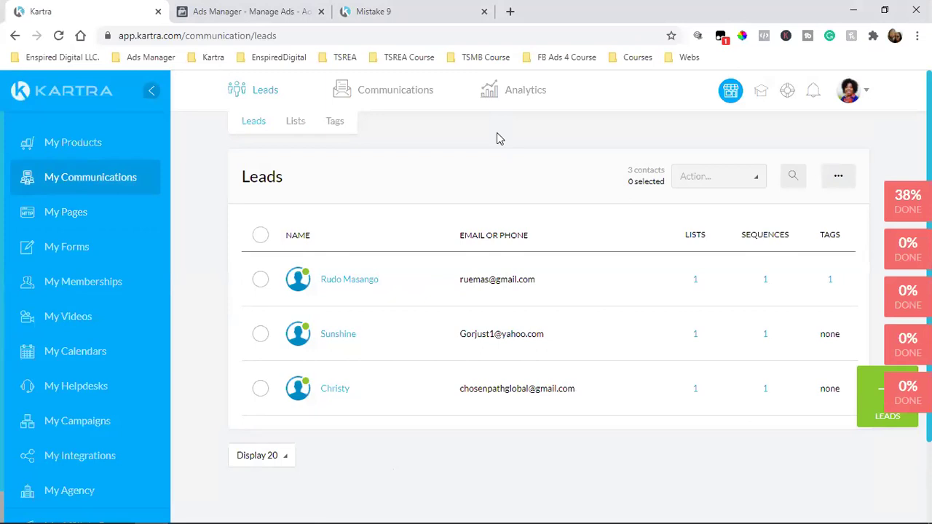
{"action": "left_click", "coordinate": [393, 125]}
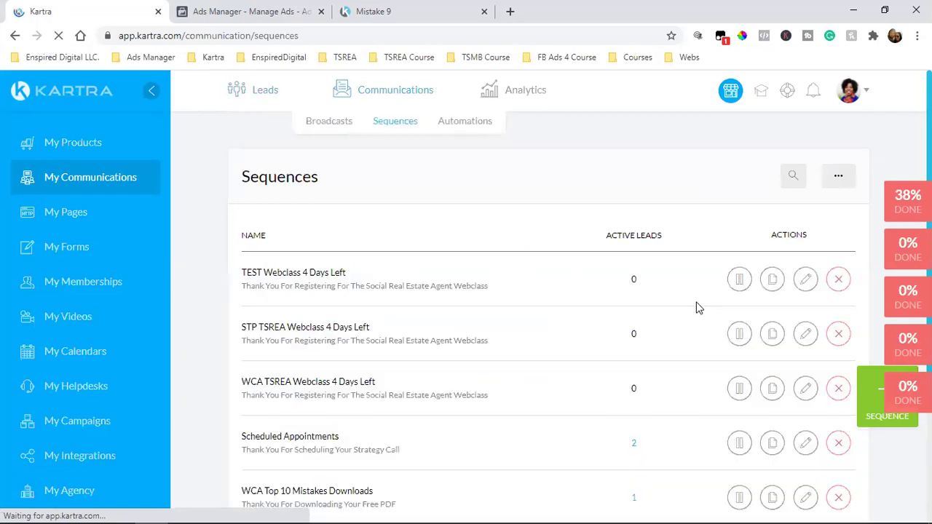
- Open the WCA Top 10 Mistakes Downloads sequence, look through its email chain to the Complete step, and exit the sequence editor
{"action": "scroll", "coordinate": [655, 314], "scroll_direction": "down", "scroll_amount": 3}
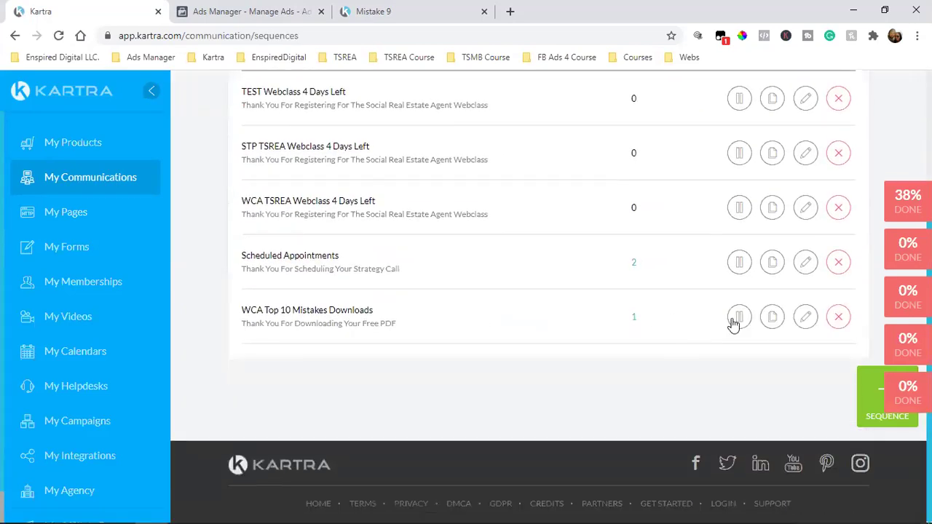
{"action": "left_click", "coordinate": [805, 316]}
{"action": "left_click", "coordinate": [665, 127]}
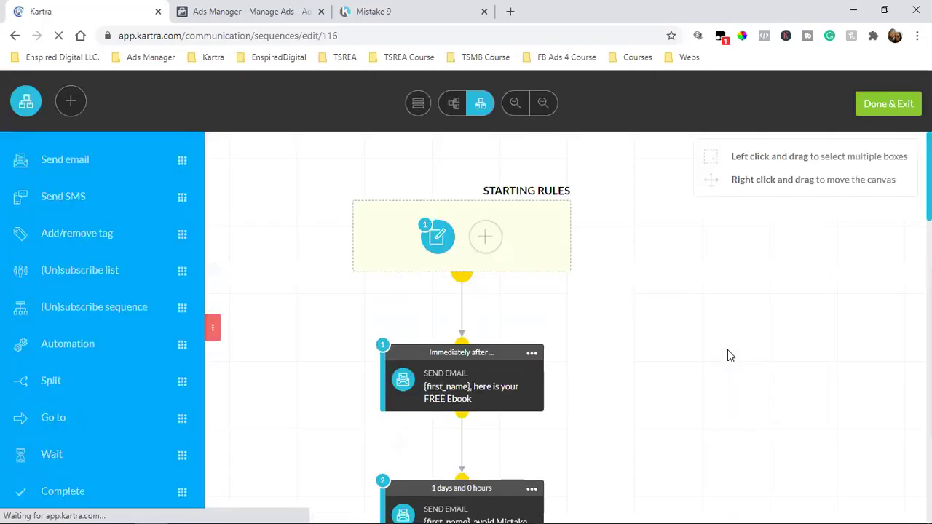
{"action": "scroll", "coordinate": [713, 358], "scroll_direction": "down", "scroll_amount": 15}
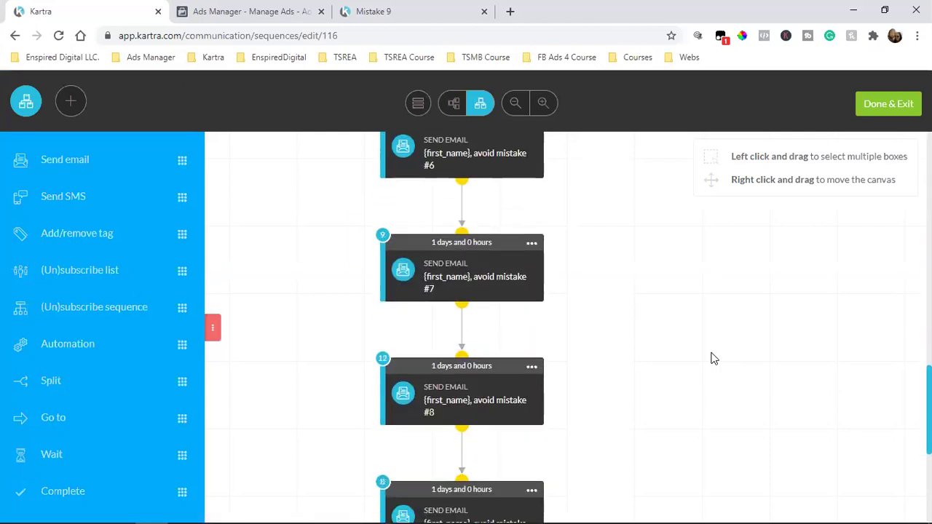
{"action": "scroll", "coordinate": [714, 358], "scroll_direction": "down", "scroll_amount": 1}
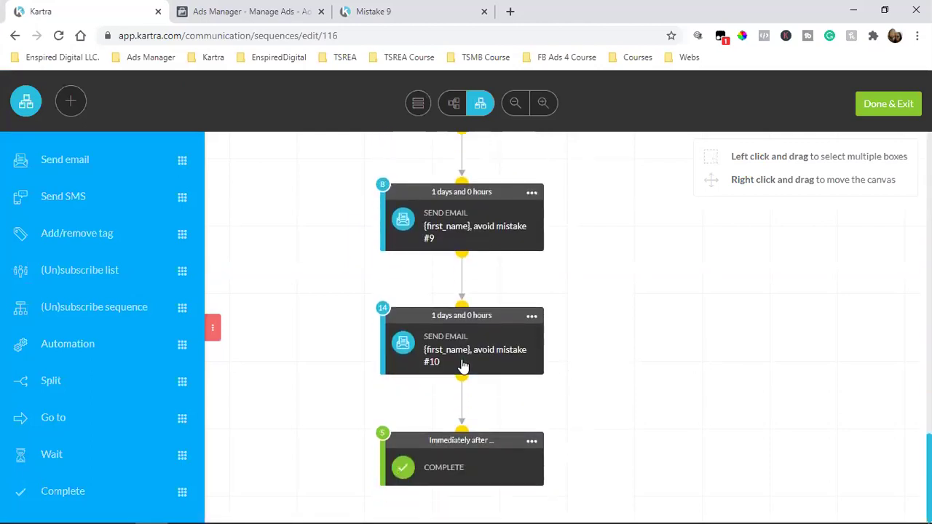
{"action": "mouse_move", "coordinate": [460, 369]}
{"action": "left_click", "coordinate": [895, 104]}
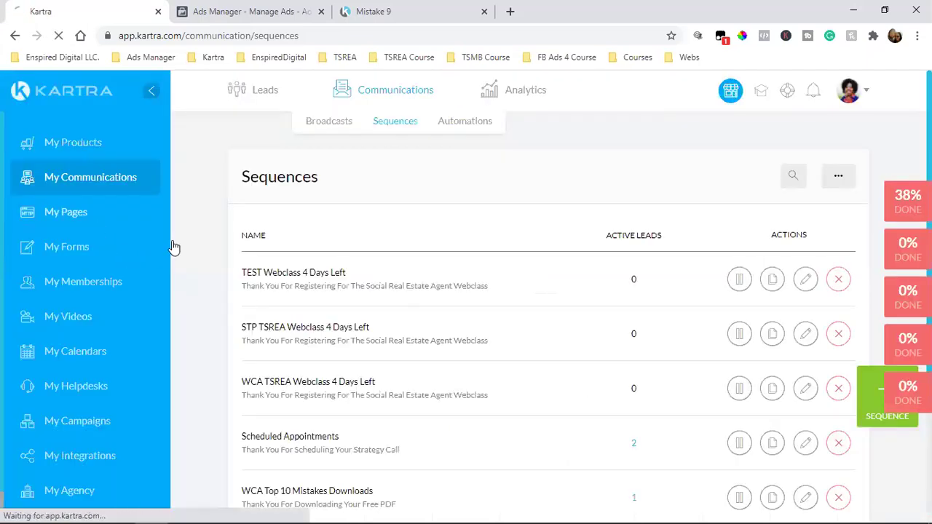
- Find WCA Top 10 Mistakes Email #10 among the Kartra pages and start cloning it
{"action": "left_click", "coordinate": [126, 224]}
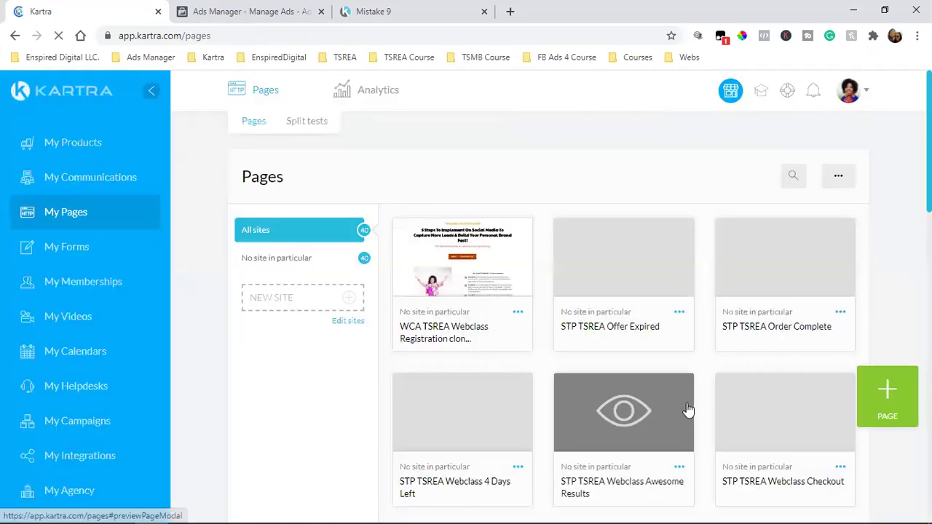
{"action": "scroll", "coordinate": [712, 385], "scroll_direction": "down", "scroll_amount": 8}
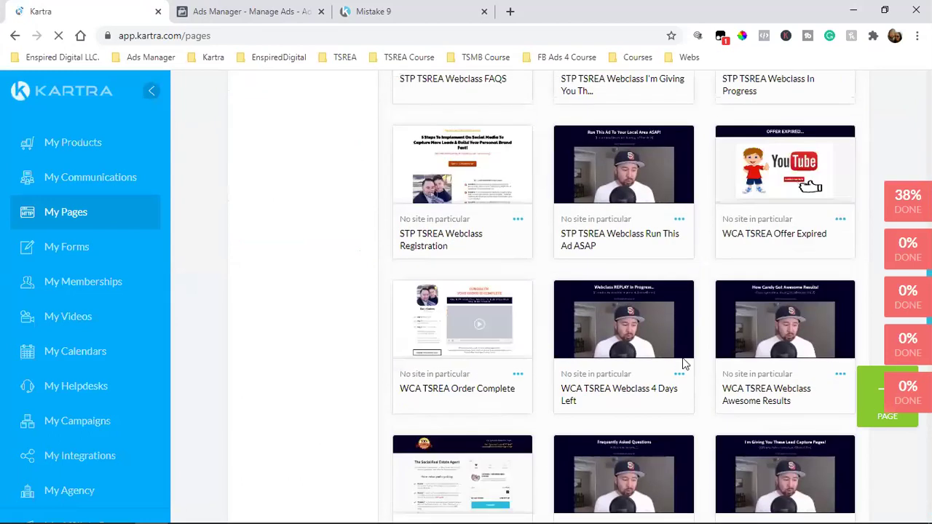
{"action": "scroll", "coordinate": [684, 364], "scroll_direction": "down", "scroll_amount": 5}
{"action": "left_click", "coordinate": [678, 335]}
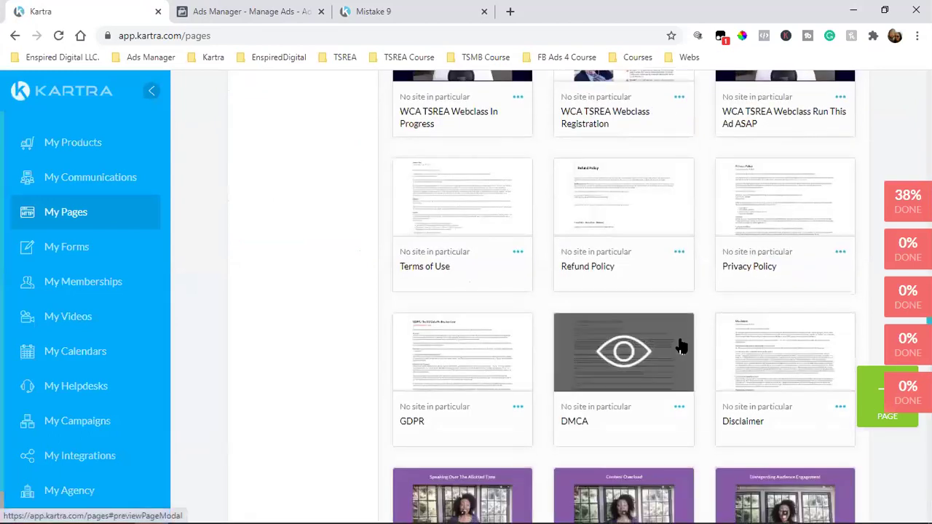
{"action": "scroll", "coordinate": [680, 342], "scroll_direction": "down", "scroll_amount": 3}
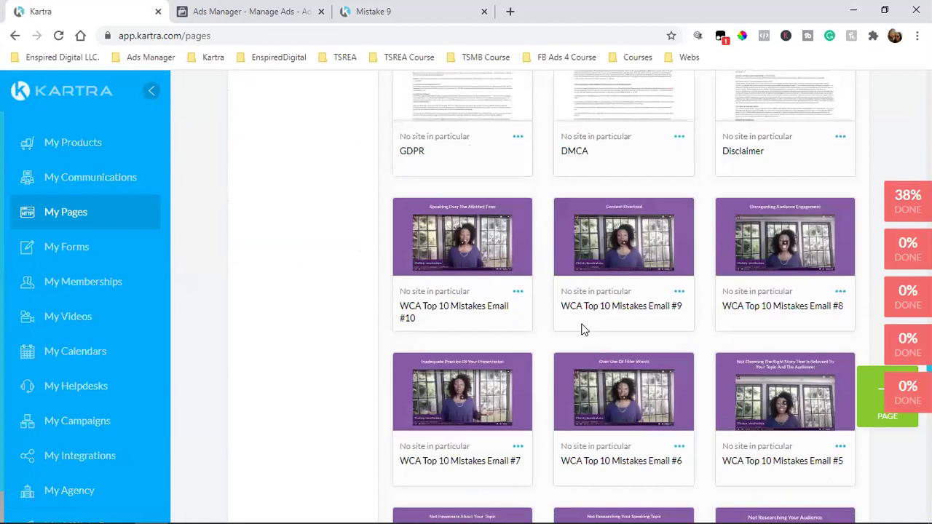
{"action": "triple_click", "coordinate": [448, 318]}
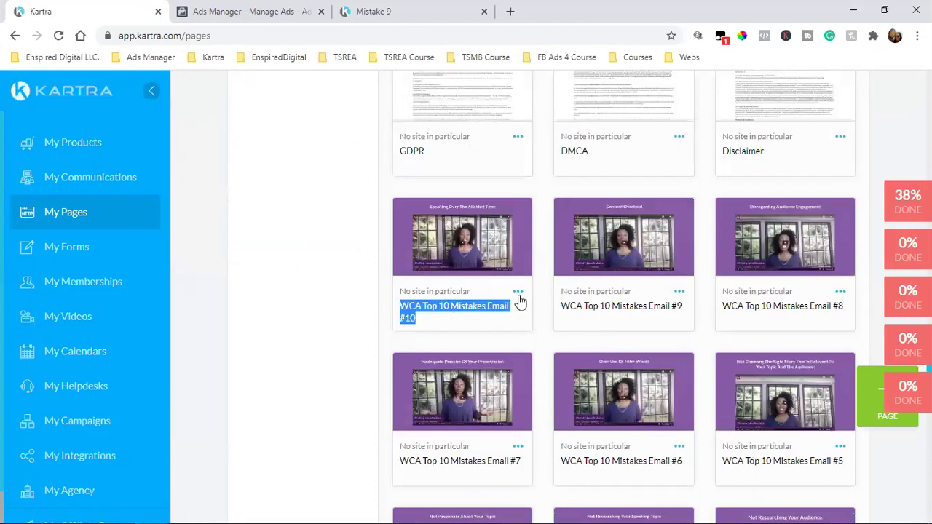
{"action": "left_click", "coordinate": [518, 292]}
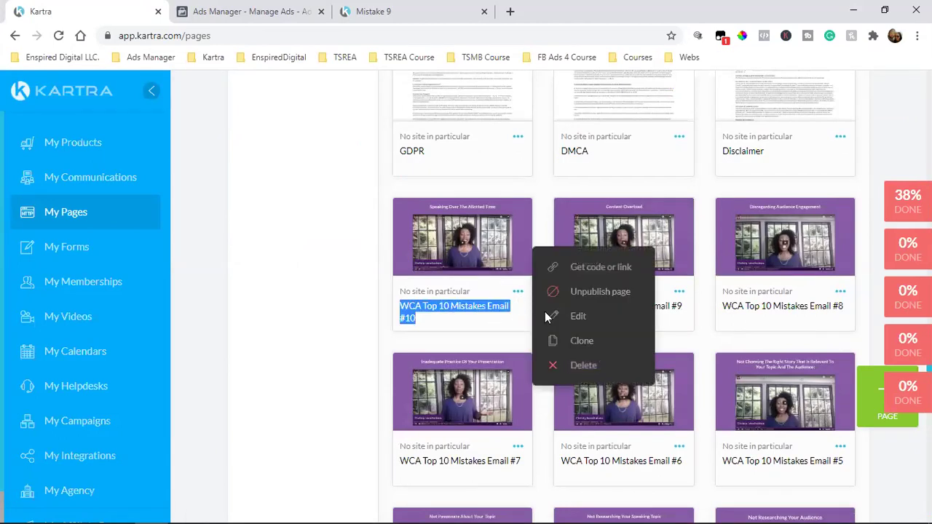
{"action": "left_click", "coordinate": [608, 342]}
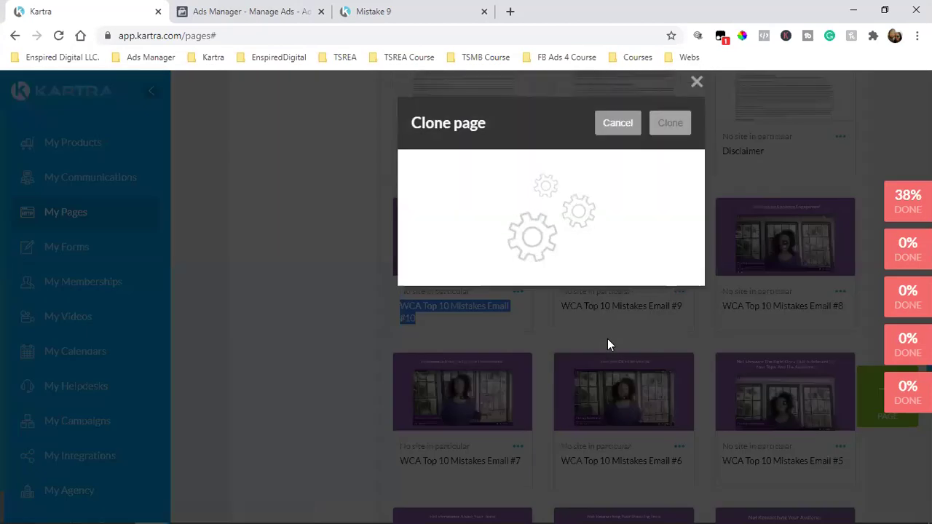
- Name the page copy WCA Email #11, keep the WCA Top 10 Mistakes category, and create the clone
{"action": "left_click", "coordinate": [569, 207]}
{"action": "key", "text": "BackSpace"}
{"action": "type", "text": "10 Mistakes Email #11"}
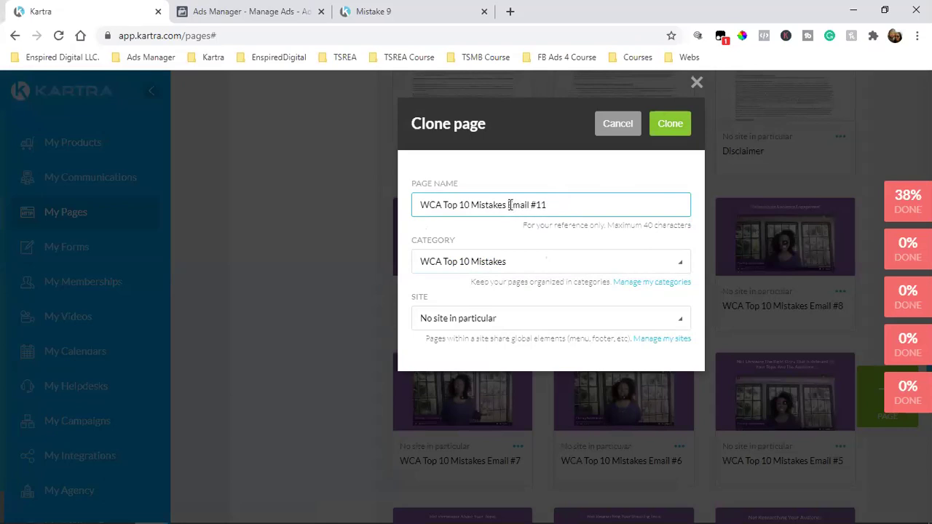
{"action": "key", "text": "BackSpace"}
{"action": "key", "text": "BackSpace"}
{"action": "key", "text": "BackSpace"}
{"action": "key", "text": "BackSpace"}
{"action": "key", "text": "BackSpace"}
{"action": "key", "text": "BackSpace"}
{"action": "key", "text": "BackSpace"}
{"action": "left_click", "coordinate": [667, 131]}
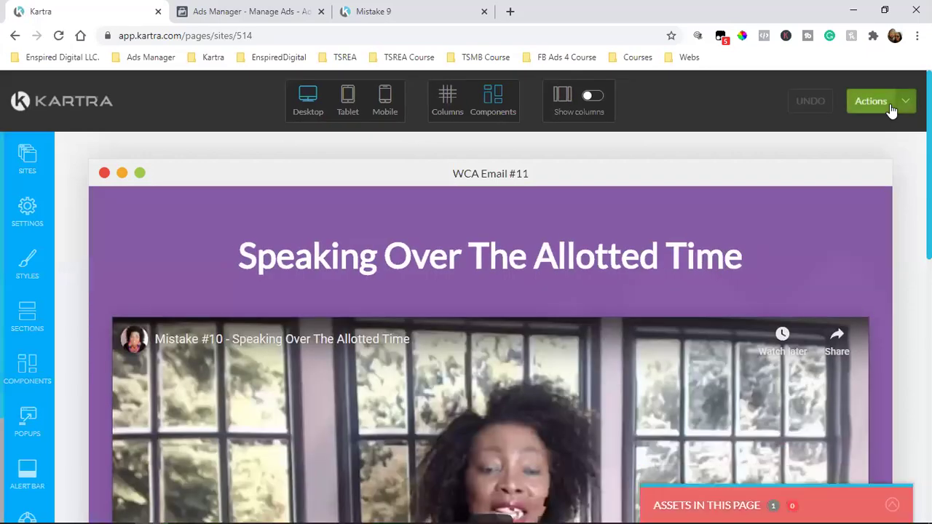
- Exit the WCA Email #11 page editor to the dashboard and open the products section
{"action": "left_click", "coordinate": [903, 107]}
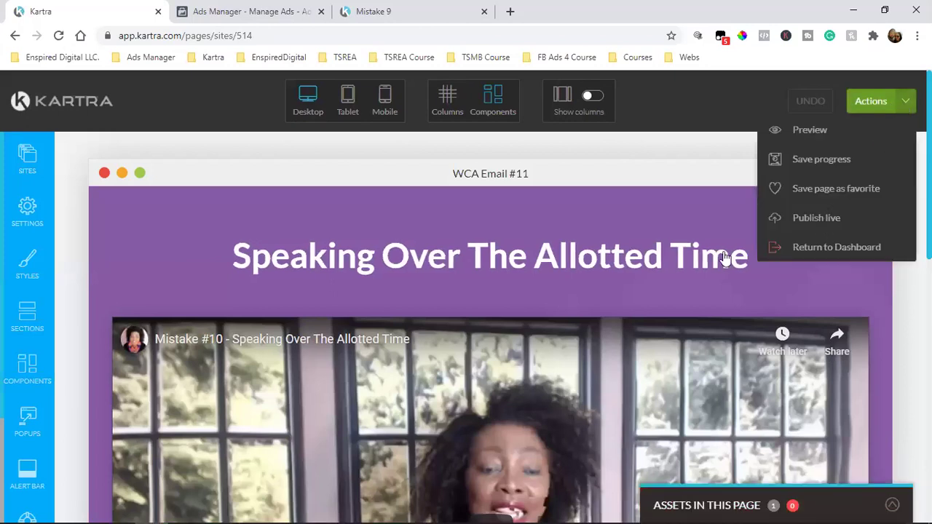
{"action": "left_click", "coordinate": [851, 249]}
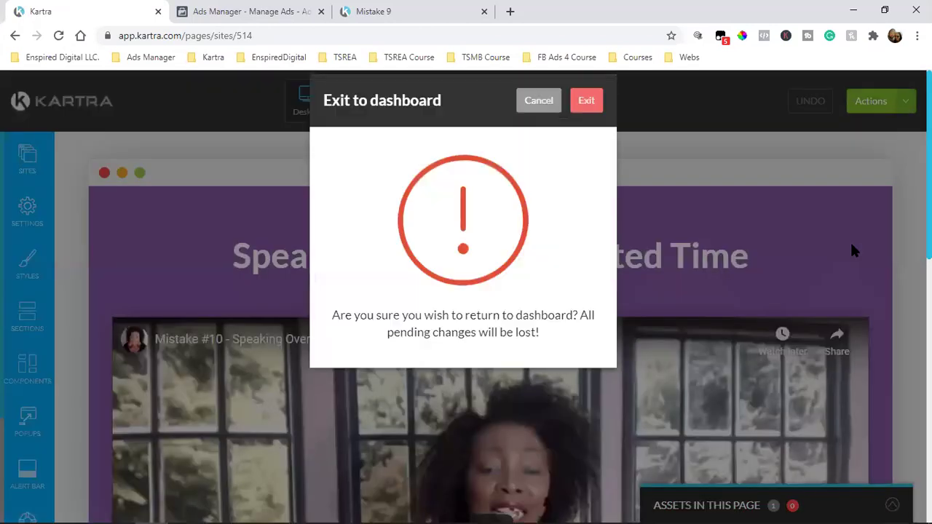
{"action": "left_click", "coordinate": [589, 129]}
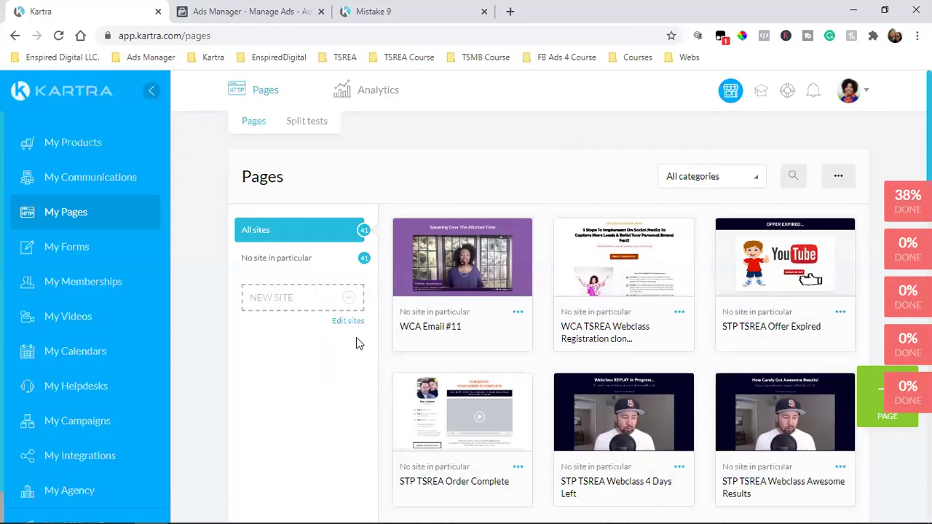
{"action": "left_click", "coordinate": [55, 151]}
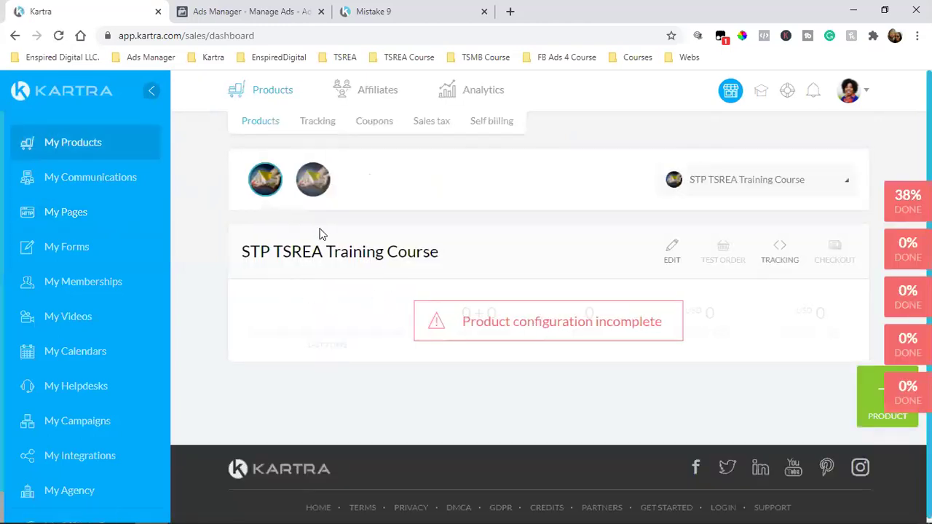
{"action": "left_click", "coordinate": [662, 250]}
{"action": "left_click", "coordinate": [638, 329]}
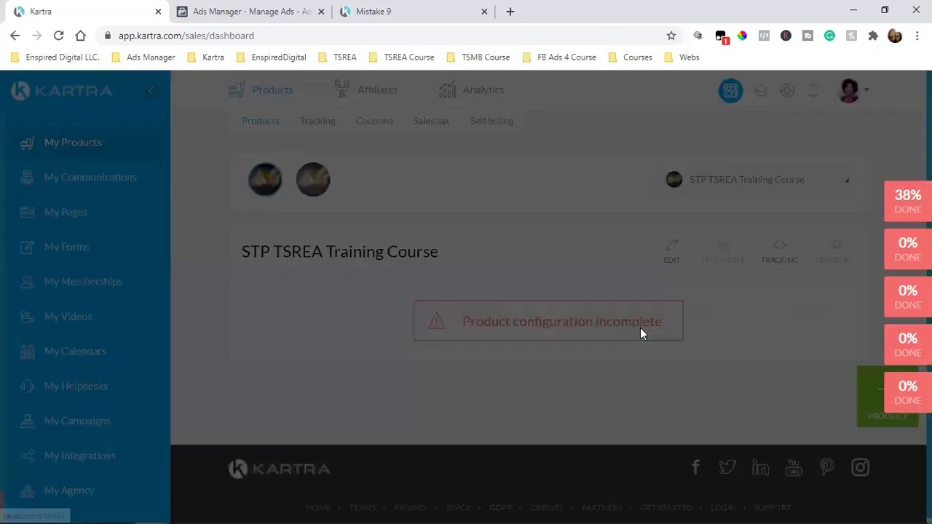
{"action": "left_click", "coordinate": [614, 125]}
- Delete the WCA TSREA Training Course product
{"action": "left_click", "coordinate": [313, 179]}
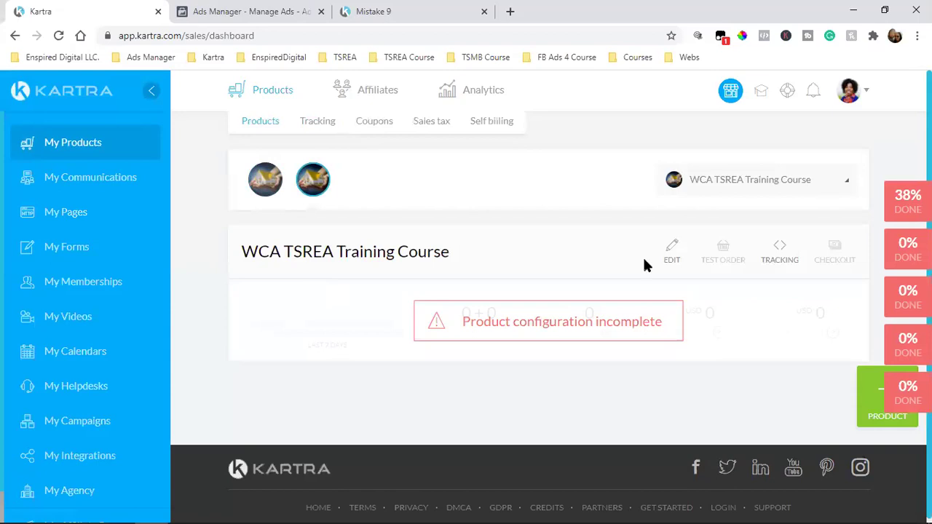
{"action": "mouse_move", "coordinate": [674, 249]}
{"action": "left_click", "coordinate": [639, 333]}
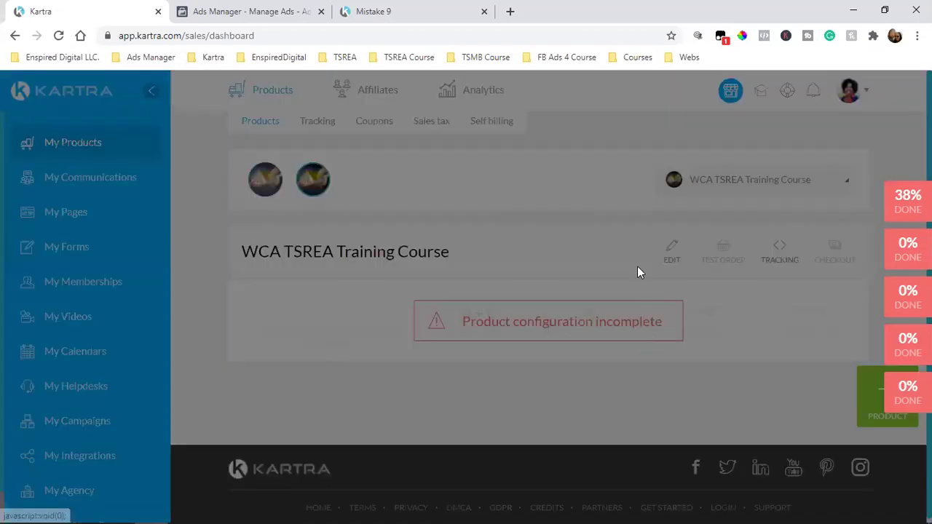
{"action": "left_click", "coordinate": [668, 125]}
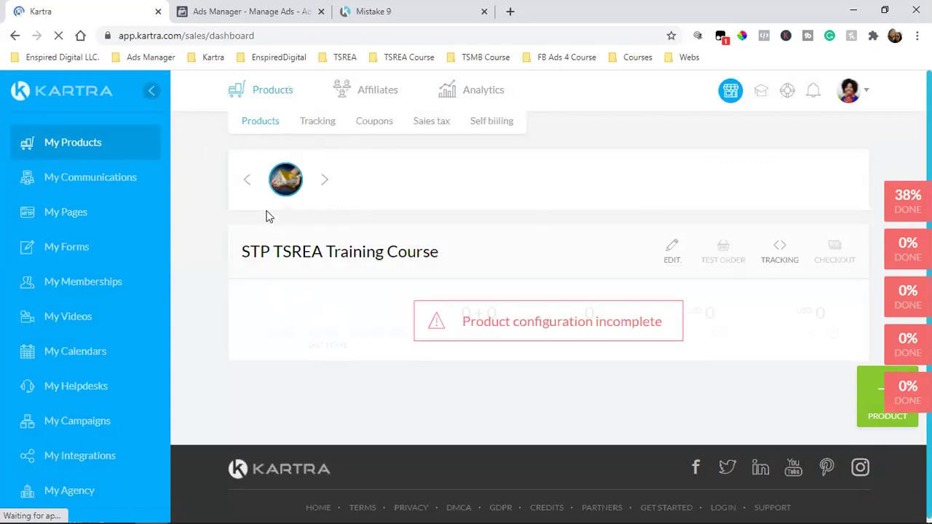
- Edit the STP TSREA Training Course product, postpone its payment processing configuration, and continue to the Pricing stage
{"action": "mouse_move", "coordinate": [670, 252]}
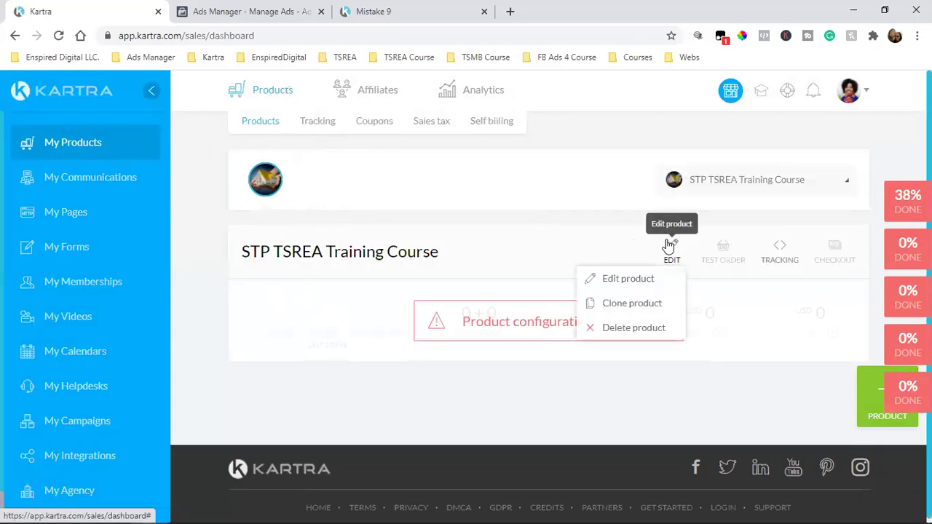
{"action": "left_click", "coordinate": [627, 276]}
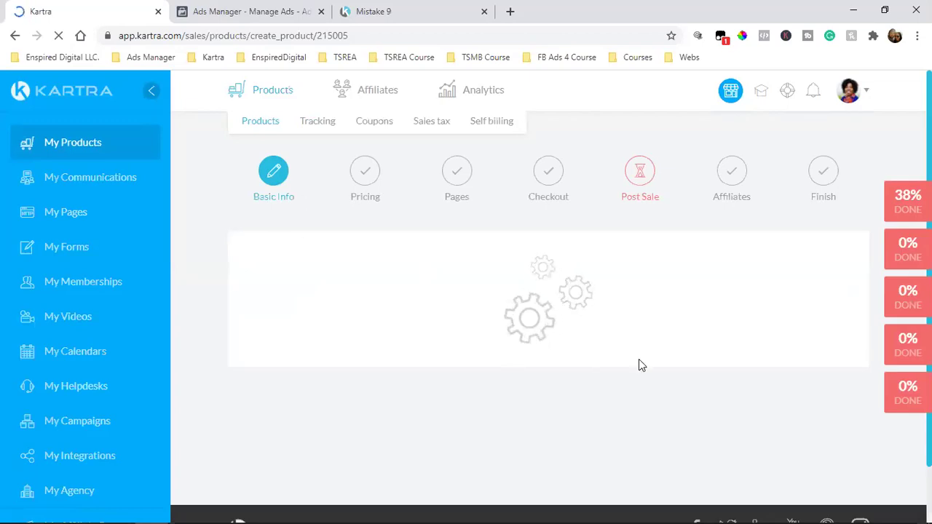
{"action": "scroll", "coordinate": [508, 336], "scroll_direction": "down", "scroll_amount": 2}
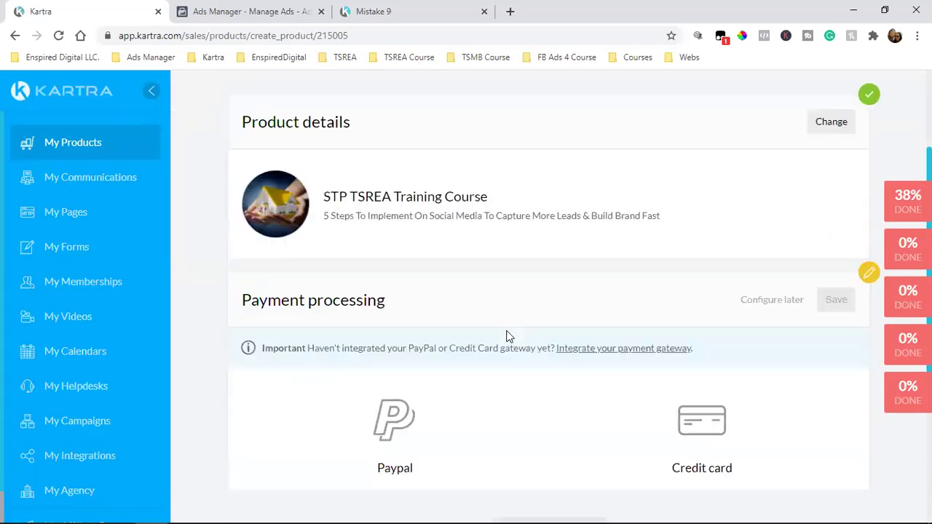
{"action": "scroll", "coordinate": [714, 415], "scroll_direction": "down", "scroll_amount": 1}
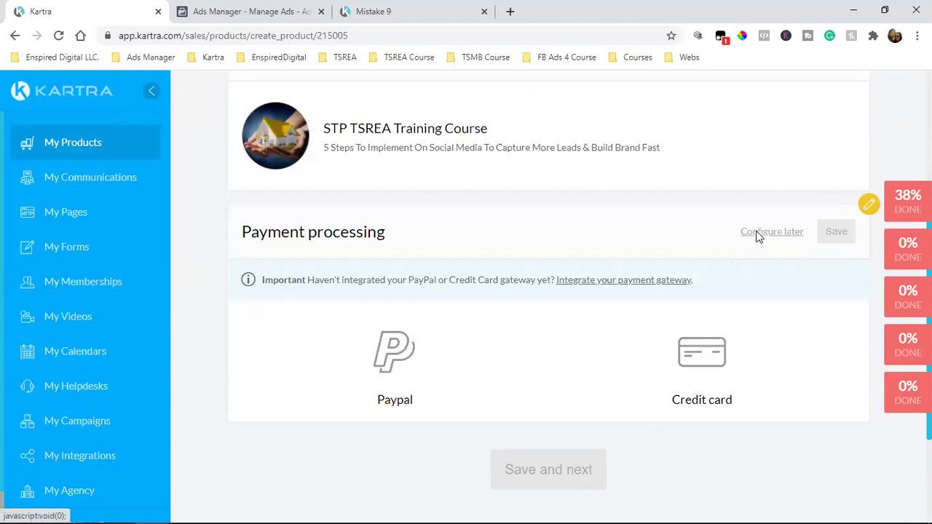
{"action": "left_click", "coordinate": [757, 233]}
{"action": "left_click", "coordinate": [583, 378]}
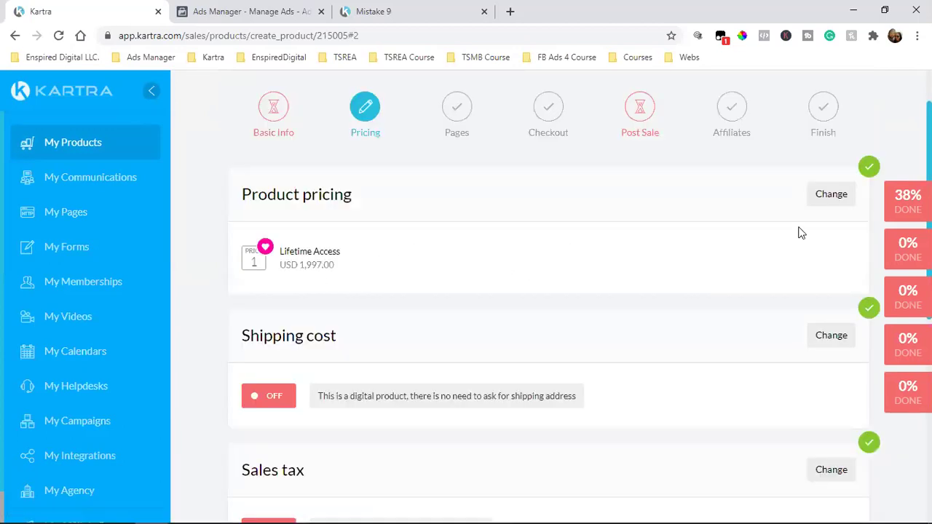
- Set the one-time Lifetime Access price to USD 997 and save the product pricing
{"action": "left_click", "coordinate": [831, 201]}
{"action": "double_click", "coordinate": [364, 413]}
{"action": "type", "text": "997"}
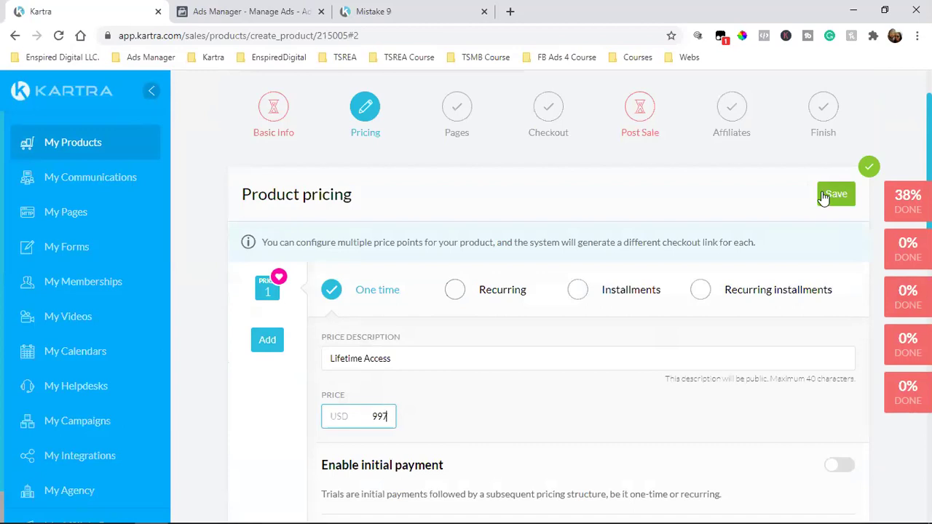
{"action": "left_click", "coordinate": [822, 196]}
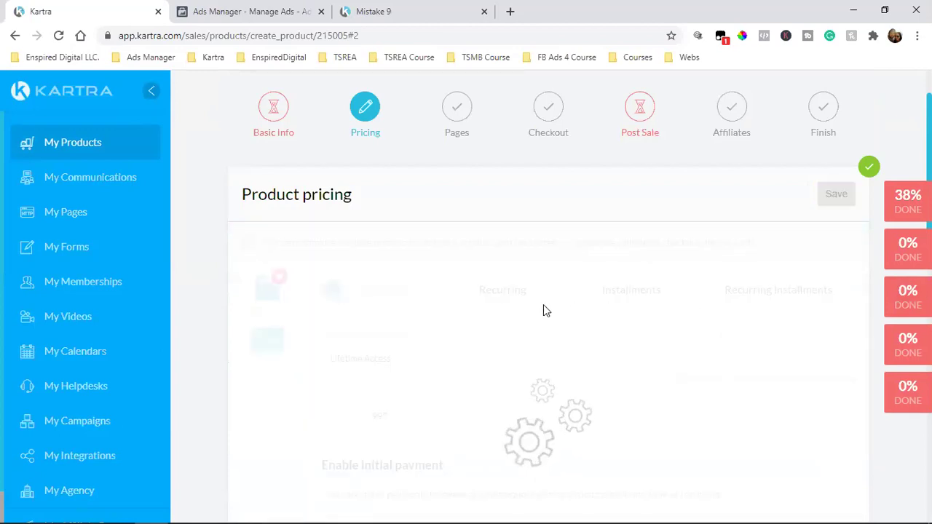
- Save the Pricing stage, continue to the Pages stage, and review the product page and thank-you page assignments
{"action": "scroll", "coordinate": [492, 305], "scroll_direction": "down", "scroll_amount": 2}
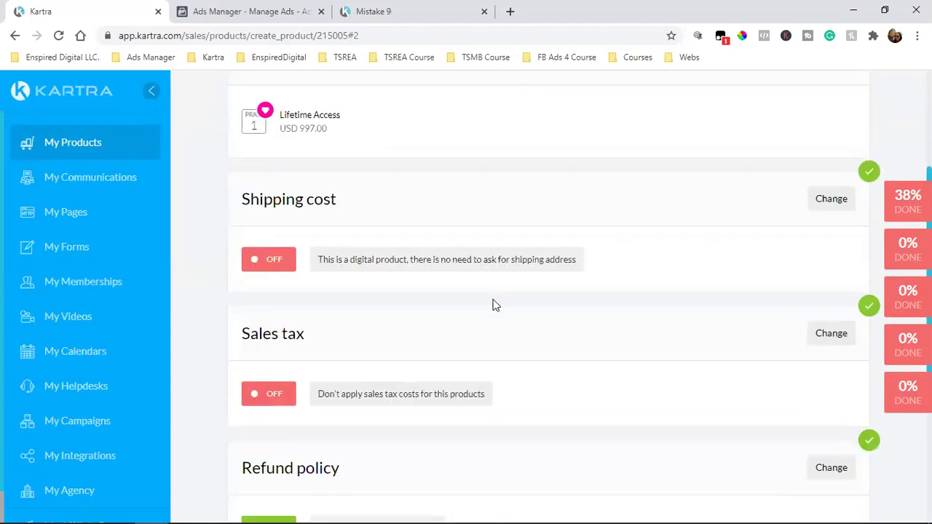
{"action": "scroll", "coordinate": [492, 305], "scroll_direction": "down", "scroll_amount": 4}
{"action": "left_click", "coordinate": [614, 336]}
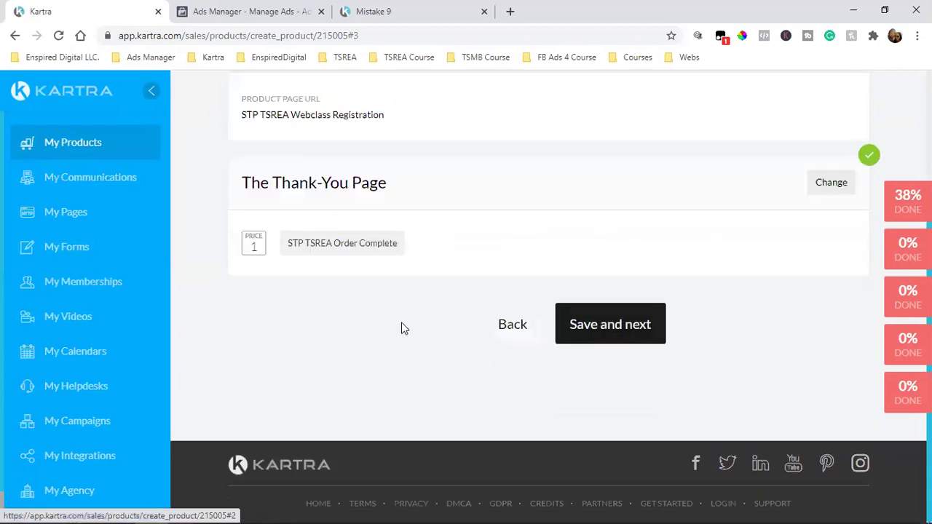
{"action": "scroll", "coordinate": [415, 322], "scroll_direction": "up", "scroll_amount": 2}
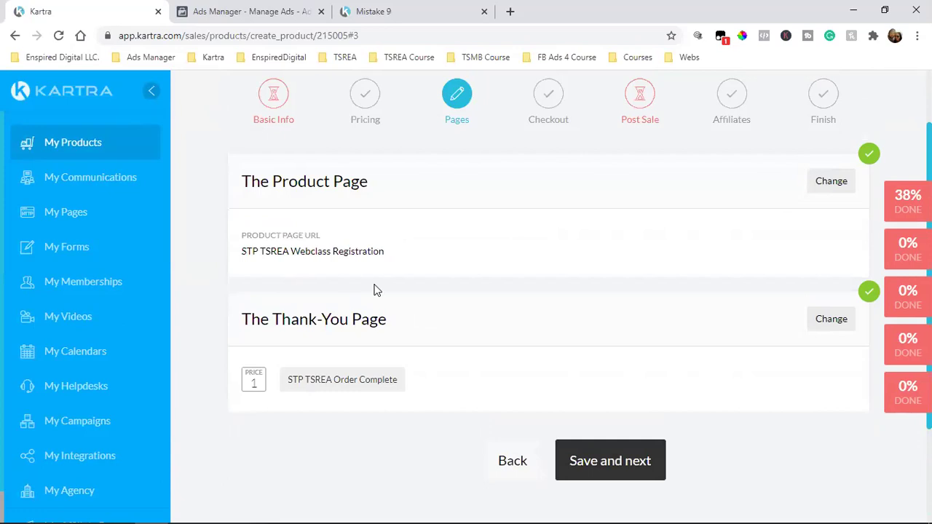
- Save the Pages stage, then review the Checkout settings and continue to the Post Sale stage
{"action": "scroll", "coordinate": [320, 299], "scroll_direction": "down", "scroll_amount": 1}
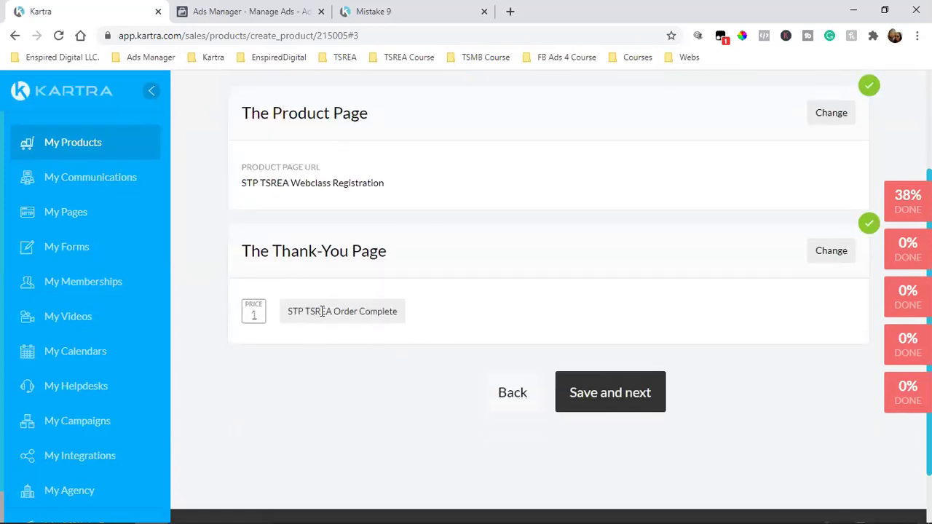
{"action": "left_click", "coordinate": [657, 403]}
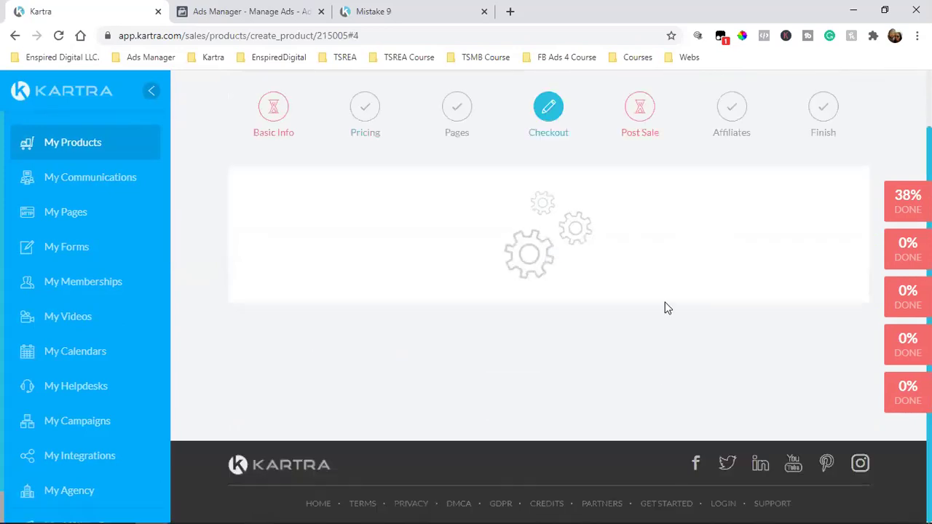
{"action": "scroll", "coordinate": [664, 308], "scroll_direction": "up", "scroll_amount": 2}
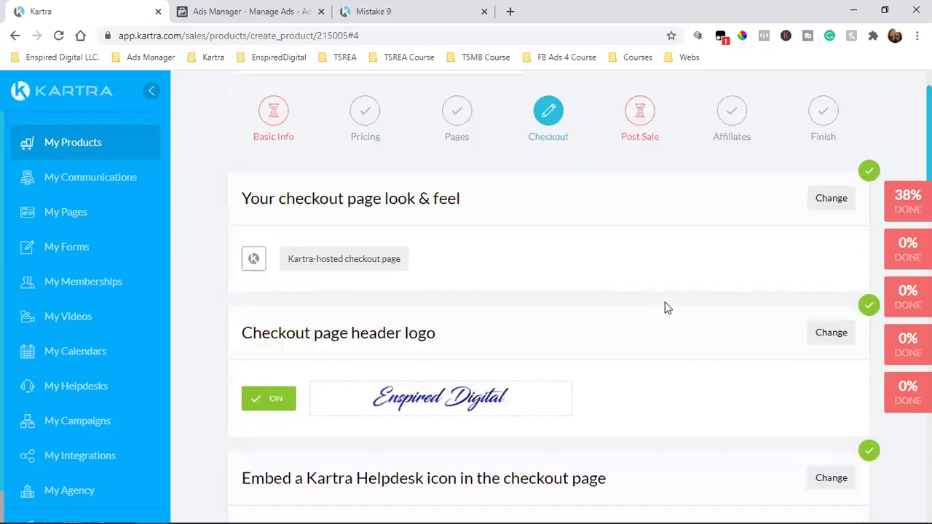
{"action": "scroll", "coordinate": [455, 337], "scroll_direction": "down", "scroll_amount": 1}
{"action": "scroll", "coordinate": [631, 233], "scroll_direction": "down", "scroll_amount": 8}
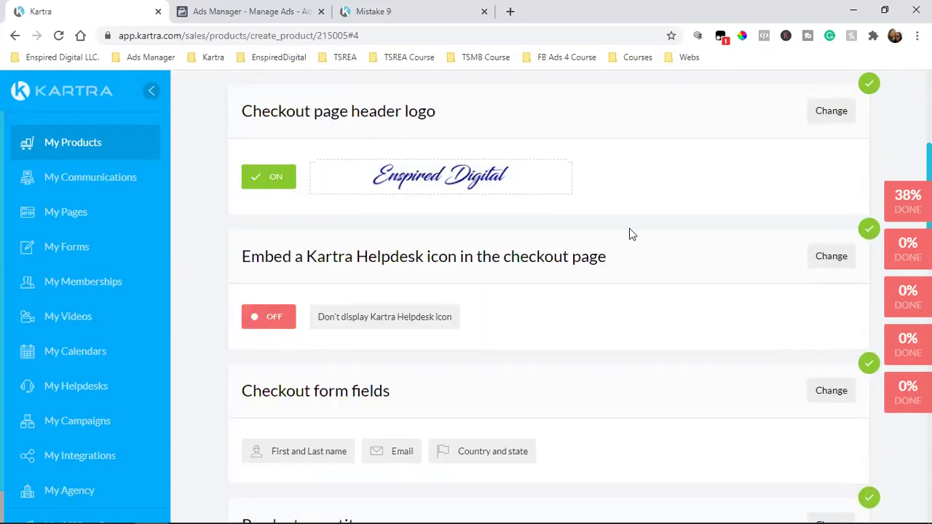
{"action": "scroll", "coordinate": [601, 265], "scroll_direction": "down", "scroll_amount": 7}
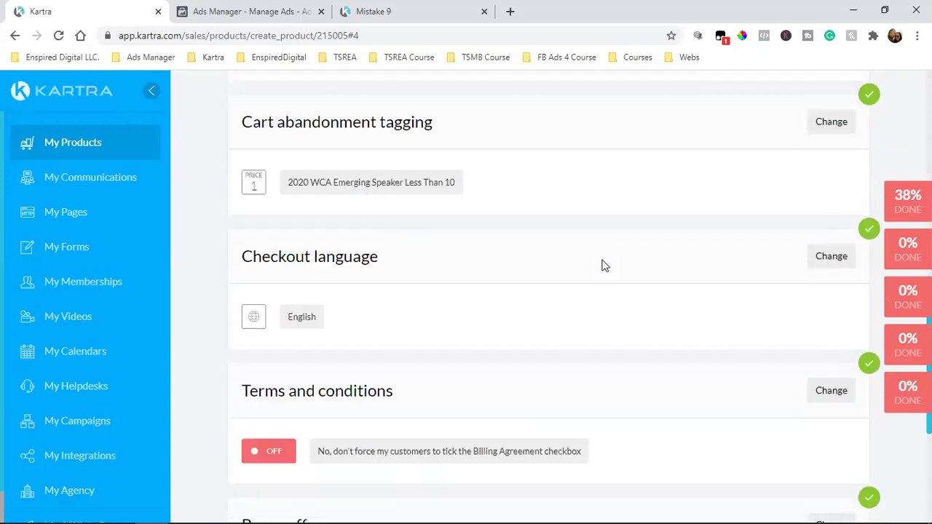
{"action": "left_click", "coordinate": [659, 335]}
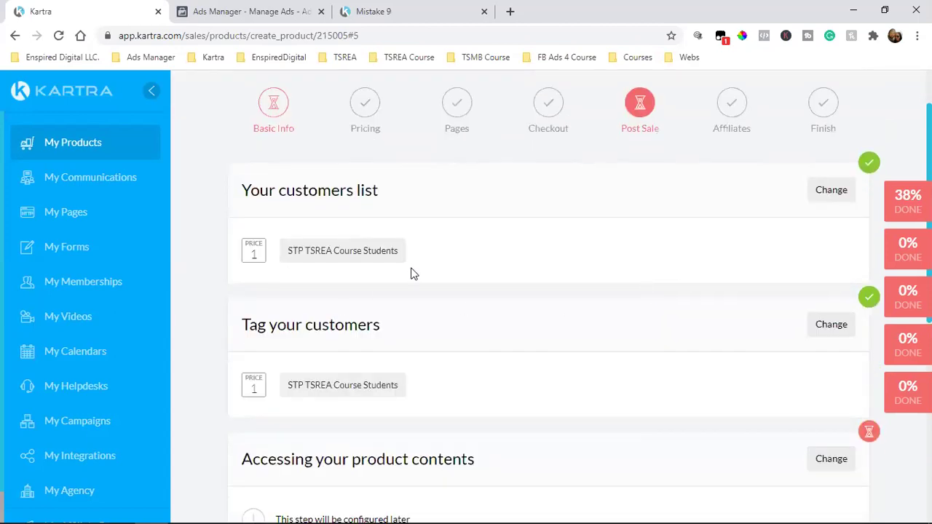
- Set the Post Sale option for accessing the product contents to No access page and save it
{"action": "left_click_drag", "start_coordinate": [330, 253], "coordinate": [437, 264]}
{"action": "scroll", "coordinate": [457, 255], "scroll_direction": "down", "scroll_amount": 2}
{"action": "scroll", "coordinate": [437, 264], "scroll_direction": "down", "scroll_amount": 1}
{"action": "scroll", "coordinate": [444, 259], "scroll_direction": "down", "scroll_amount": 2}
{"action": "left_click", "coordinate": [827, 188]}
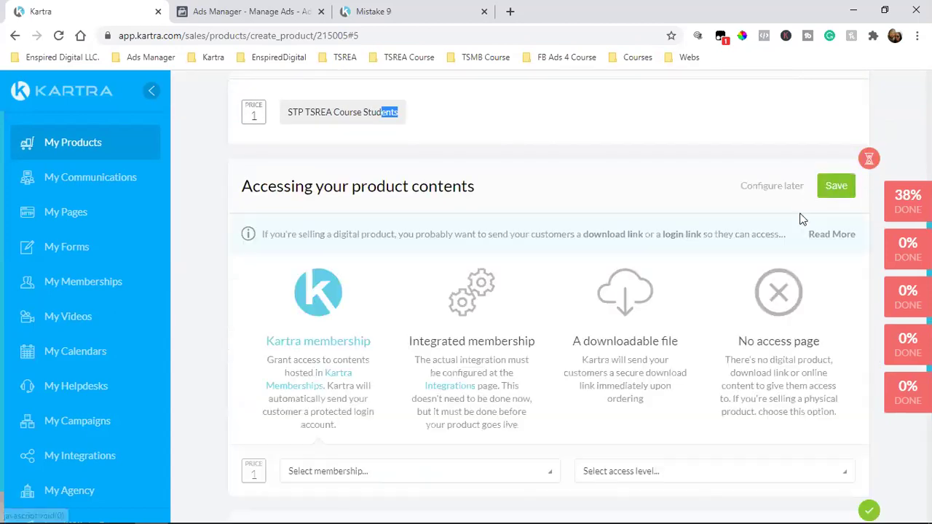
{"action": "scroll", "coordinate": [388, 353], "scroll_direction": "down", "scroll_amount": 2}
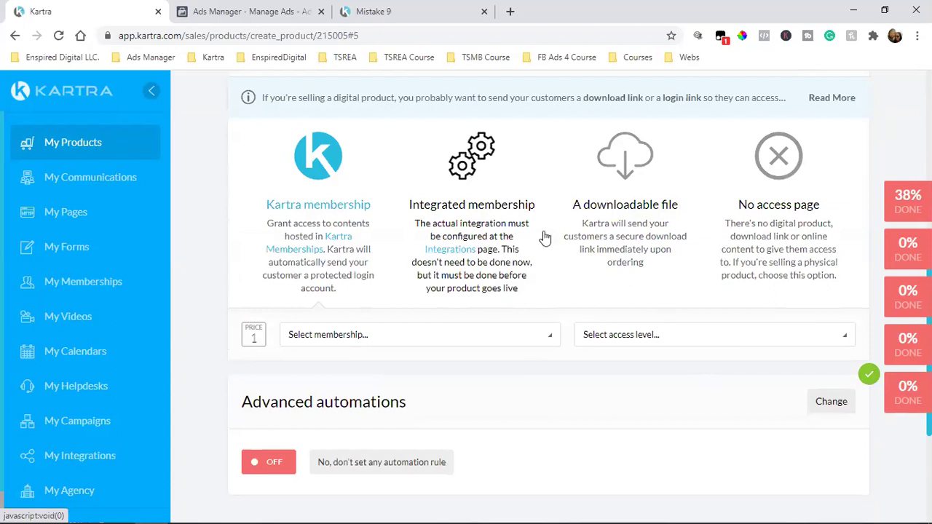
{"action": "left_click", "coordinate": [783, 172]}
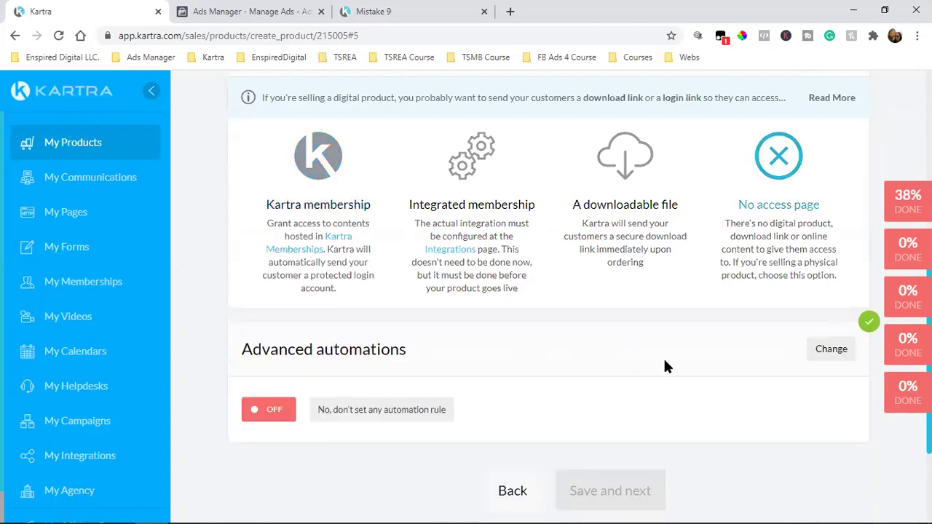
{"action": "scroll", "coordinate": [663, 366], "scroll_direction": "up", "scroll_amount": 1}
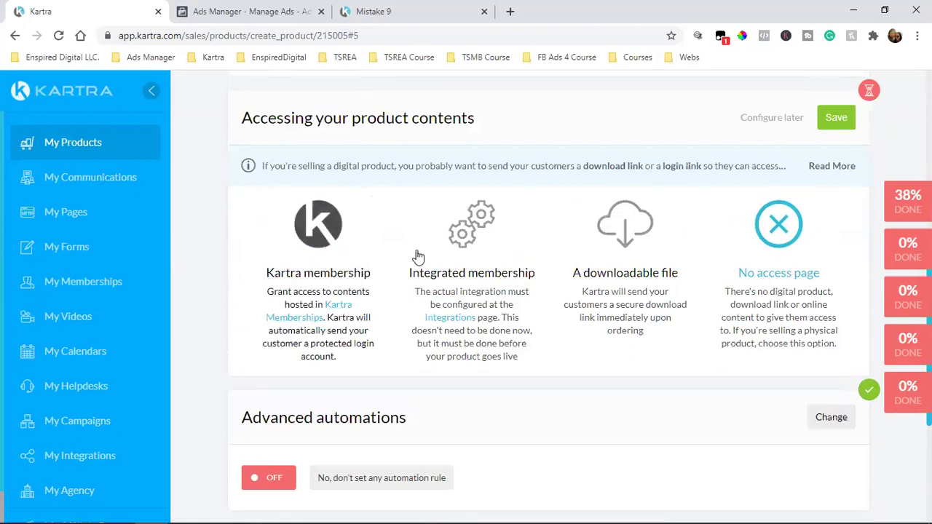
{"action": "left_click", "coordinate": [836, 117]}
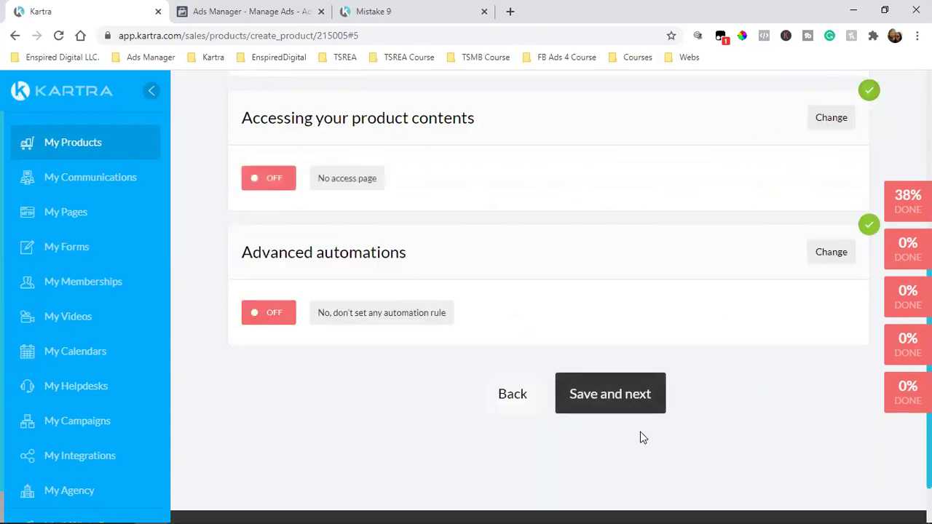
- Save the Post Sale and Affiliates stages to finish the product setup, and return to the products dashboard
{"action": "left_click", "coordinate": [647, 390]}
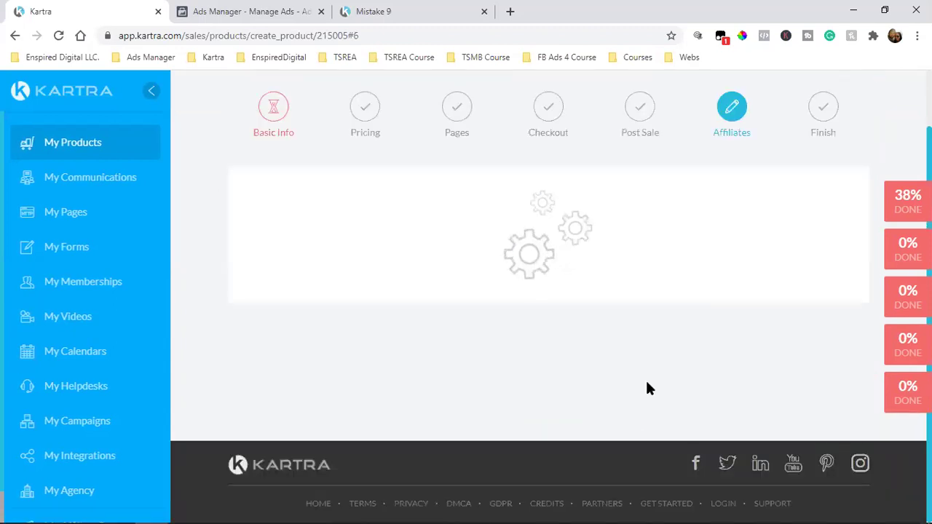
{"action": "left_click", "coordinate": [631, 331]}
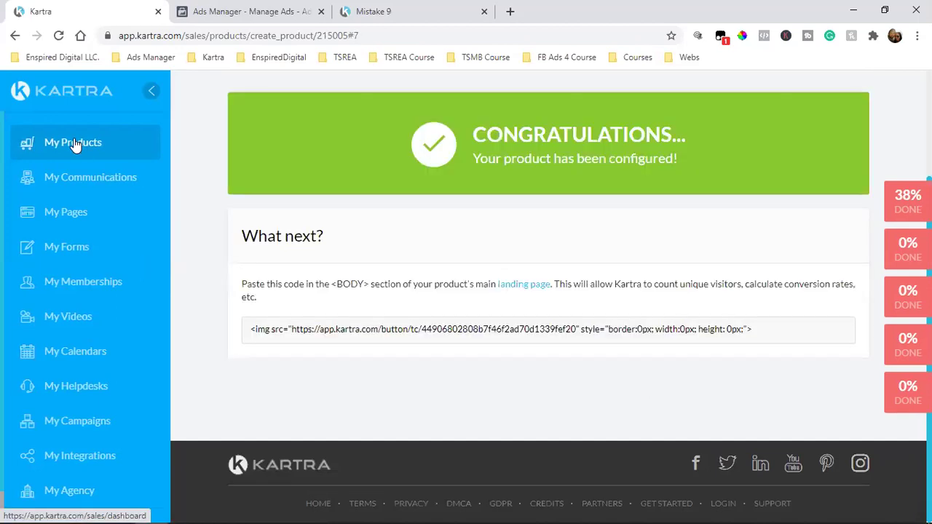
{"action": "left_click", "coordinate": [73, 143]}
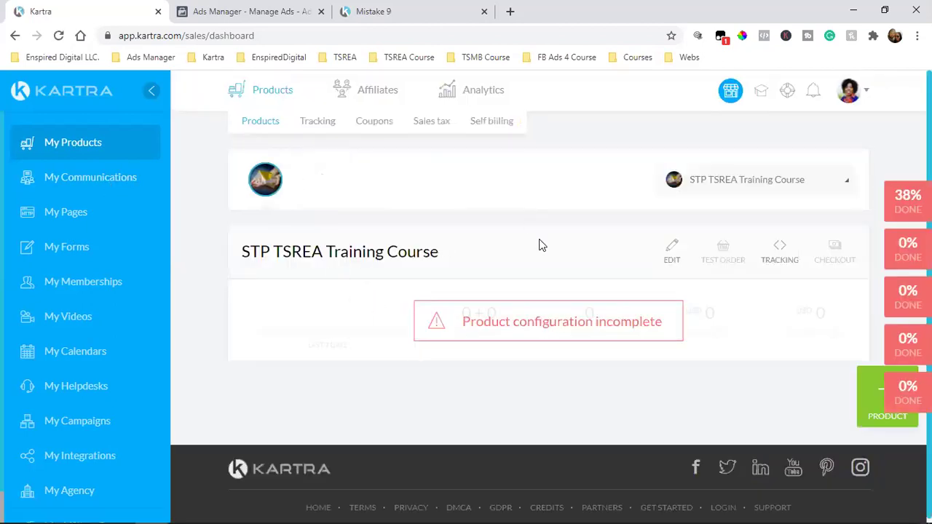
{"action": "left_click", "coordinate": [670, 254]}
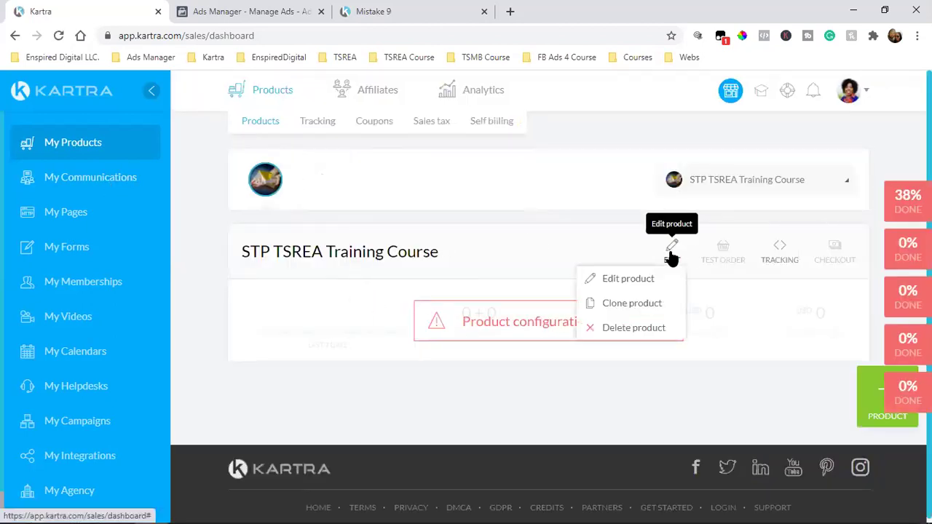
{"action": "left_click", "coordinate": [459, 307]}
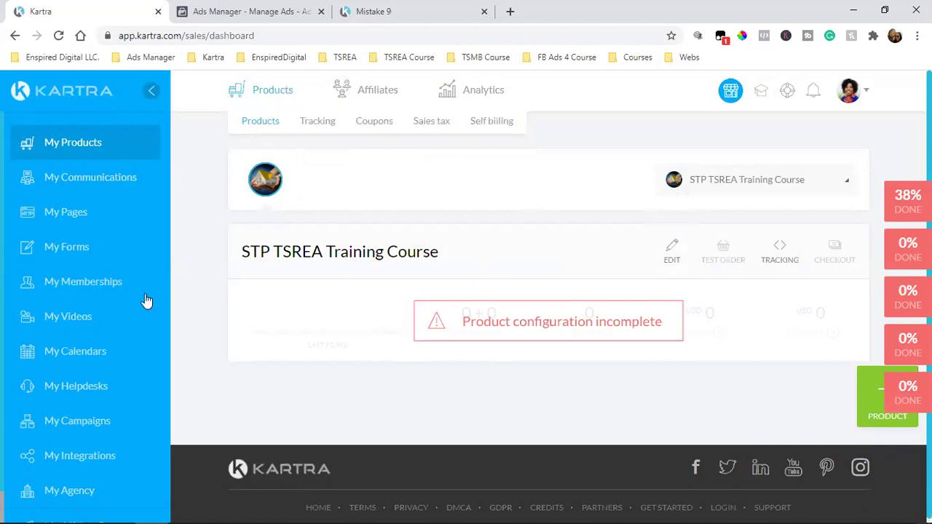
- Open the bookmarked Enspired Digital Order Form in a new tab and examine its offer details and cart summary
{"action": "left_click", "coordinate": [510, 12]}
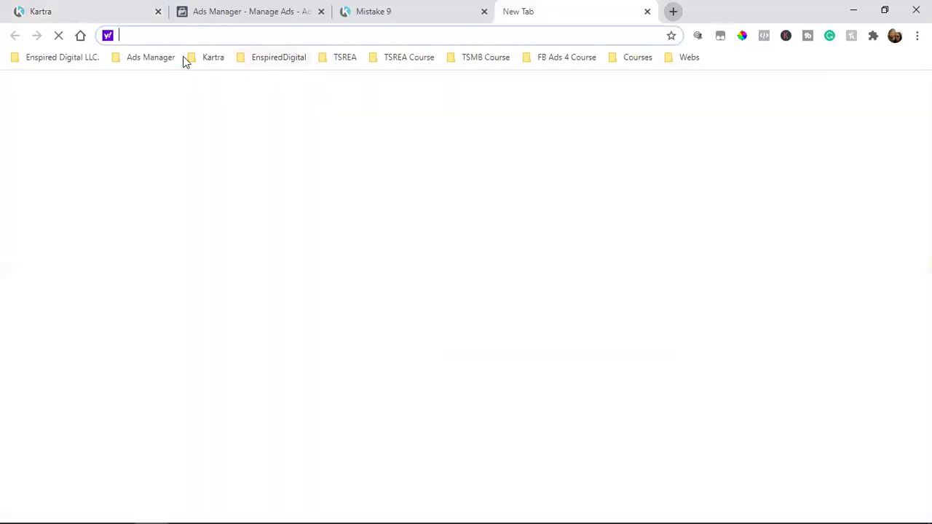
{"action": "left_click", "coordinate": [60, 56]}
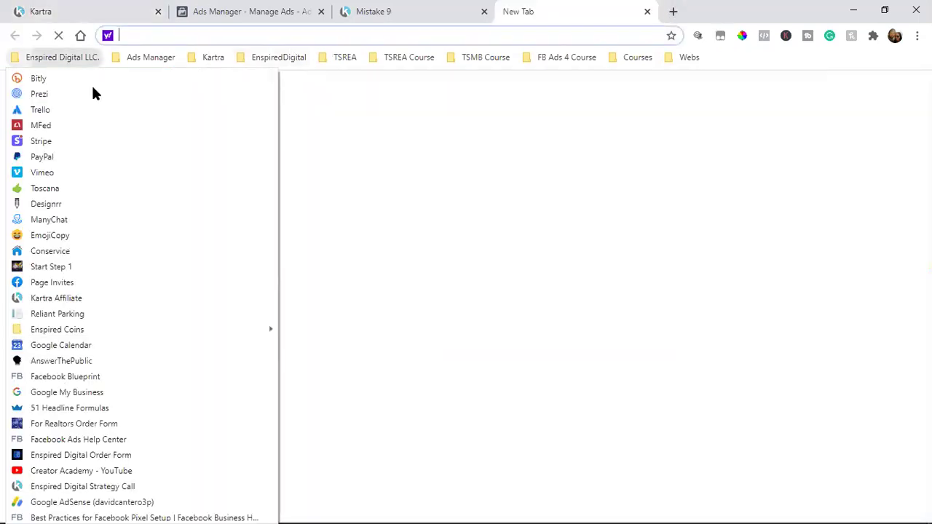
{"action": "left_click", "coordinate": [79, 456]}
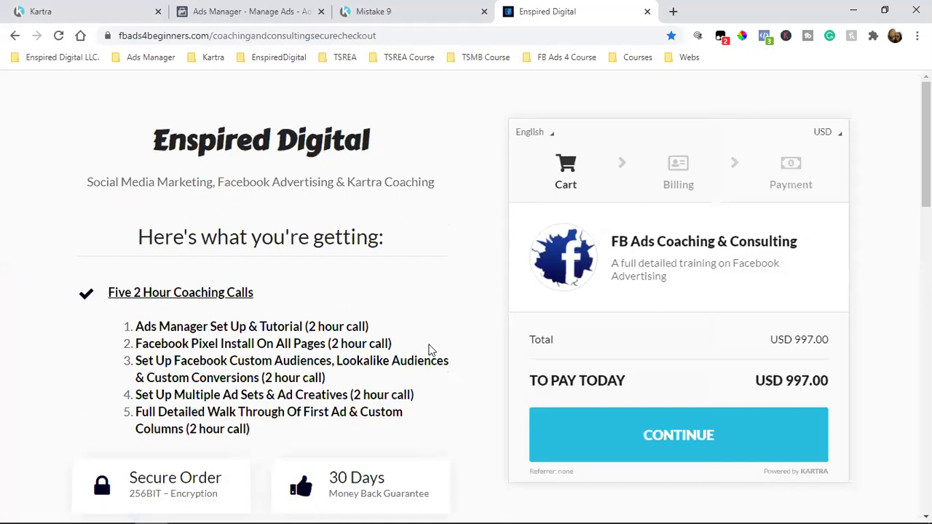
{"action": "scroll", "coordinate": [430, 349], "scroll_direction": "down", "scroll_amount": 1}
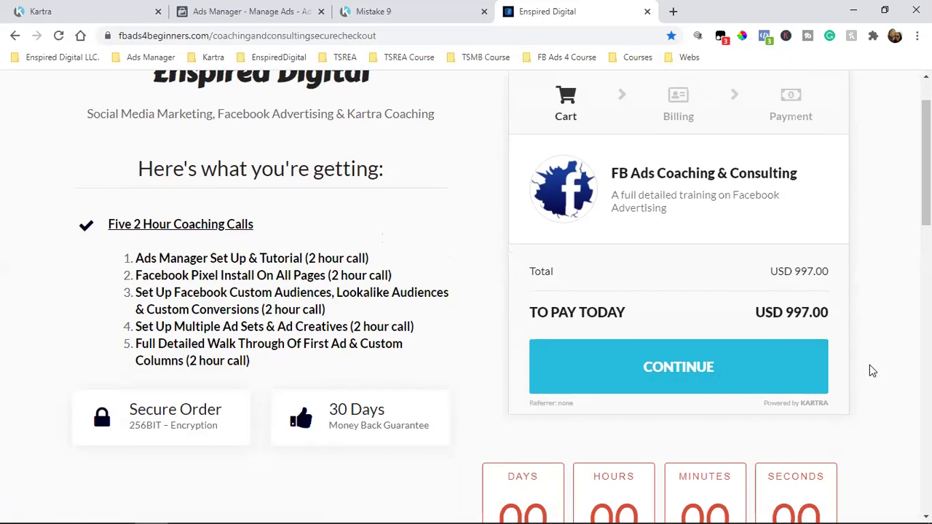
{"action": "scroll", "coordinate": [495, 197], "scroll_direction": "up", "scroll_amount": 1}
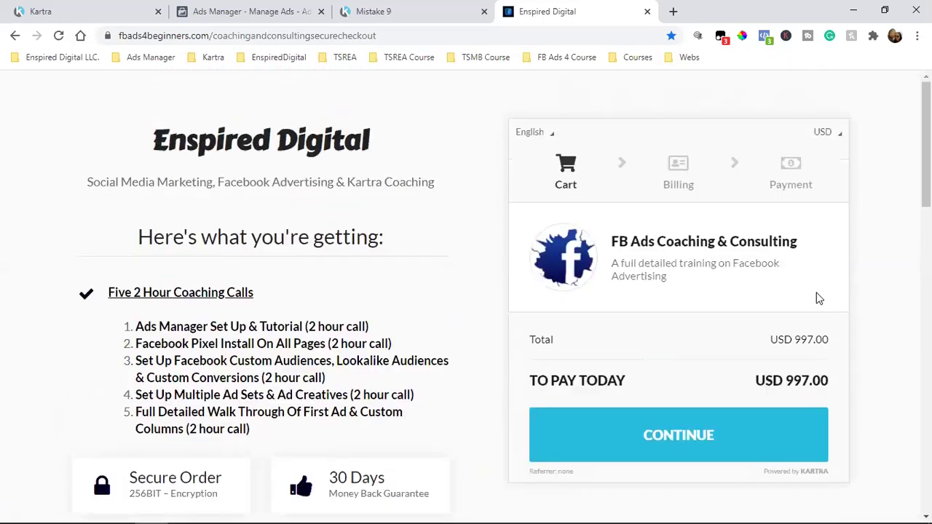
{"action": "scroll", "coordinate": [882, 355], "scroll_direction": "down", "scroll_amount": 2}
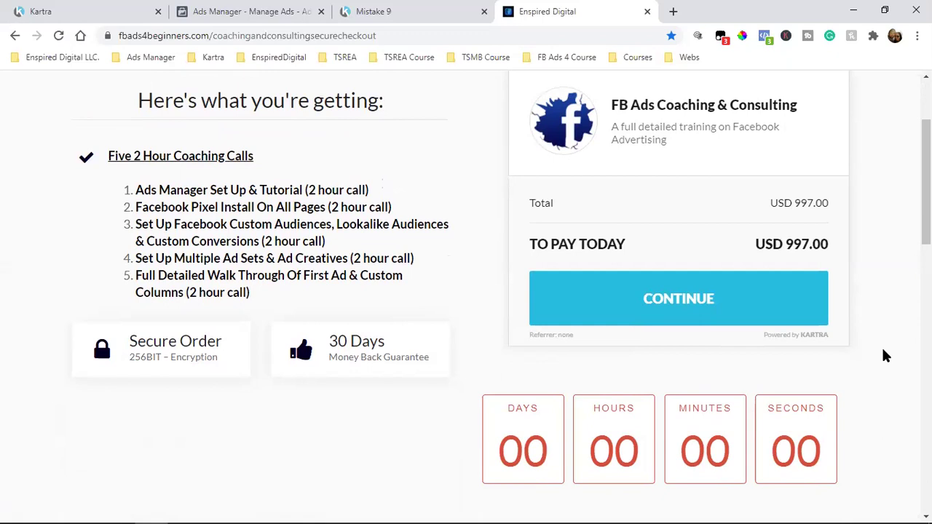
{"action": "scroll", "coordinate": [883, 356], "scroll_direction": "up", "scroll_amount": 2}
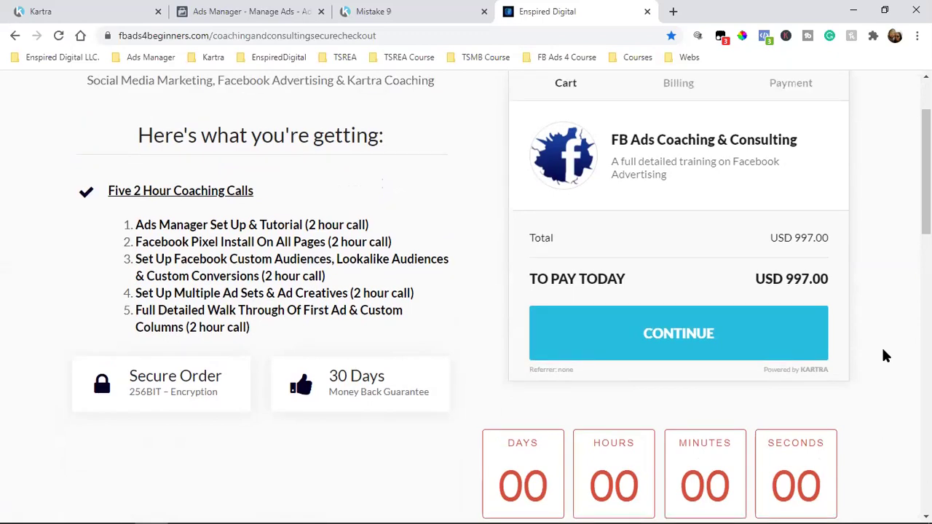
{"action": "scroll", "coordinate": [883, 355], "scroll_direction": "down", "scroll_amount": 3}
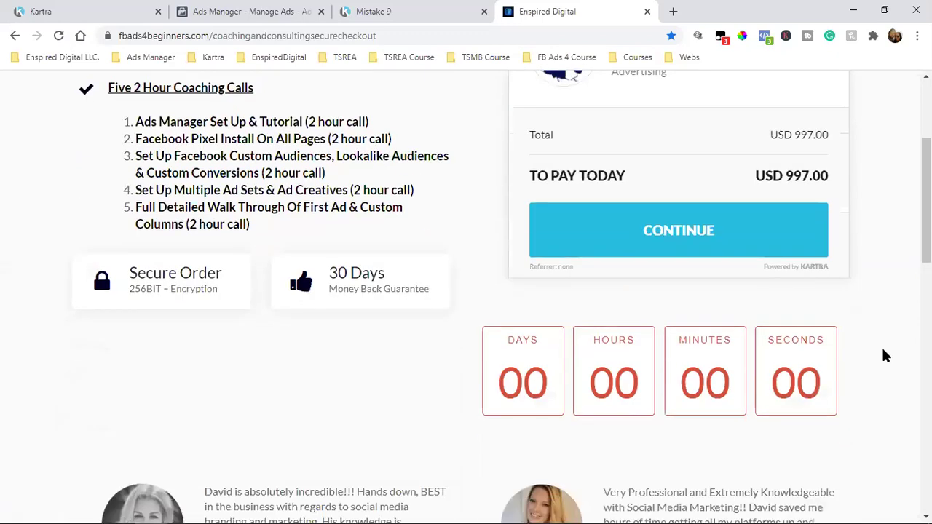
- Continue to the Billing stage of the sample checkout and examine its billing fields, offer list and testimonials
{"action": "left_click", "coordinate": [664, 230]}
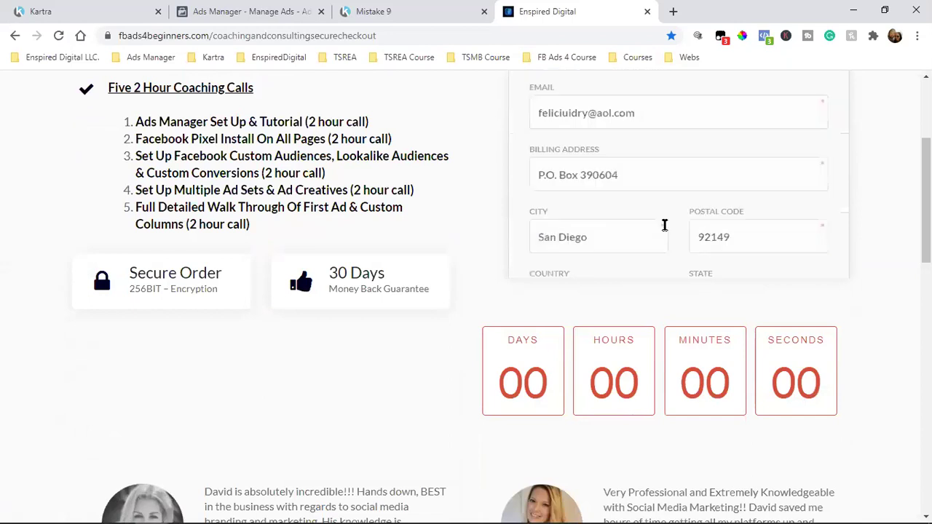
{"action": "scroll", "coordinate": [644, 291], "scroll_direction": "up", "scroll_amount": 2}
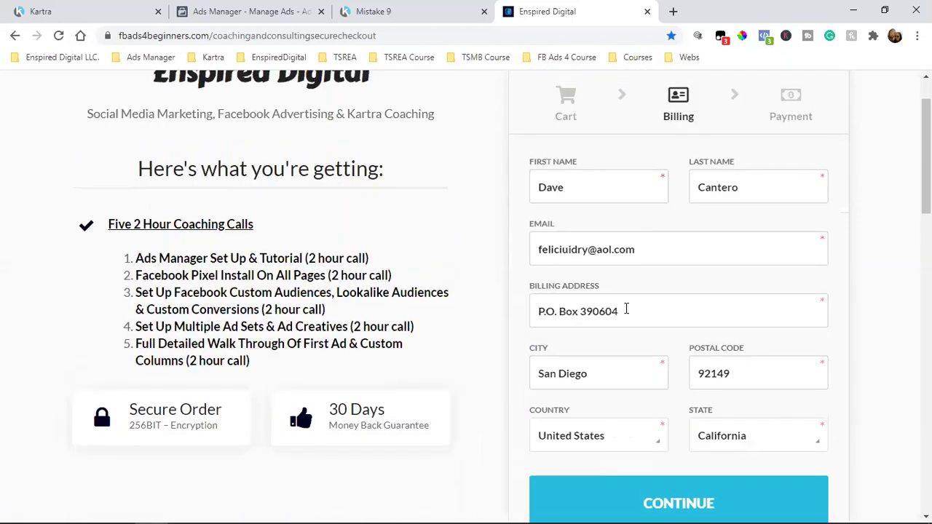
{"action": "scroll", "coordinate": [626, 311], "scroll_direction": "down", "scroll_amount": 3}
{"action": "scroll", "coordinate": [615, 254], "scroll_direction": "up", "scroll_amount": 2}
{"action": "scroll", "coordinate": [618, 318], "scroll_direction": "down", "scroll_amount": 1}
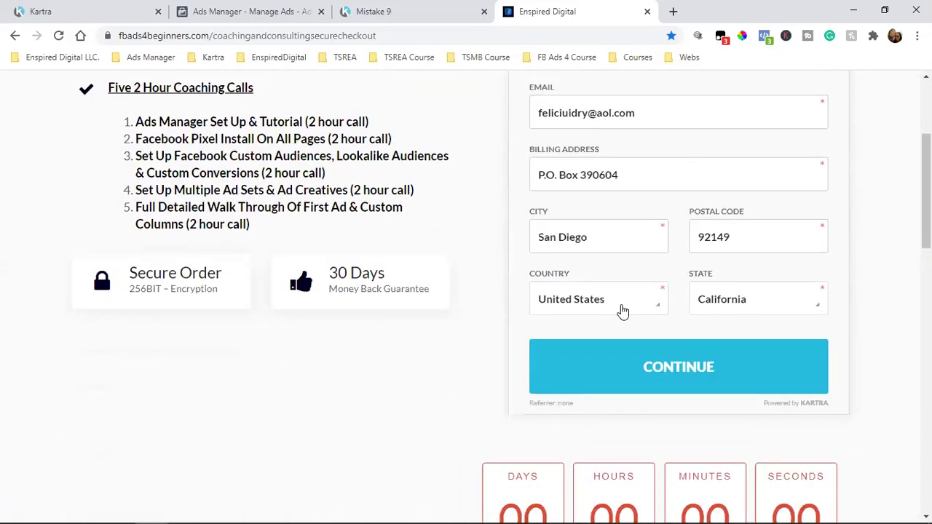
{"action": "scroll", "coordinate": [622, 311], "scroll_direction": "up", "scroll_amount": 2}
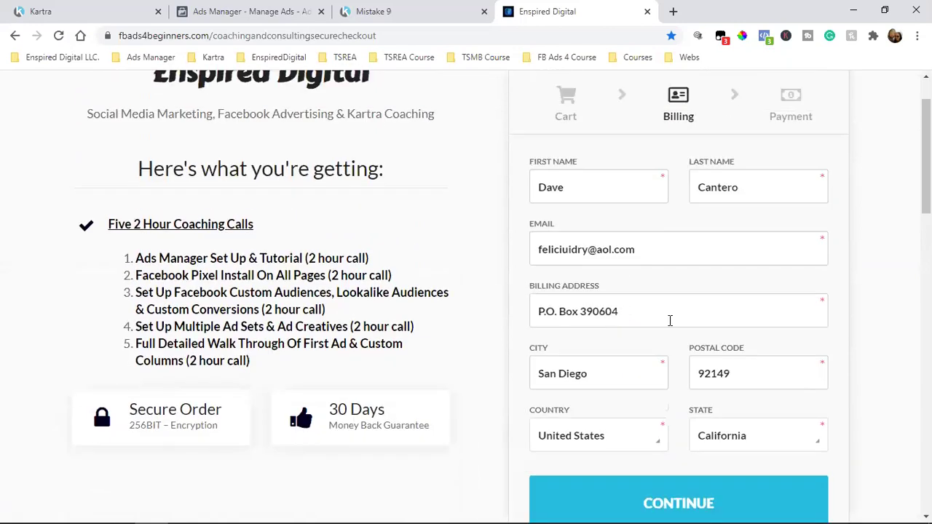
{"action": "scroll", "coordinate": [723, 383], "scroll_direction": "down", "scroll_amount": 2}
{"action": "scroll", "coordinate": [722, 382], "scroll_direction": "up", "scroll_amount": 3}
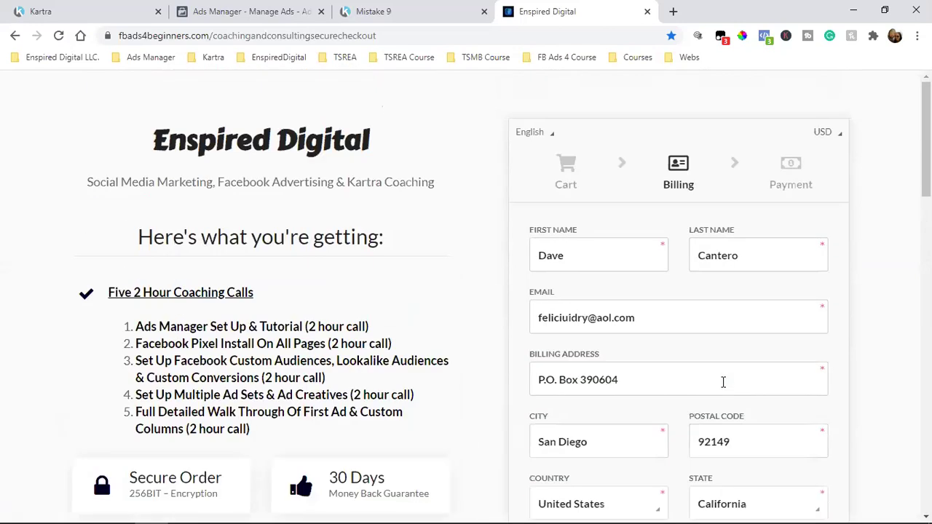
{"action": "scroll", "coordinate": [723, 382], "scroll_direction": "down", "scroll_amount": 2}
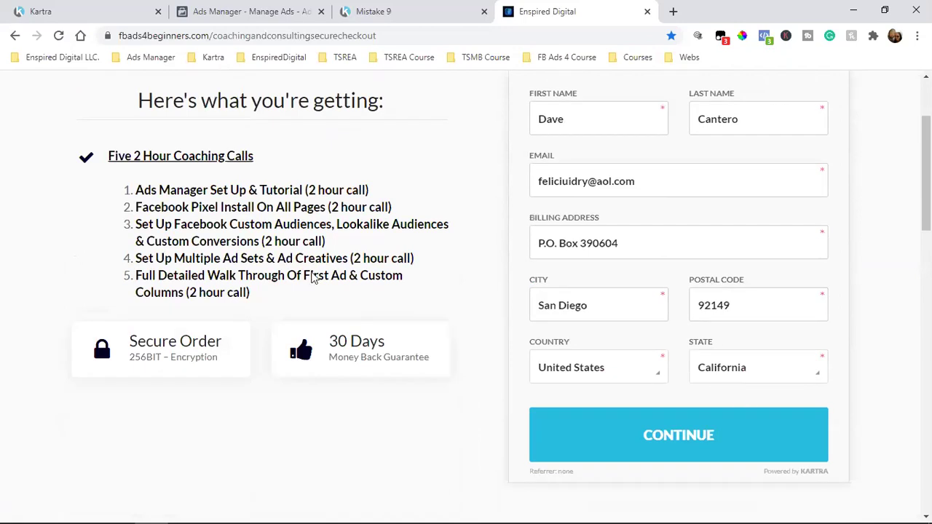
{"action": "scroll", "coordinate": [237, 223], "scroll_direction": "down", "scroll_amount": 7}
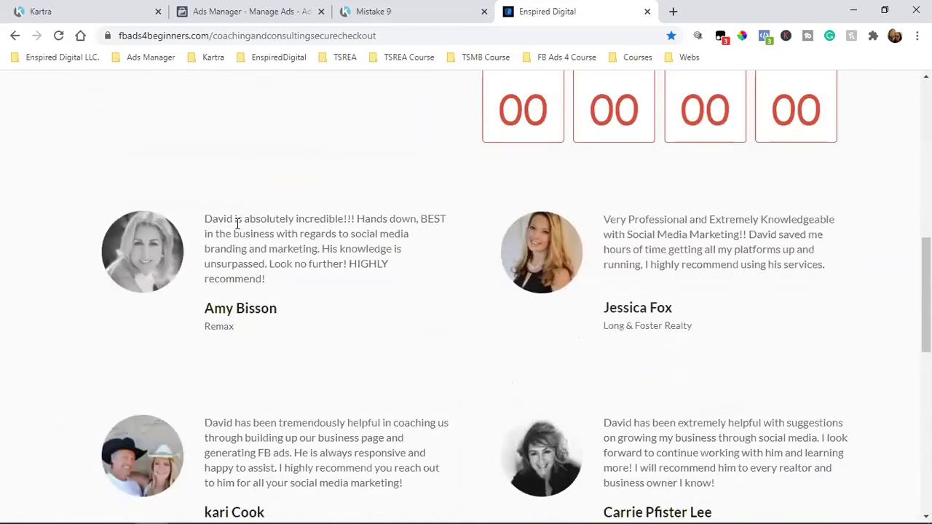
{"action": "scroll", "coordinate": [237, 223], "scroll_direction": "up", "scroll_amount": 9}
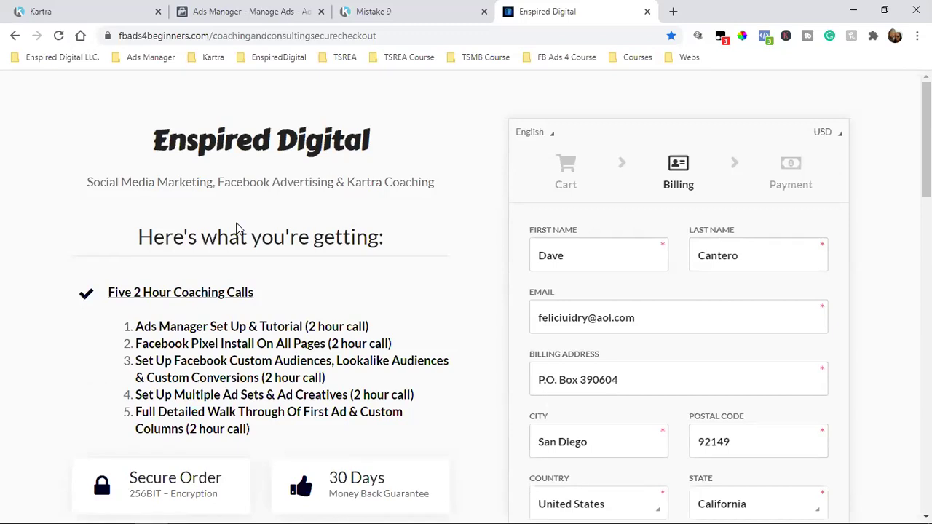
{"action": "triple_click", "coordinate": [248, 237]}
{"action": "left_click", "coordinate": [248, 237]}
- Close the Enspired Digital order form and view the Mistake 9 page's heading and video
{"action": "left_click", "coordinate": [432, 19]}
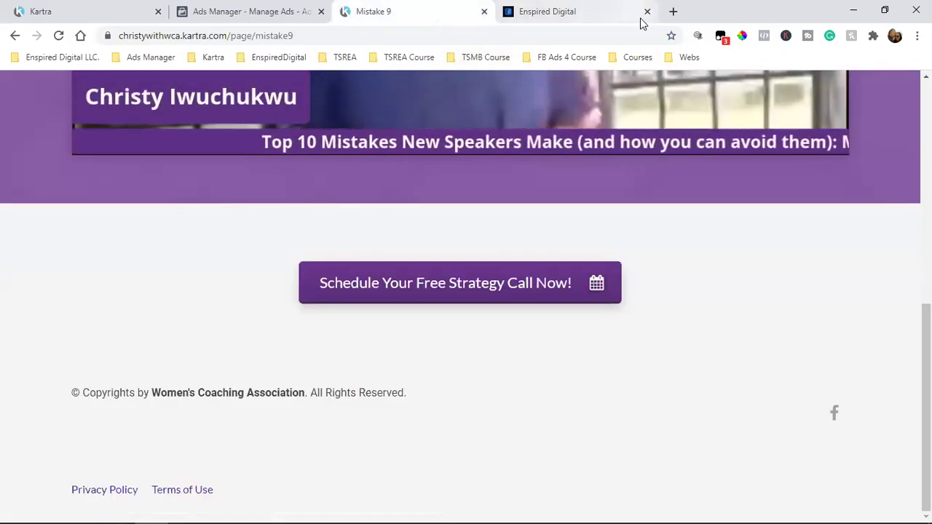
{"action": "left_click", "coordinate": [647, 12]}
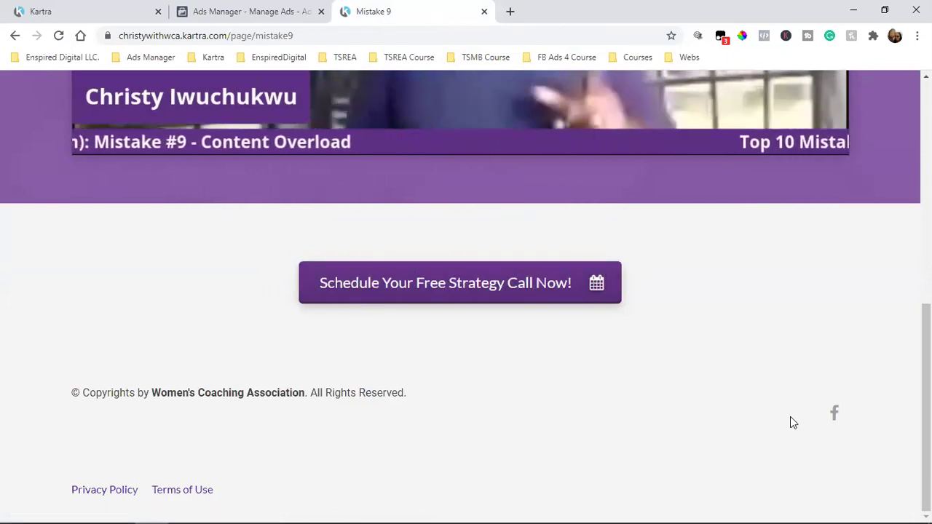
{"action": "scroll", "coordinate": [789, 417], "scroll_direction": "up", "scroll_amount": 7}
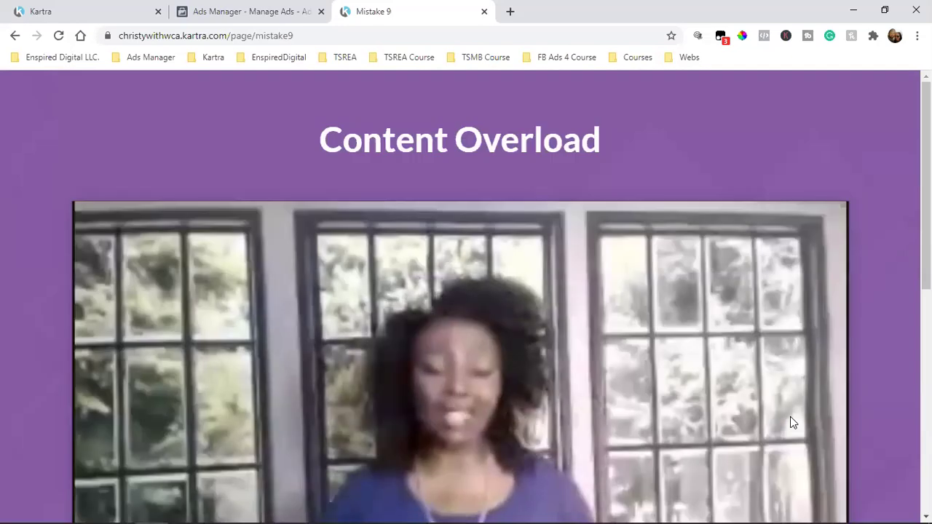
- Examine the Mistake 9 page from its Content Overload heading and video down to the strategy call button and footer
{"action": "scroll", "coordinate": [790, 417], "scroll_direction": "down", "scroll_amount": 7}
{"action": "scroll", "coordinate": [791, 417], "scroll_direction": "up", "scroll_amount": 7}
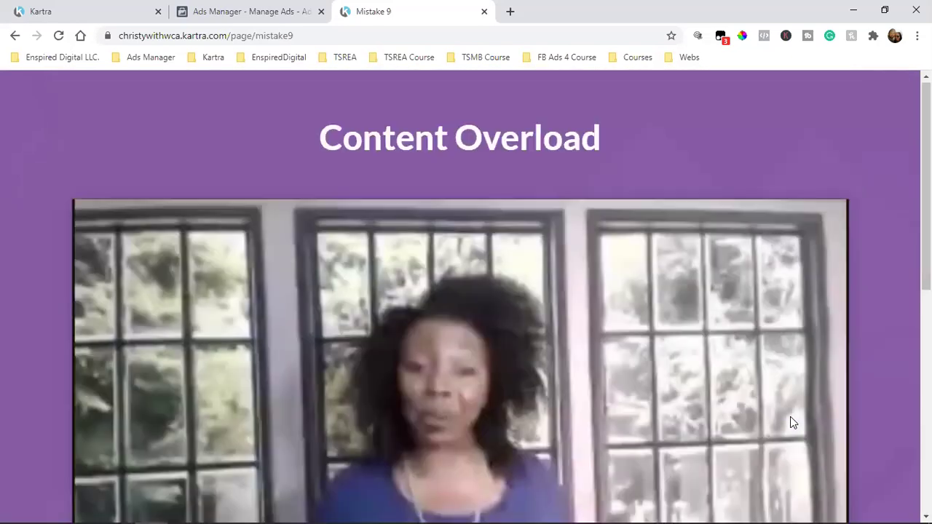
{"action": "scroll", "coordinate": [792, 421], "scroll_direction": "down", "scroll_amount": 3}
{"action": "scroll", "coordinate": [792, 421], "scroll_direction": "up", "scroll_amount": 3}
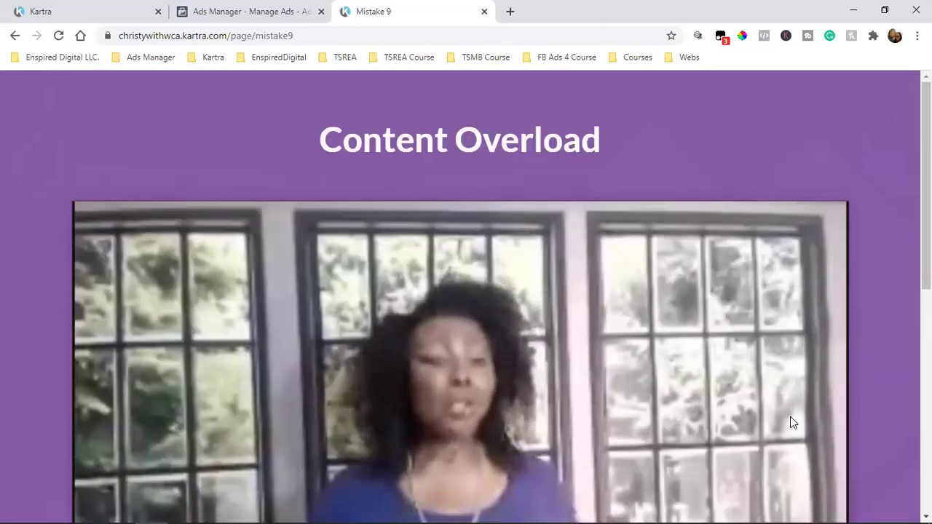
{"action": "scroll", "coordinate": [791, 421], "scroll_direction": "down", "scroll_amount": 2}
{"action": "scroll", "coordinate": [791, 419], "scroll_direction": "down", "scroll_amount": 2}
{"action": "scroll", "coordinate": [791, 418], "scroll_direction": "up", "scroll_amount": 4}
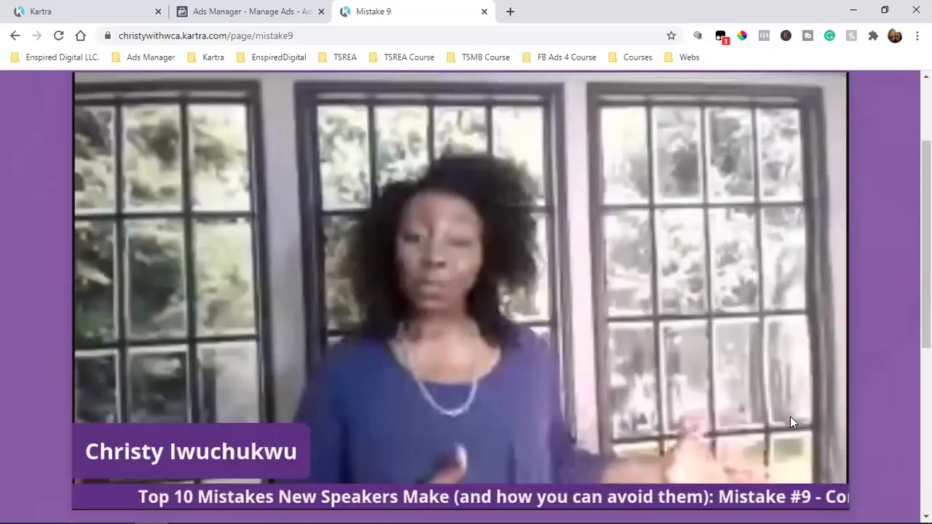
{"action": "scroll", "coordinate": [791, 418], "scroll_direction": "down", "scroll_amount": 3}
{"action": "scroll", "coordinate": [791, 423], "scroll_direction": "down", "scroll_amount": 3}
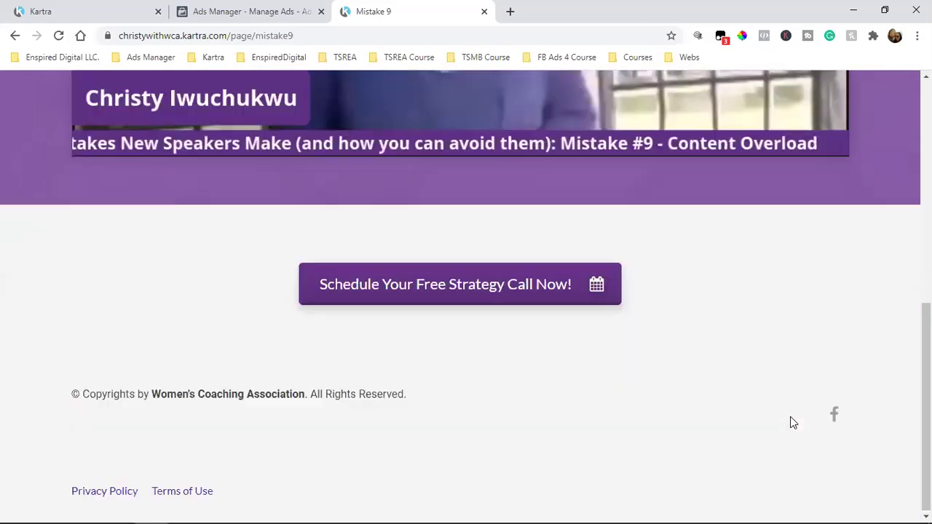
{"action": "scroll", "coordinate": [779, 435], "scroll_direction": "up", "scroll_amount": 4}
{"action": "scroll", "coordinate": [776, 442], "scroll_direction": "up", "scroll_amount": 2}
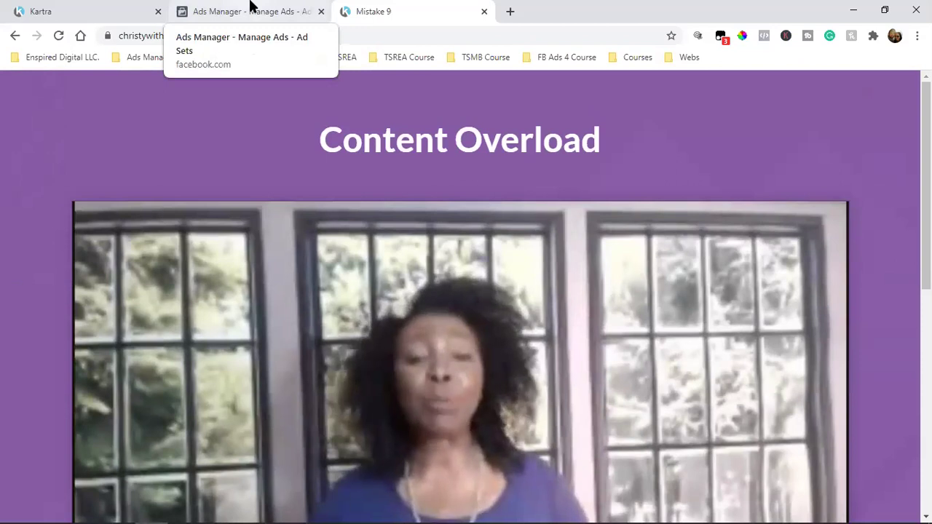
- View the ebook campaign's ad sets in Ads Manager, revisiting the Mistake 9 page's video in between
{"action": "left_click", "coordinate": [250, 6]}
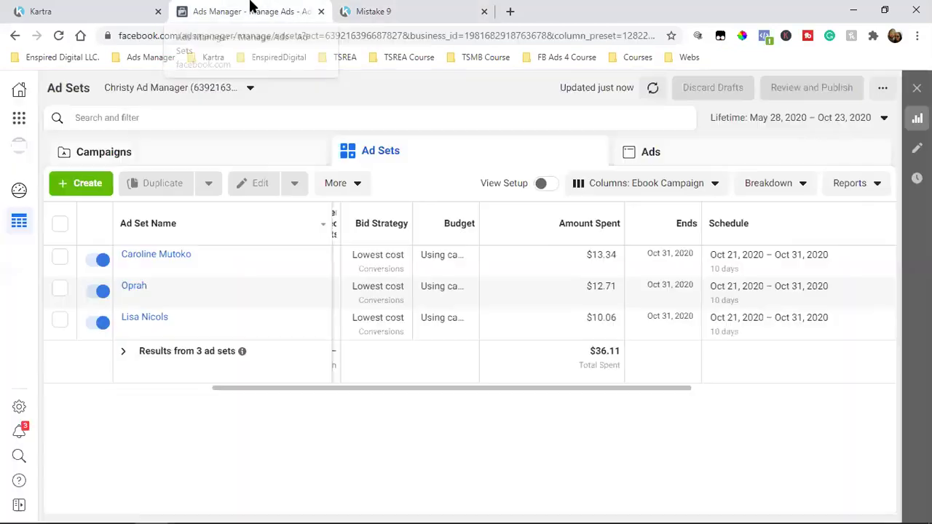
{"action": "left_click", "coordinate": [410, 7]}
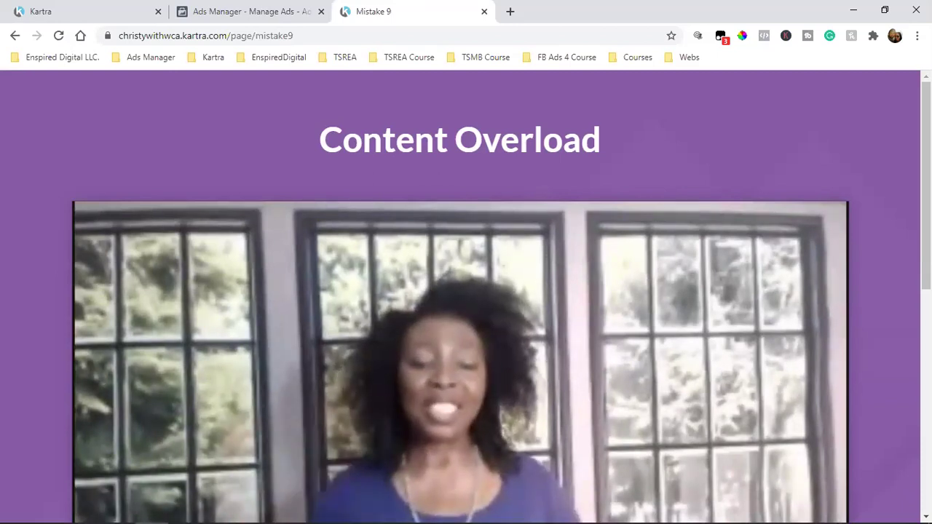
{"action": "mouse_move", "coordinate": [437, 468]}
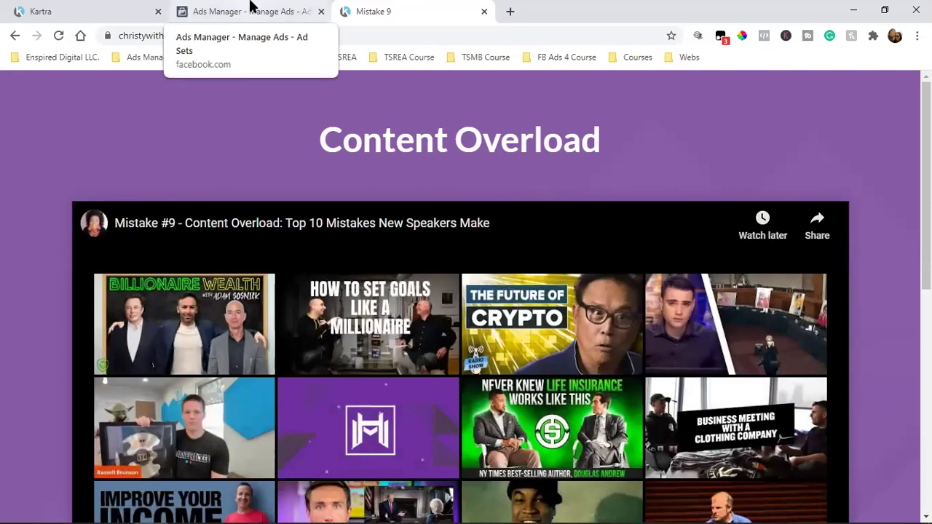
{"action": "left_click", "coordinate": [249, 9]}
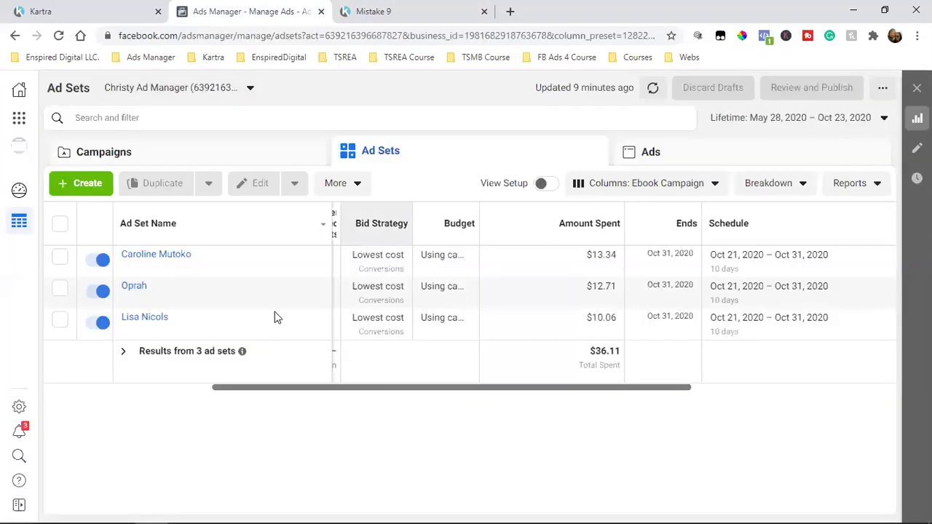
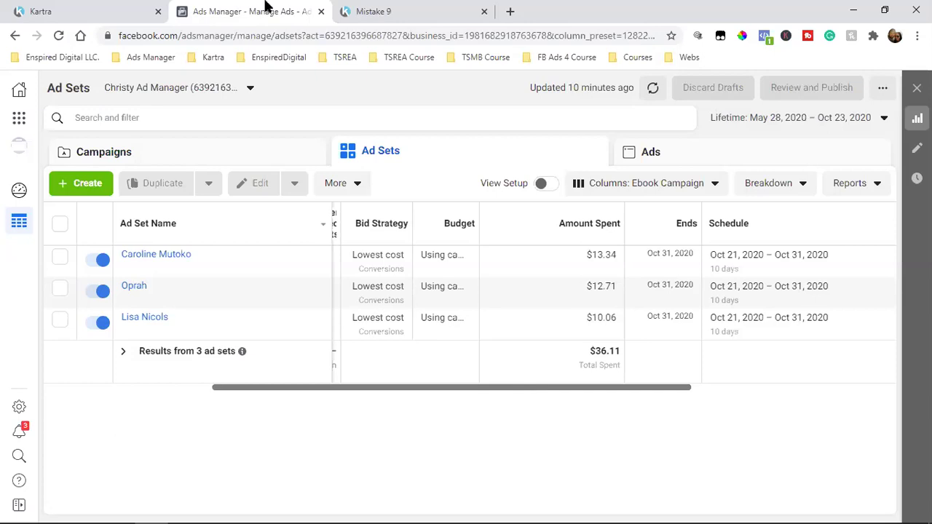
- Switch to Kartra and open My Memberships to view the membership portal overview
{"action": "left_click", "coordinate": [37, 9]}
{"action": "left_click", "coordinate": [79, 288]}
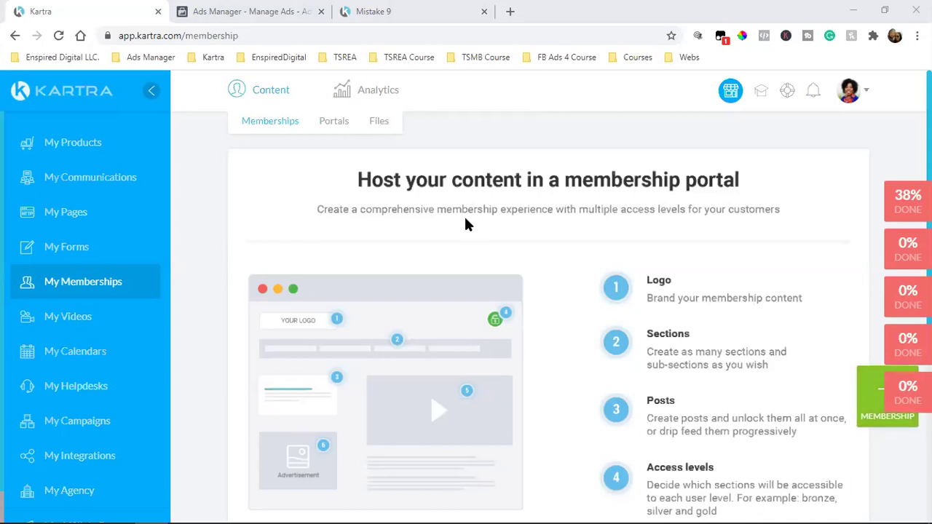
- Replace the Mistake 9 page with the bookmarked Enspired Digital coaching and consulting checkout and view its offer
{"action": "left_click", "coordinate": [401, 9]}
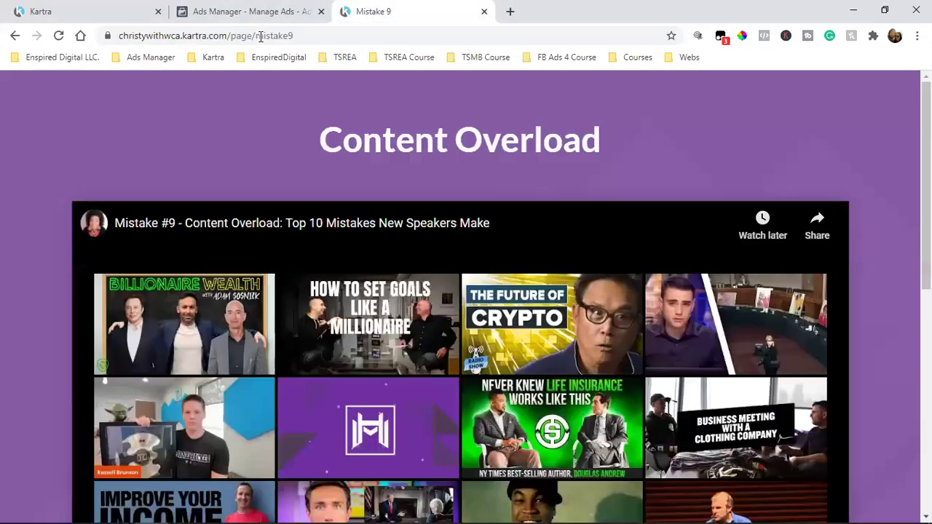
{"action": "left_click", "coordinate": [78, 56]}
{"action": "left_click", "coordinate": [62, 457]}
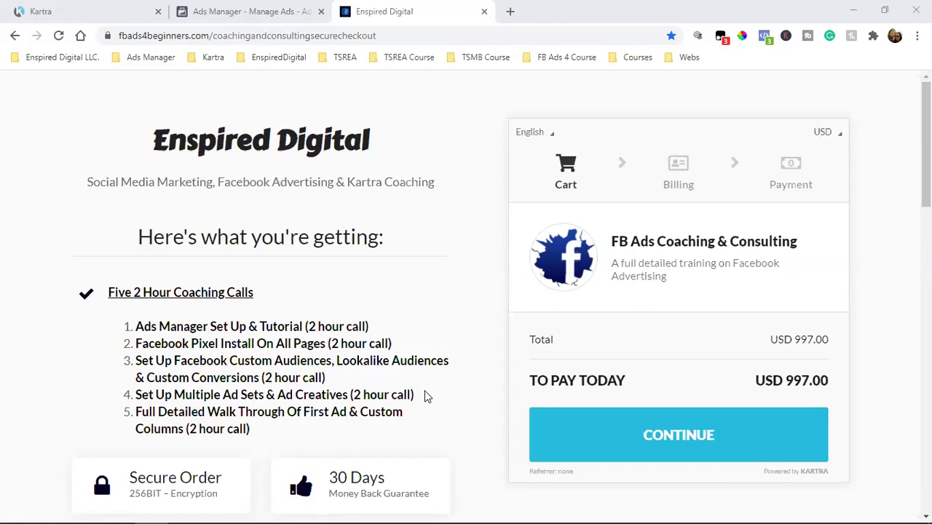
- Review the ad sets' lead, appointment, spend, link click and video columns in Ads Manager, and refresh the table's data
{"action": "key", "text": "ctrl+shift+Tab"}
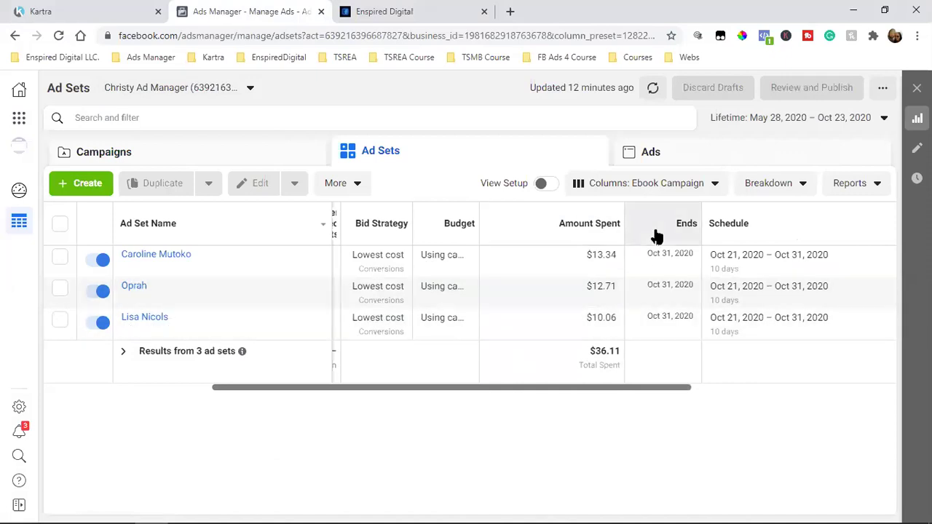
{"action": "left_click_drag", "start_coordinate": [526, 389], "coordinate": [202, 398]}
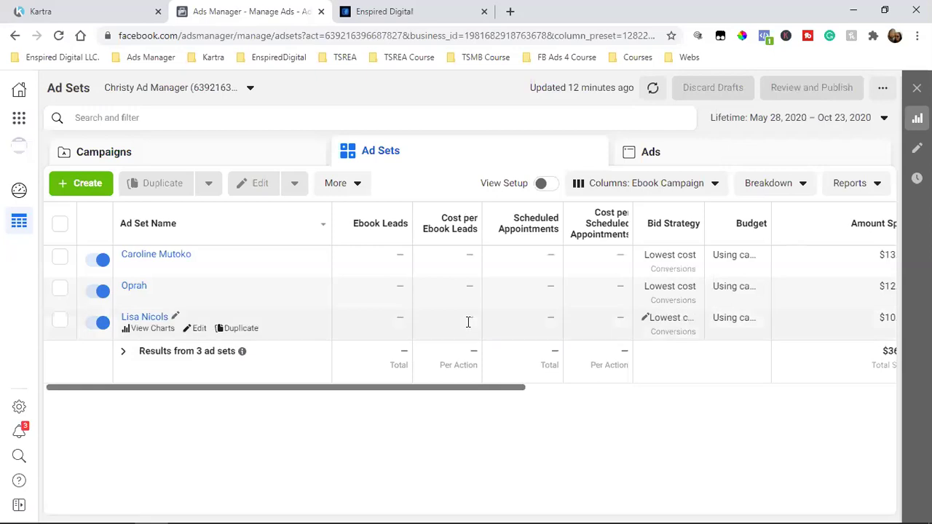
{"action": "left_click_drag", "start_coordinate": [355, 391], "coordinate": [647, 407]}
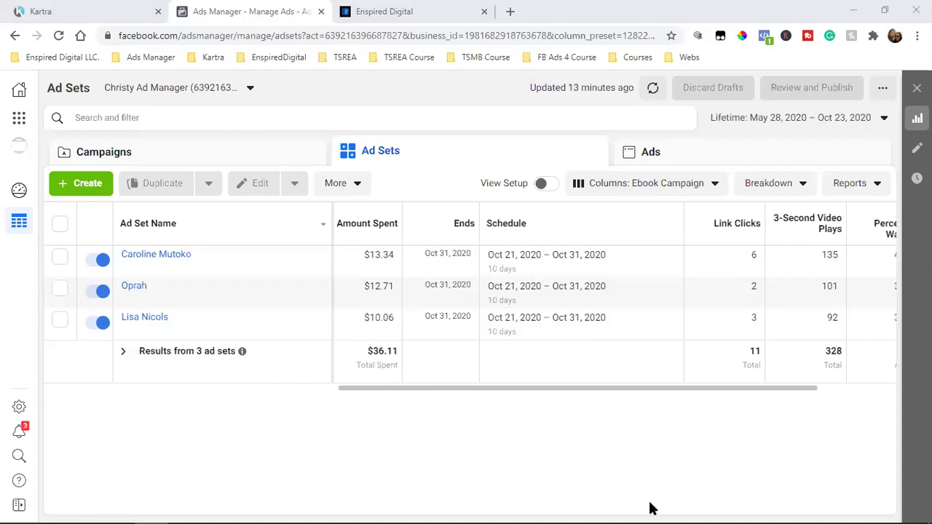
{"action": "mouse_move", "coordinate": [653, 521]}
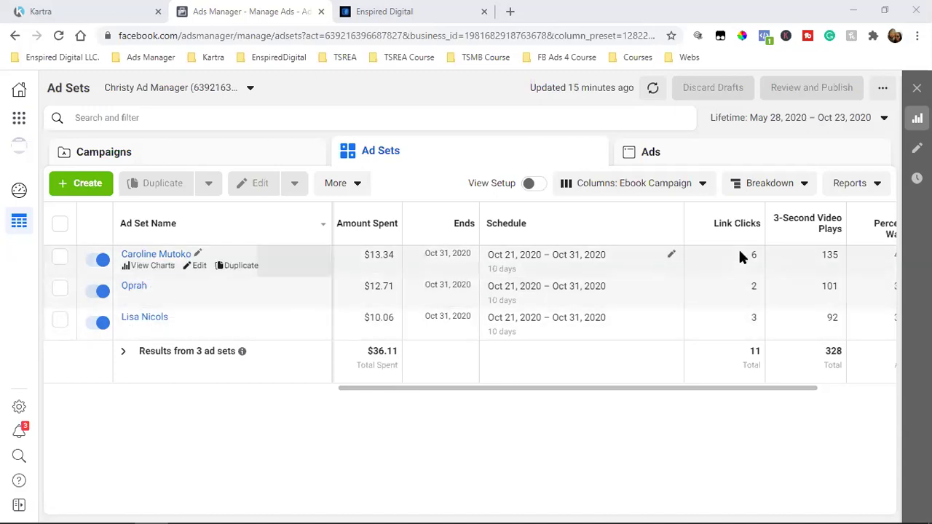
{"action": "left_click_drag", "start_coordinate": [744, 390], "coordinate": [793, 390]}
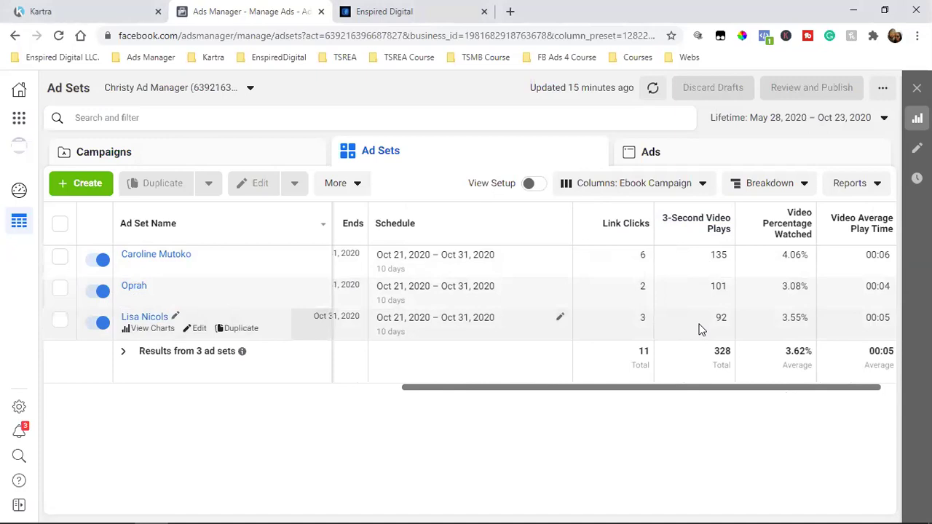
{"action": "left_click", "coordinate": [652, 88]}
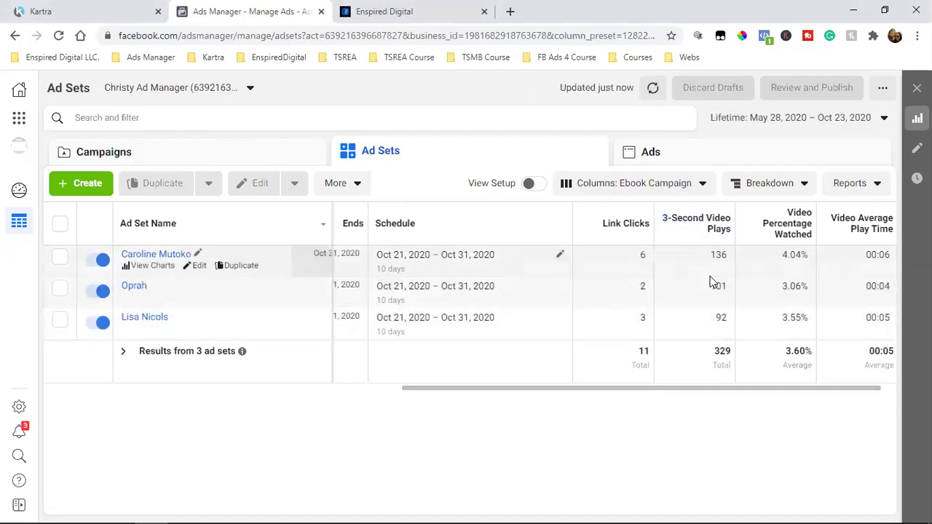